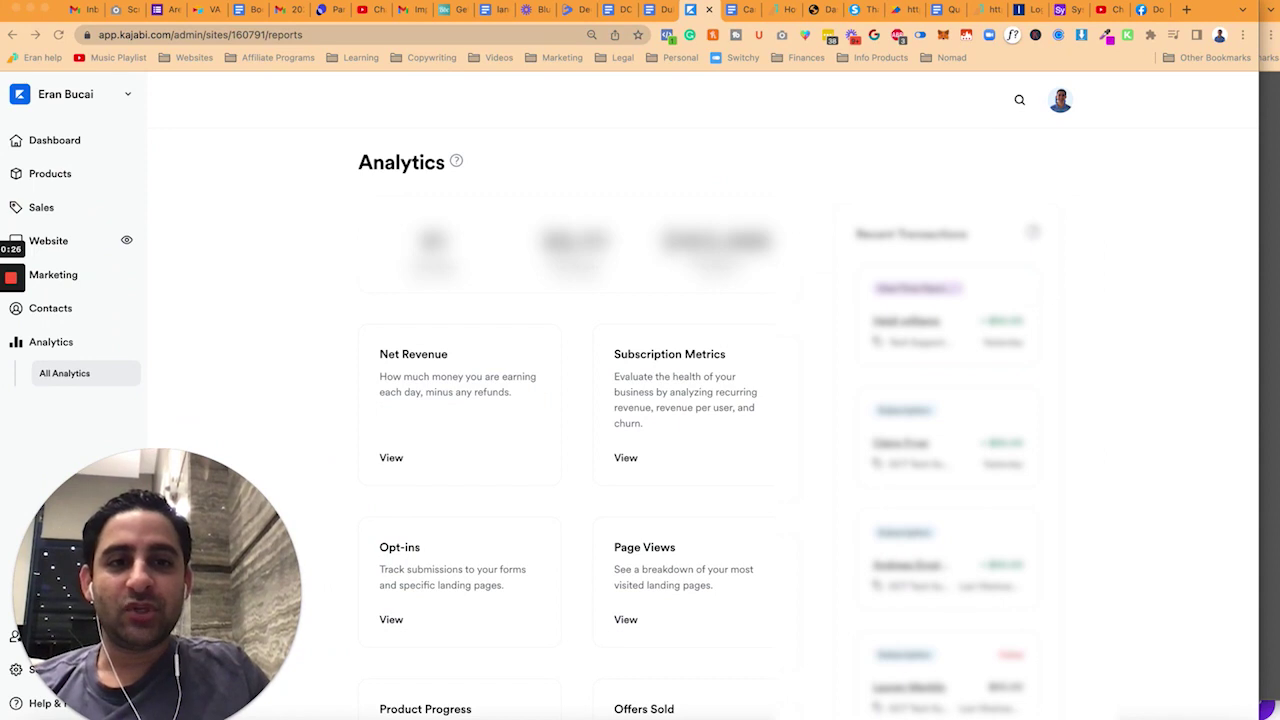
- Open the Offers list under Sales and begin a new offer
click(57, 210)
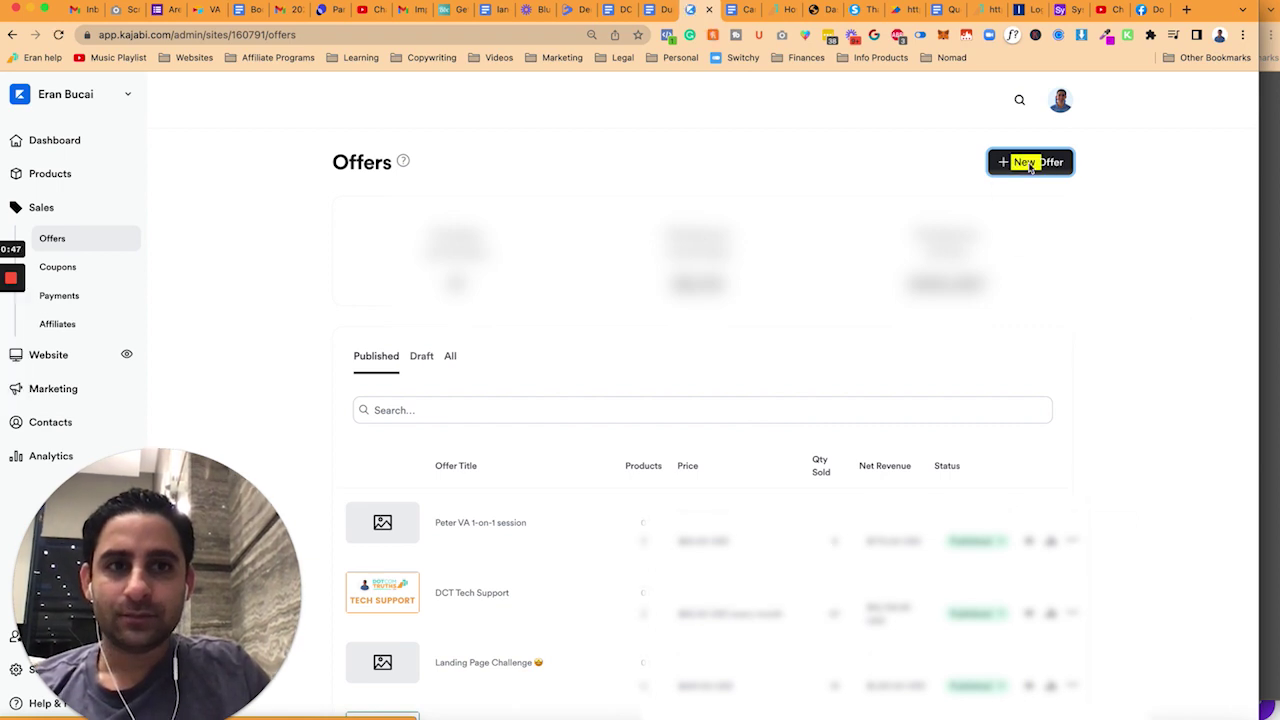
click(1030, 163)
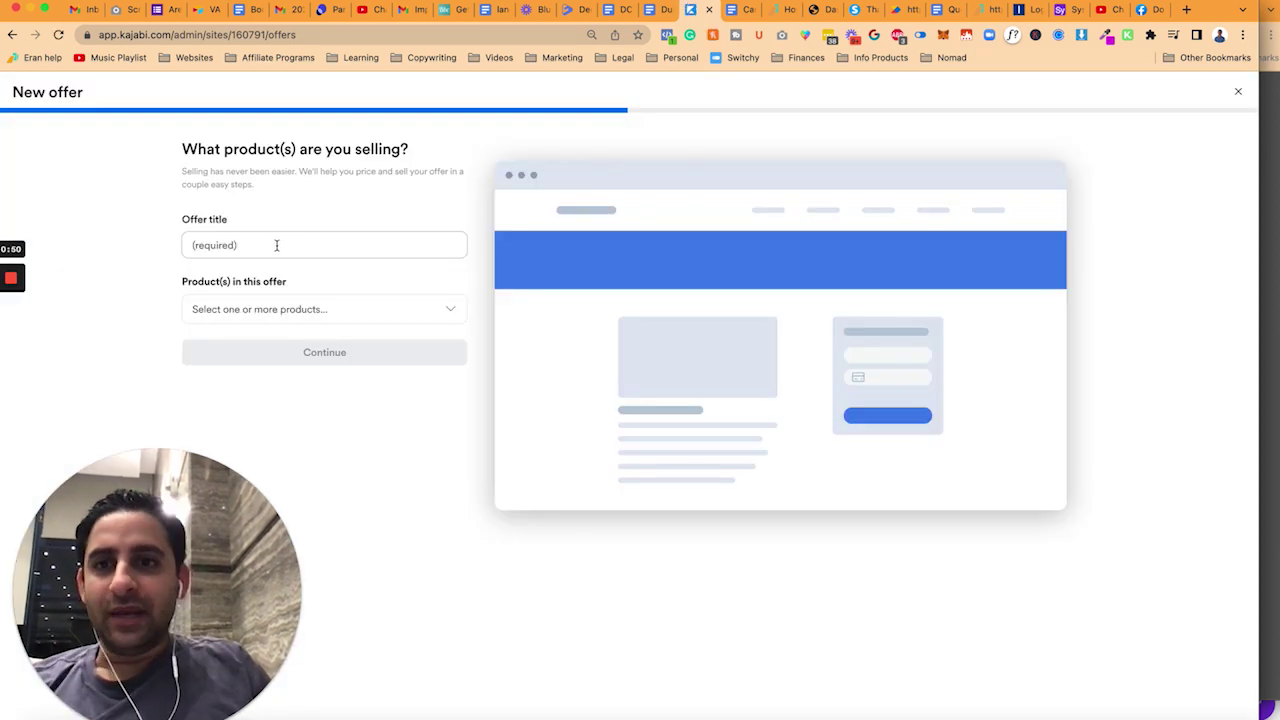
- Title the new offer 'DCT Course Beta Tester'
click(277, 245)
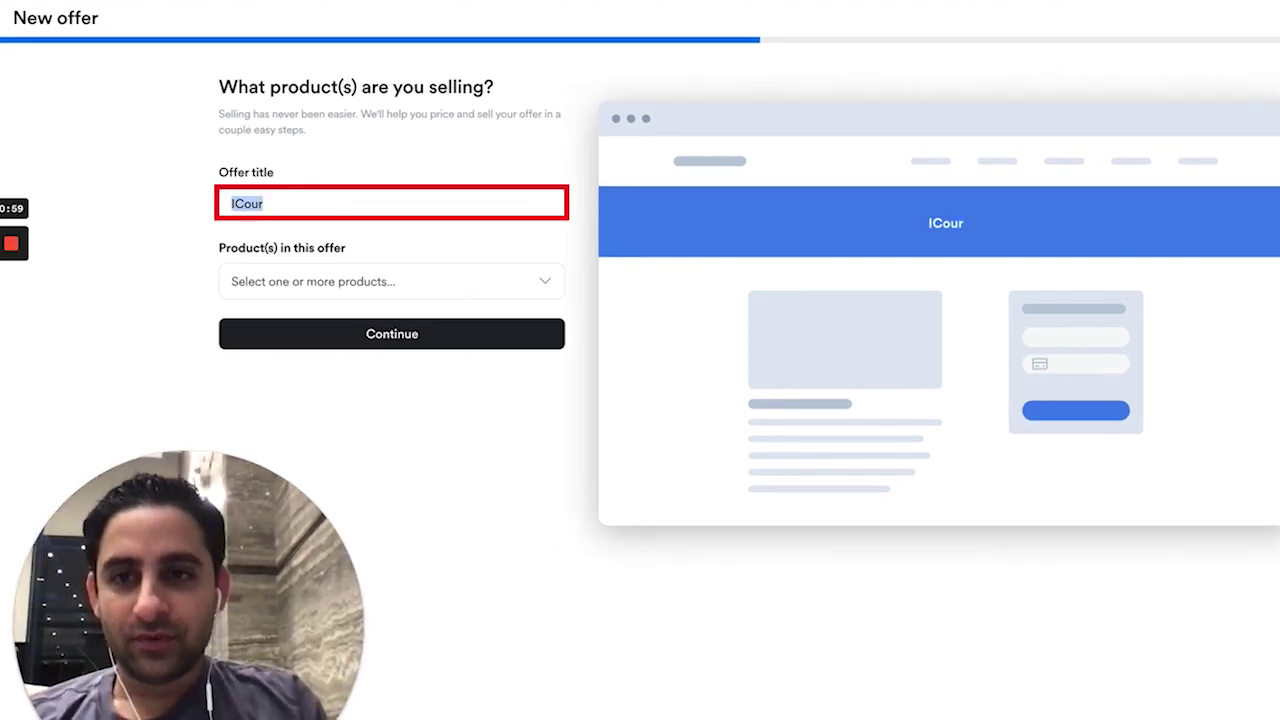
text(DCT Course Beta Tester)
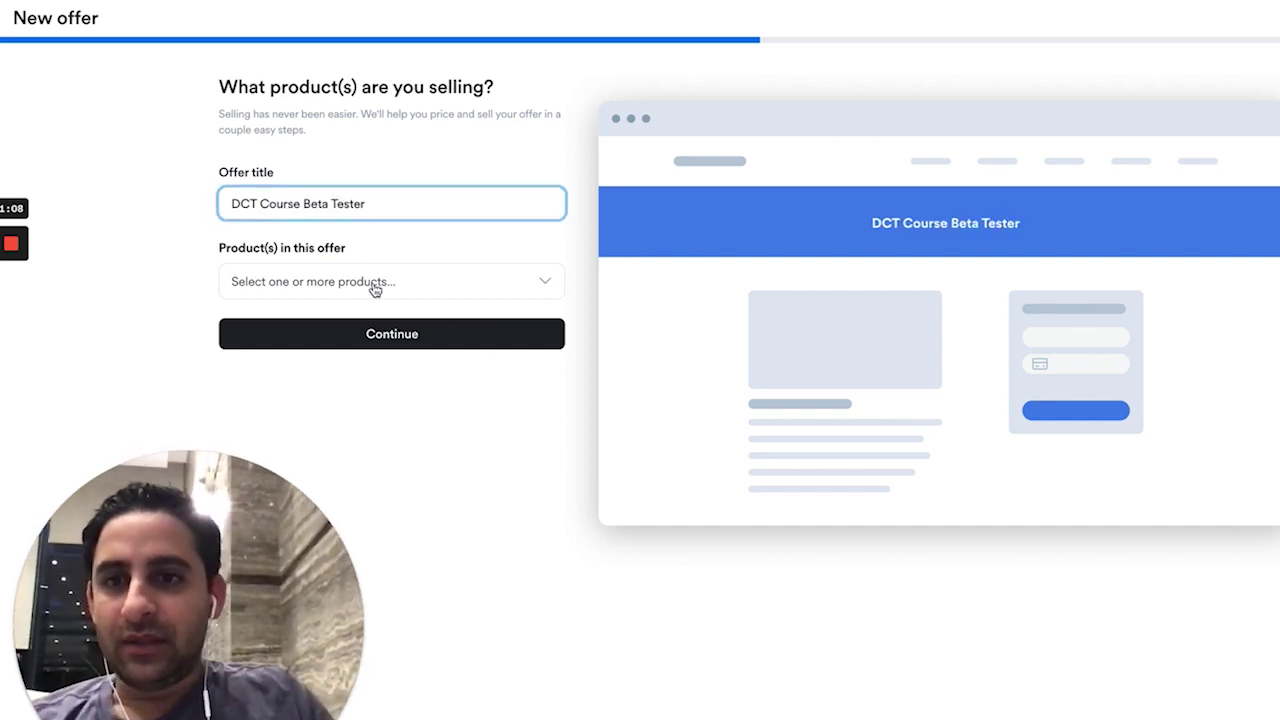
click(408, 336)
click(243, 218)
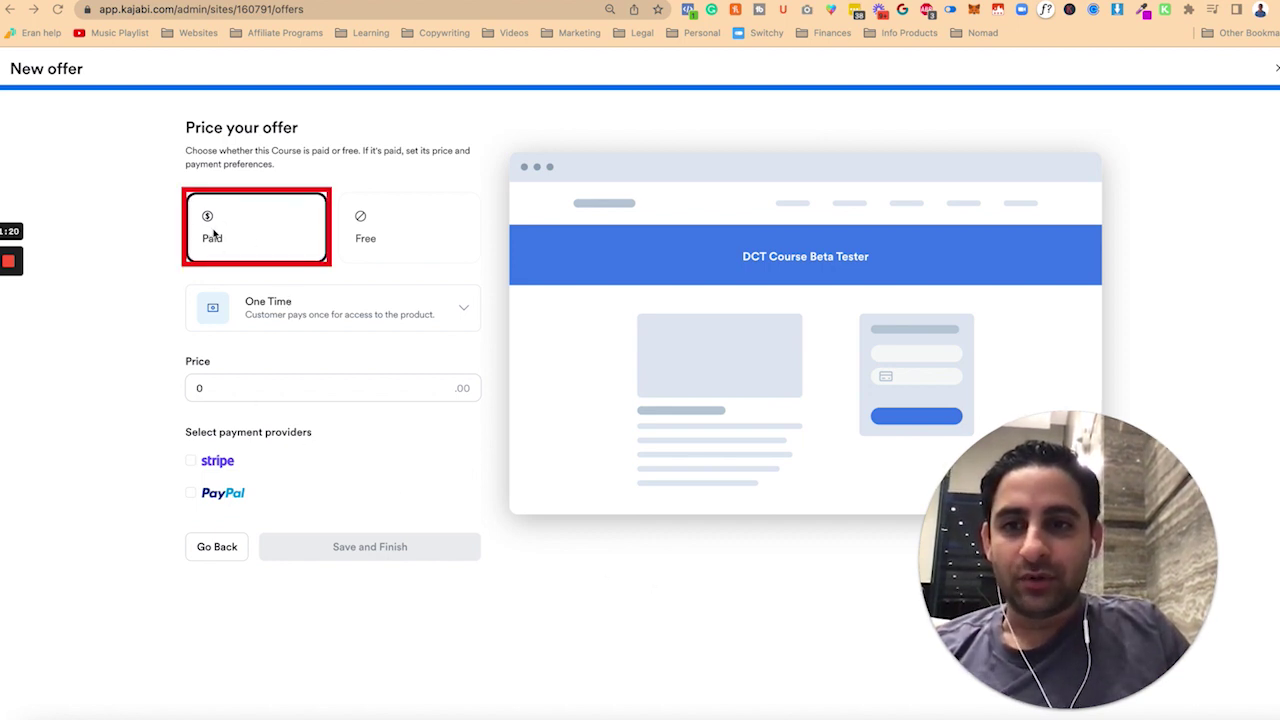
- Make it a one-time $19 payment via Stripe and PayPal, then save and finish
click(316, 316)
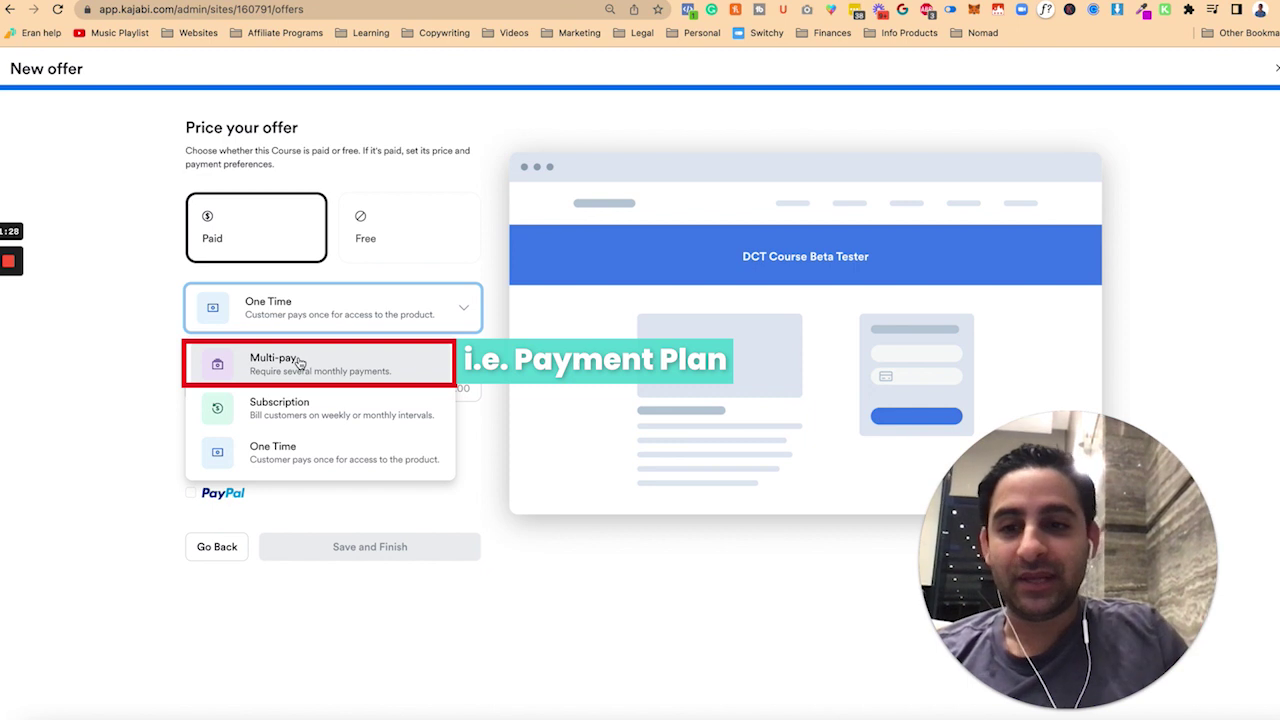
click(142, 364)
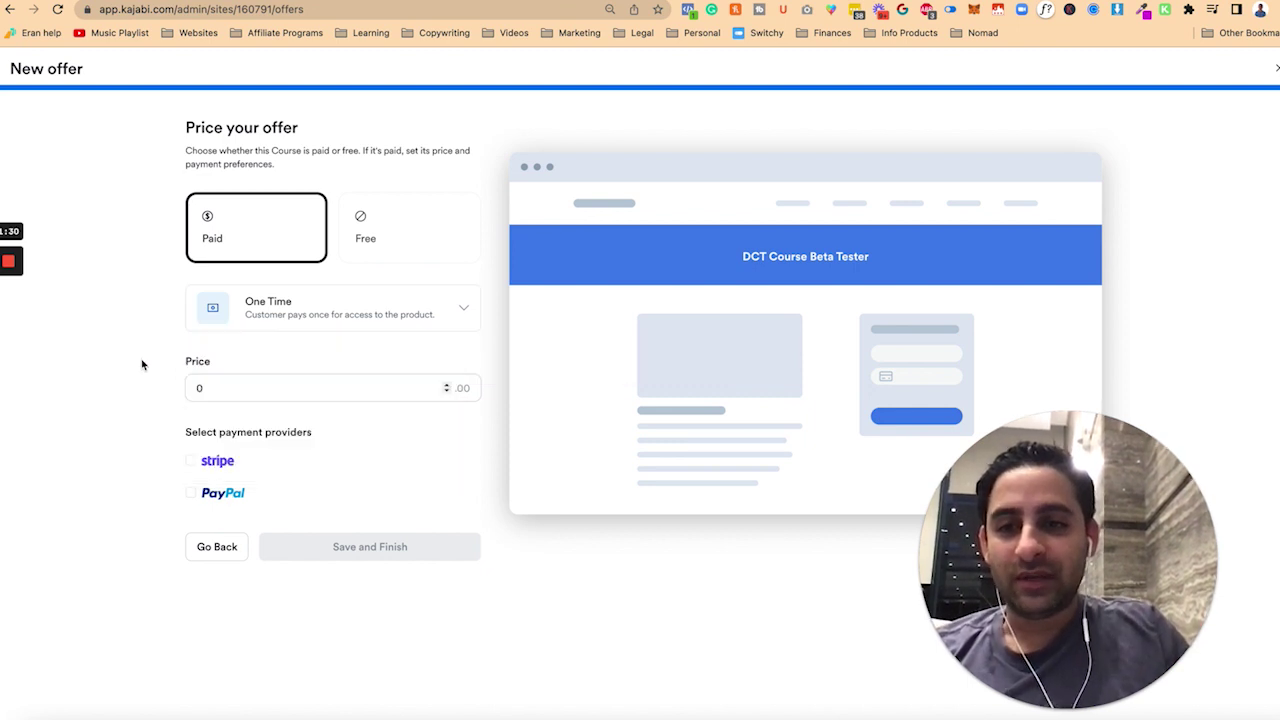
click(233, 389)
text(19)
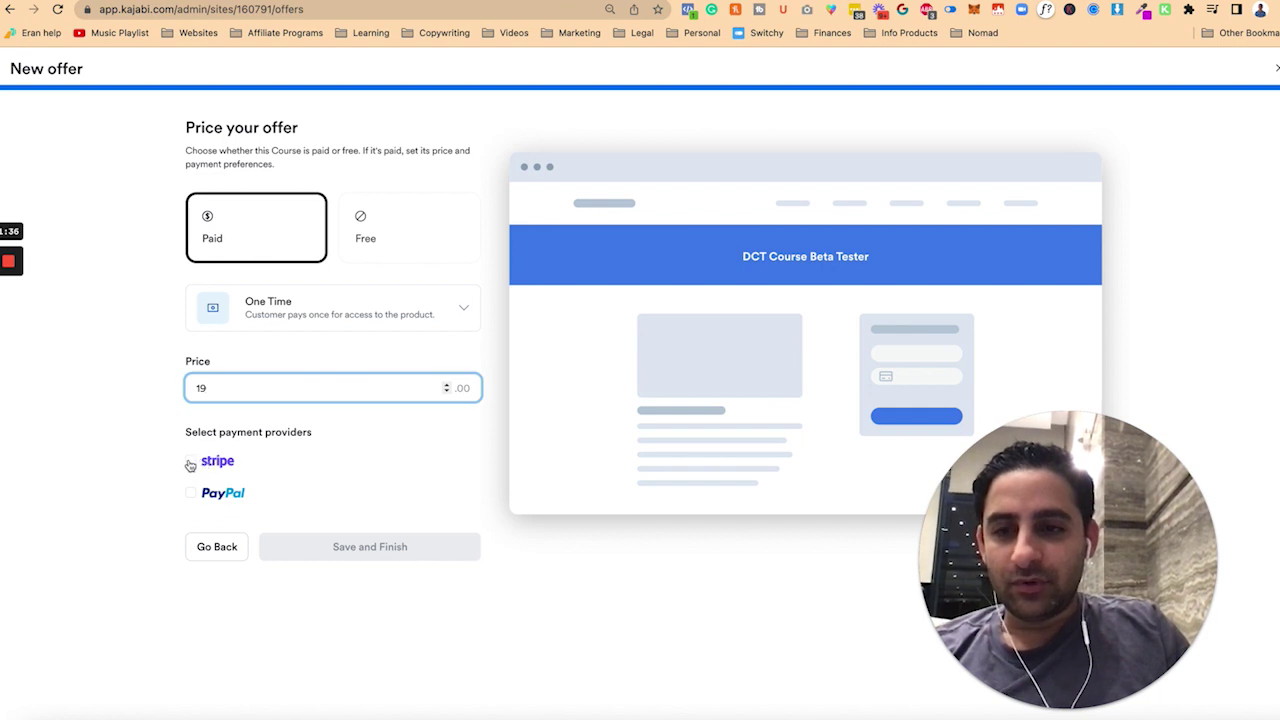
click(191, 463)
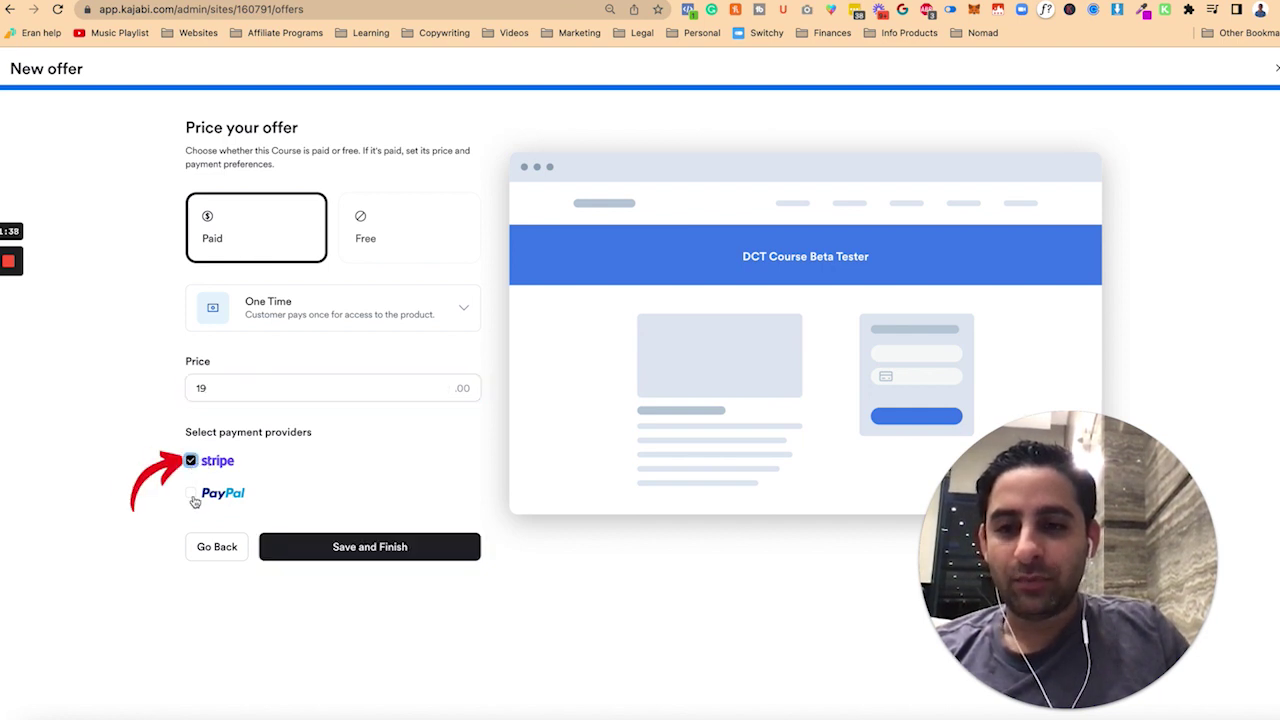
click(191, 493)
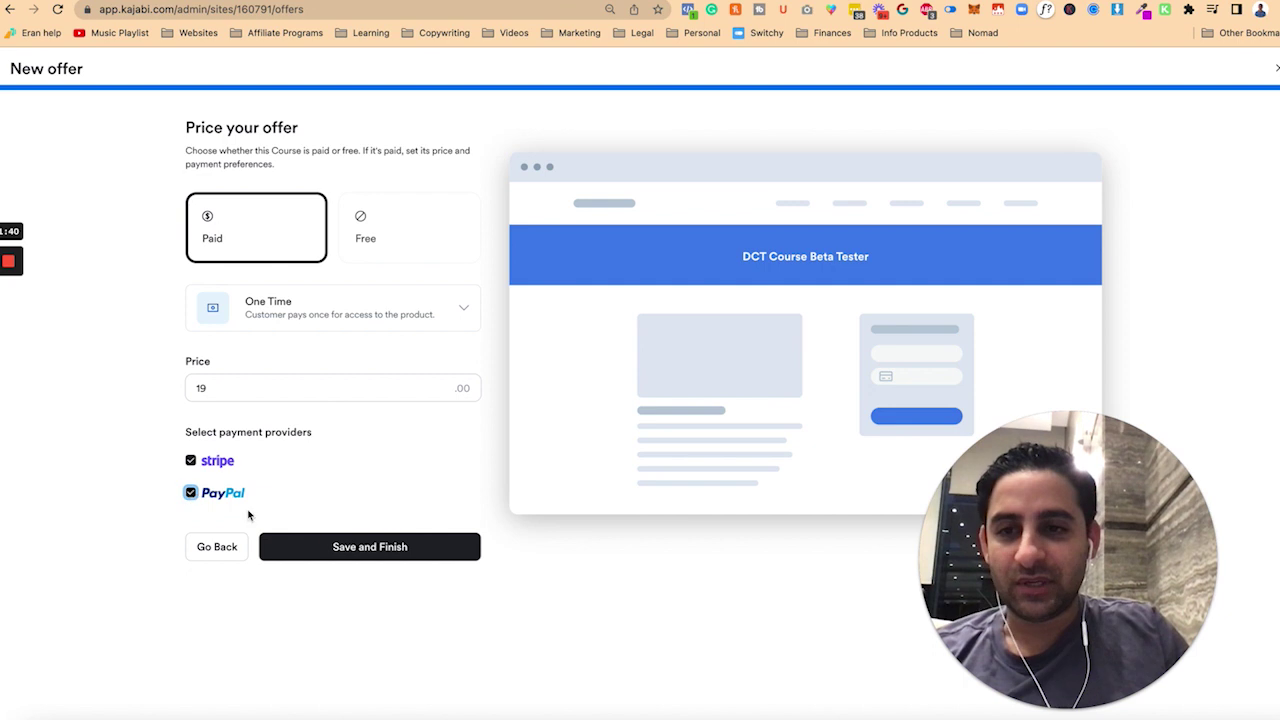
click(364, 548)
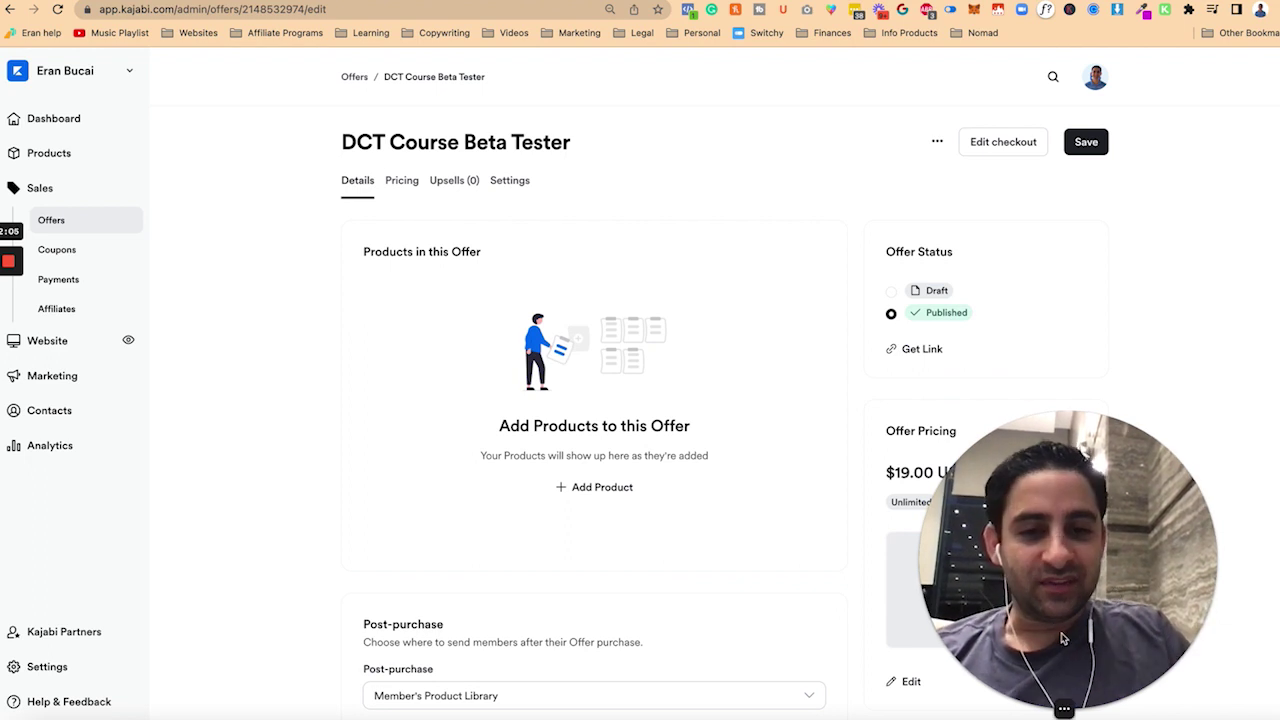
- Let the offer's edit page finish loading, published at $19.00 USD
drag(1064, 638, 292, 612)
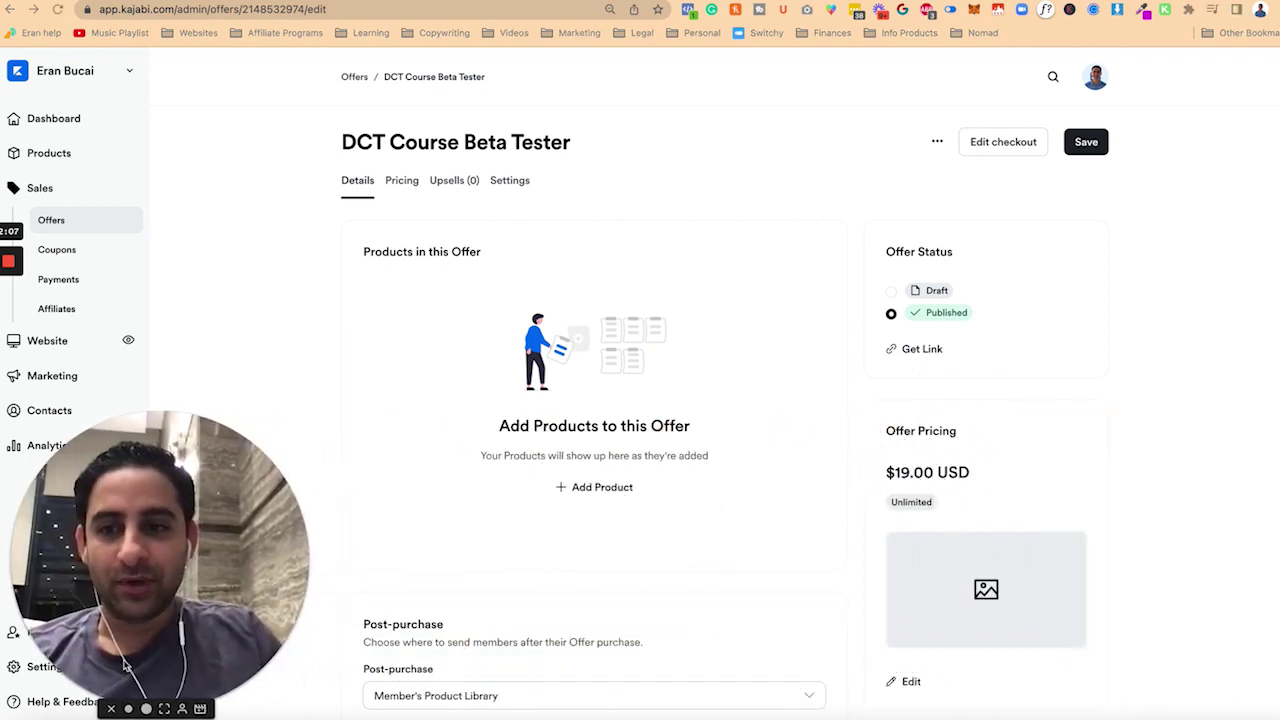
- Set the offer's post-purchase destination to Custom Thank You Page
scroll(412, 530, down, 5)
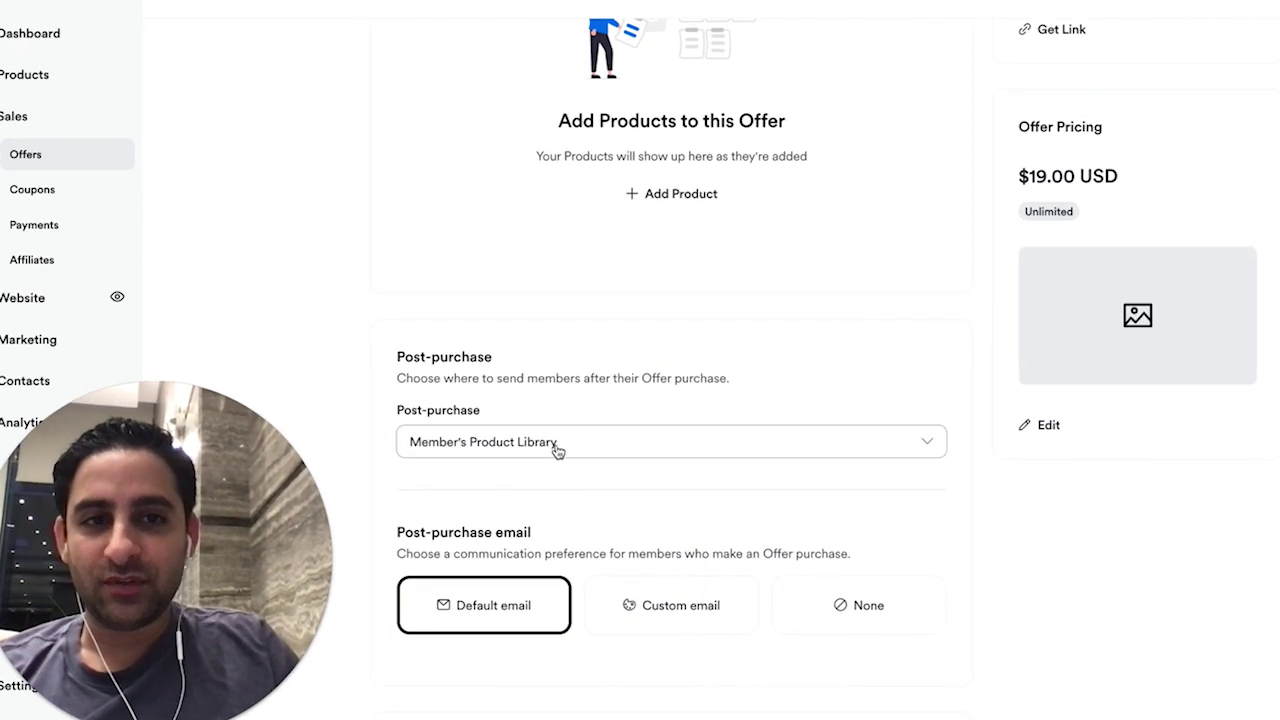
click(557, 443)
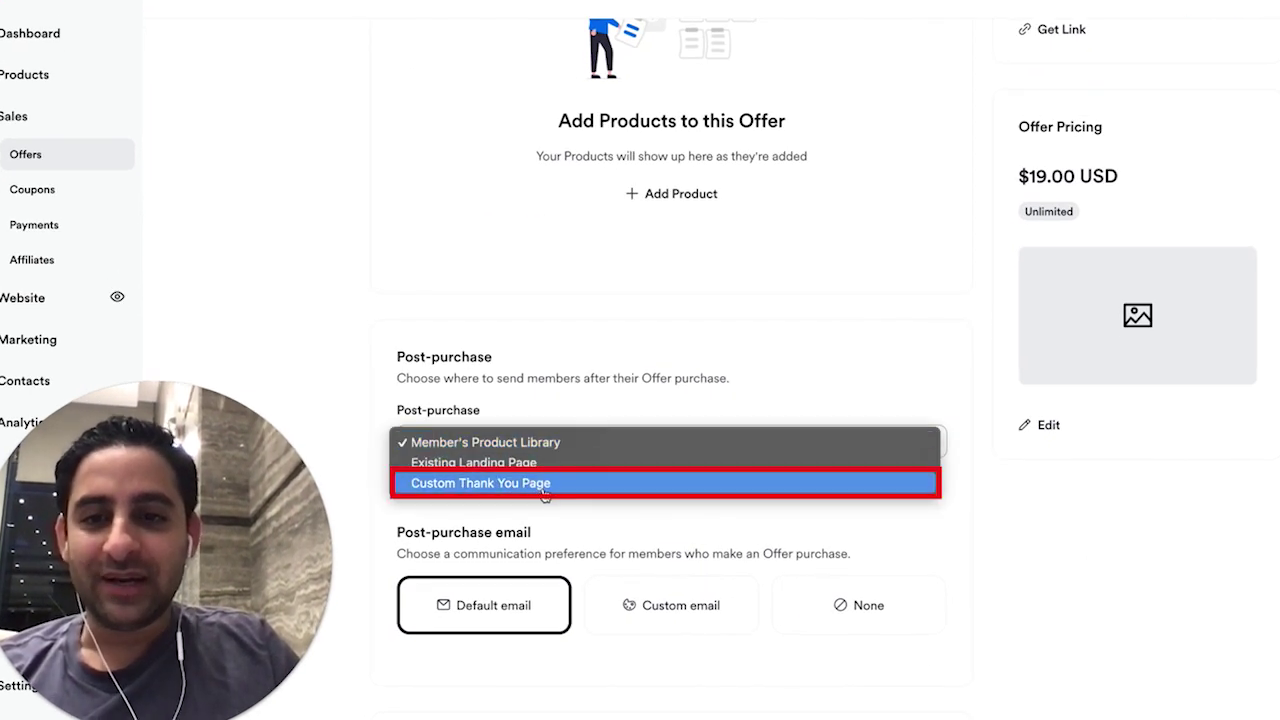
click(545, 485)
- Write the thank-you body: beta-tester thanks, a request to email your course choice, and 'Here are your options:'
click(523, 541)
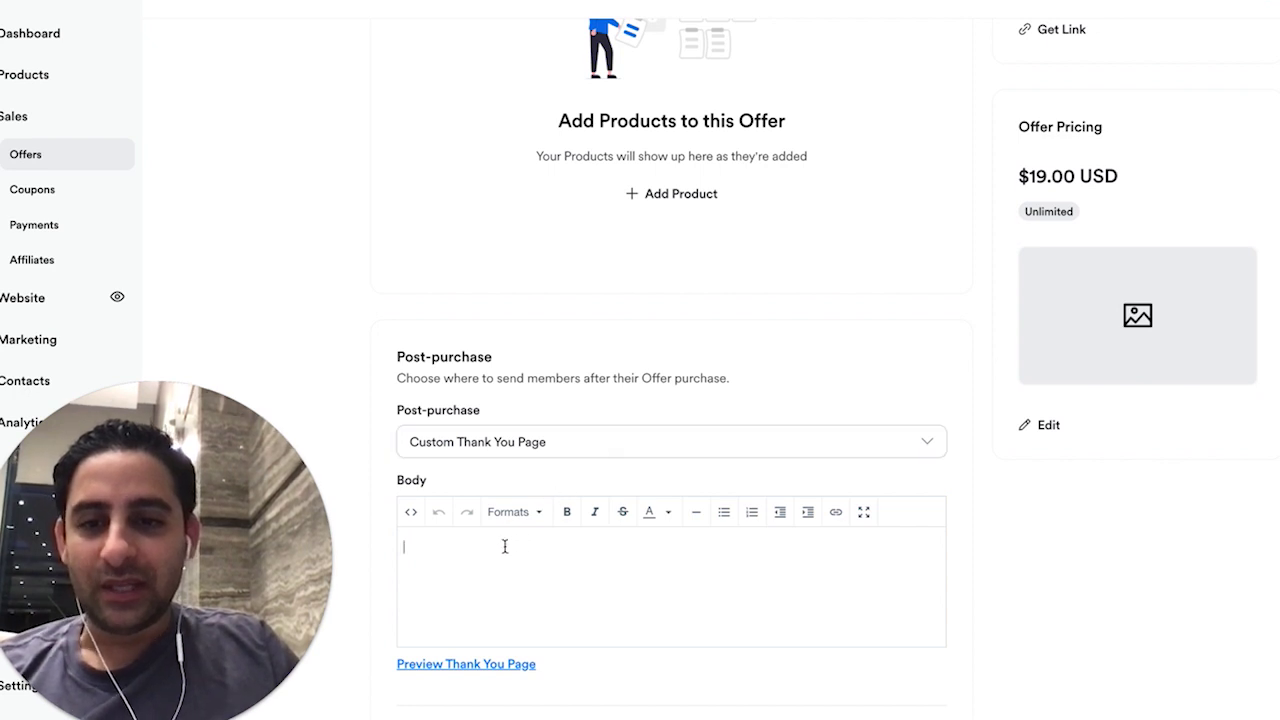
text(T)
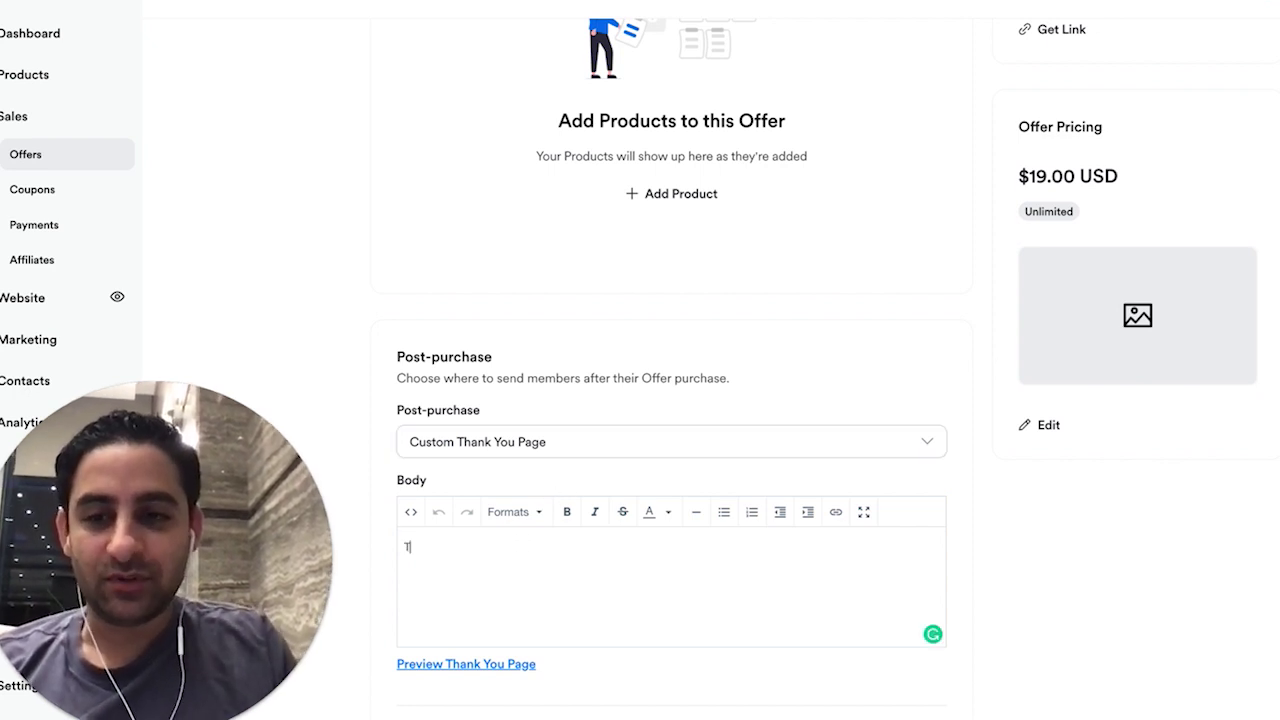
text(hank you so much for purchasing 1 of my DCT courses to be)
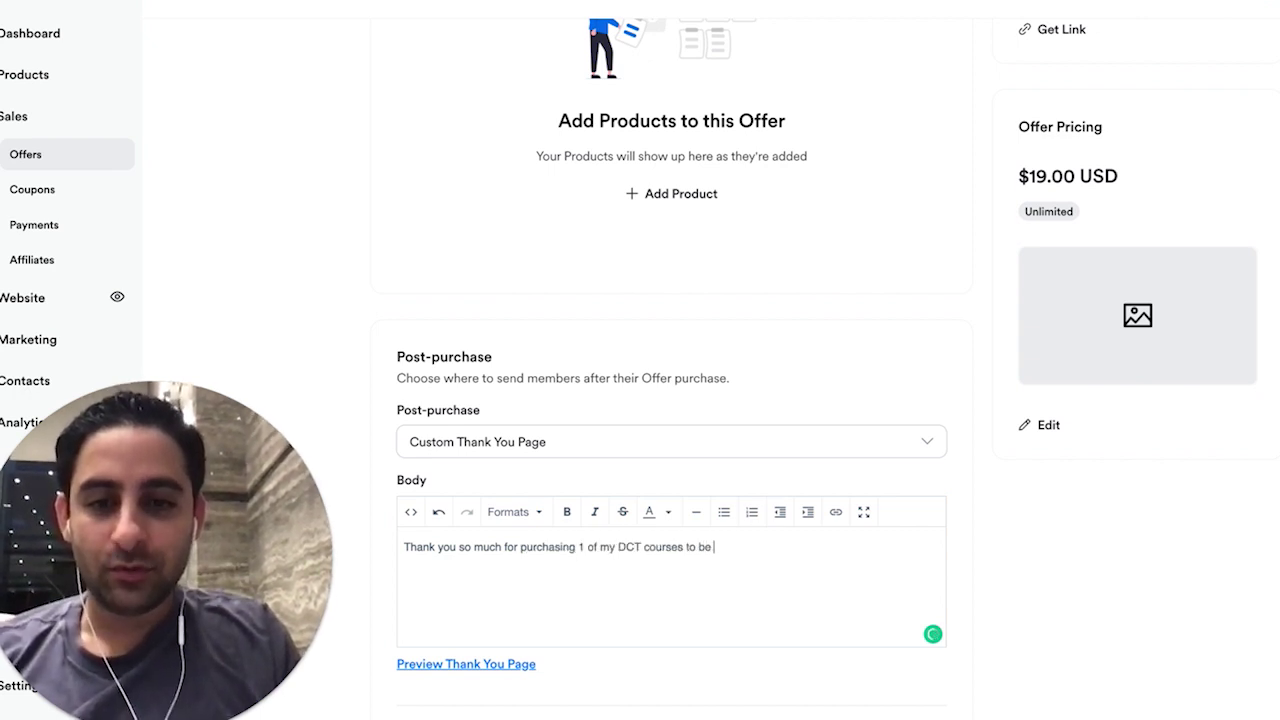
text( a Beta Tester.)
key(Return)
text(Please email me right now to )
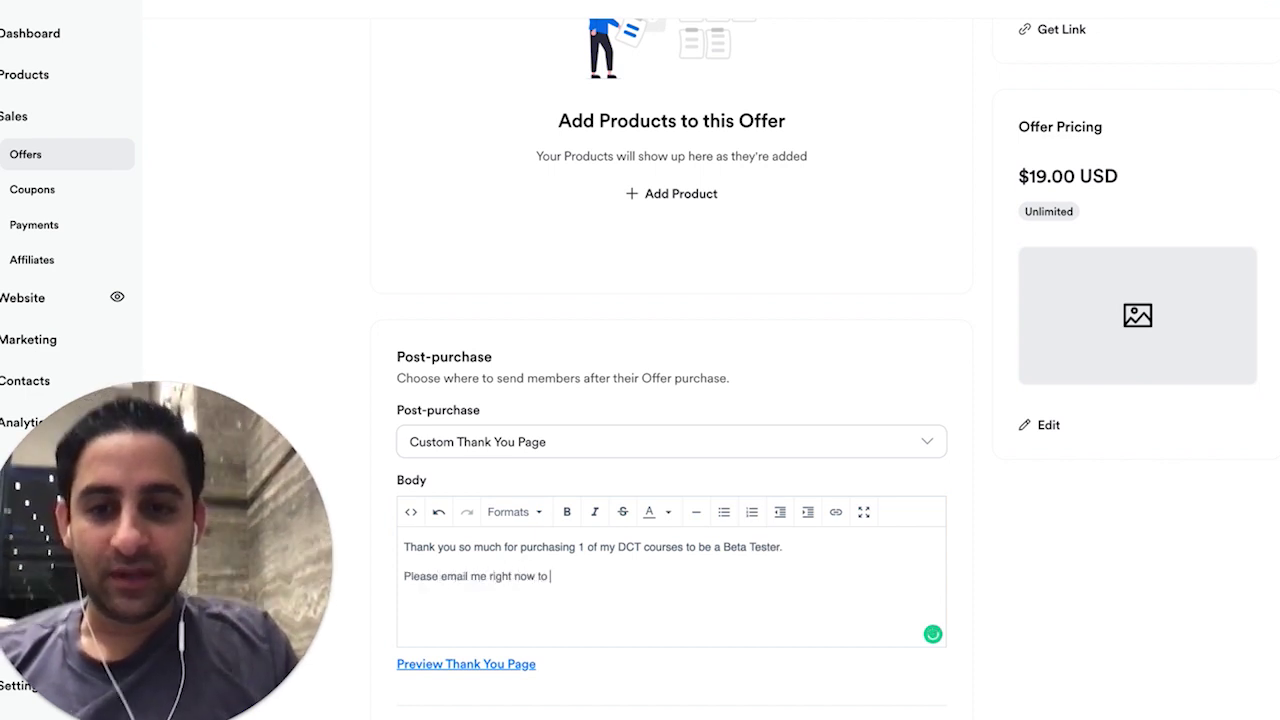
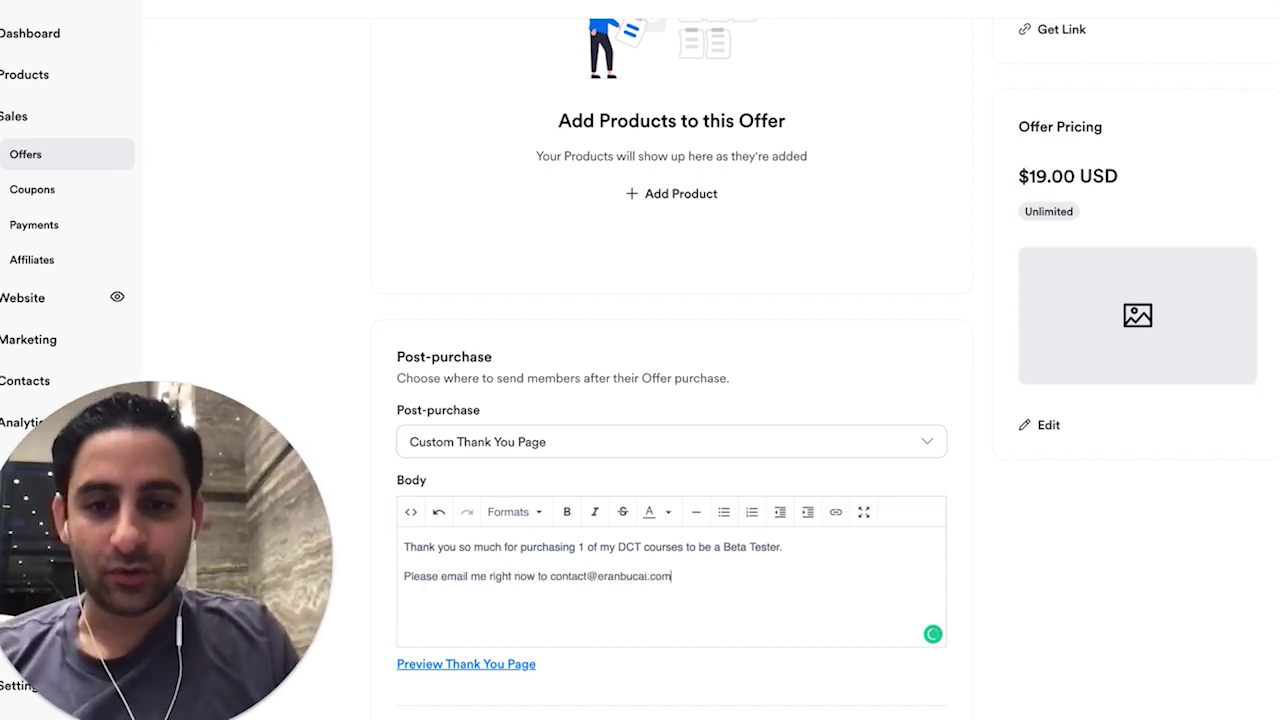
text( to let me know wha)
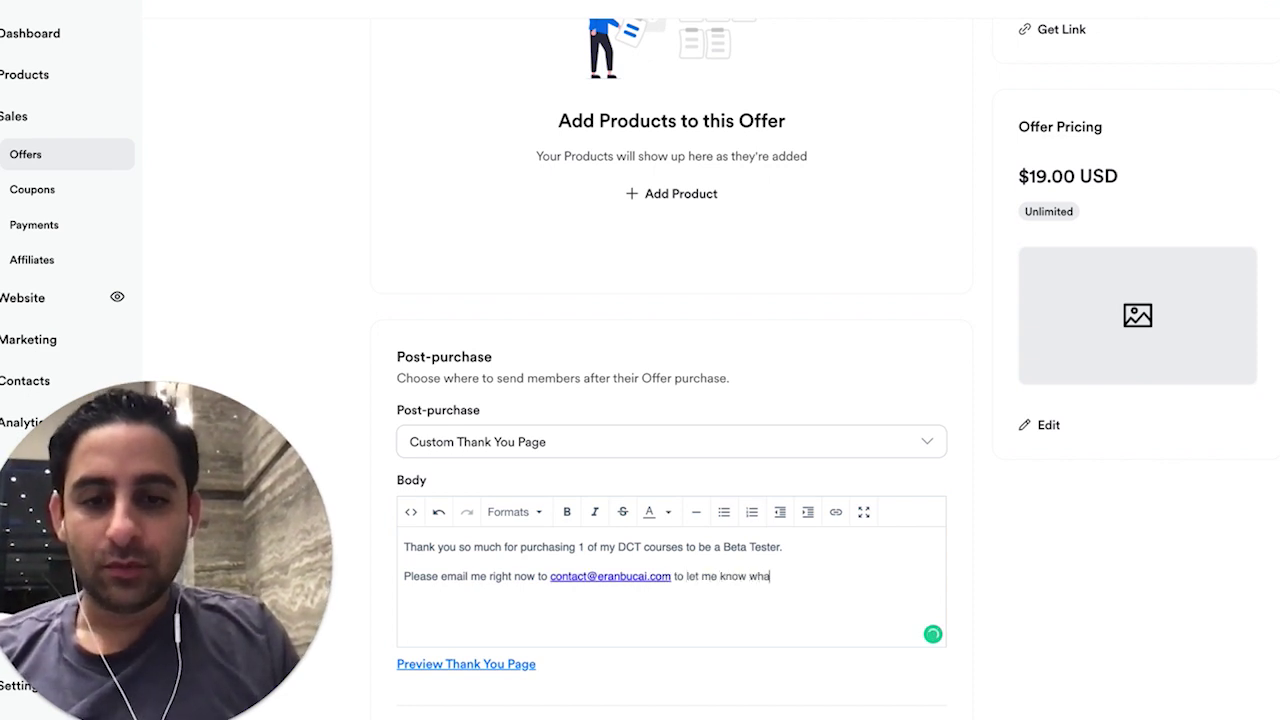
text(t course you would like )
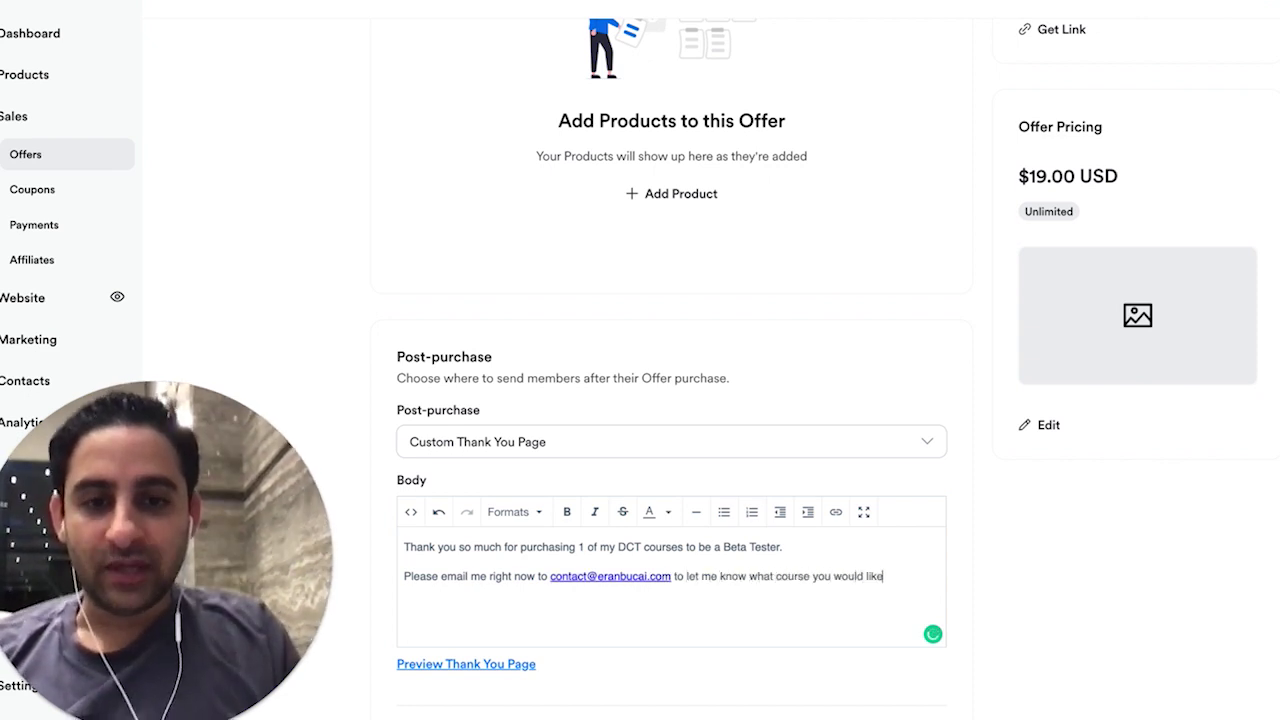
text(access to.)
key(Return)
text(Here are )
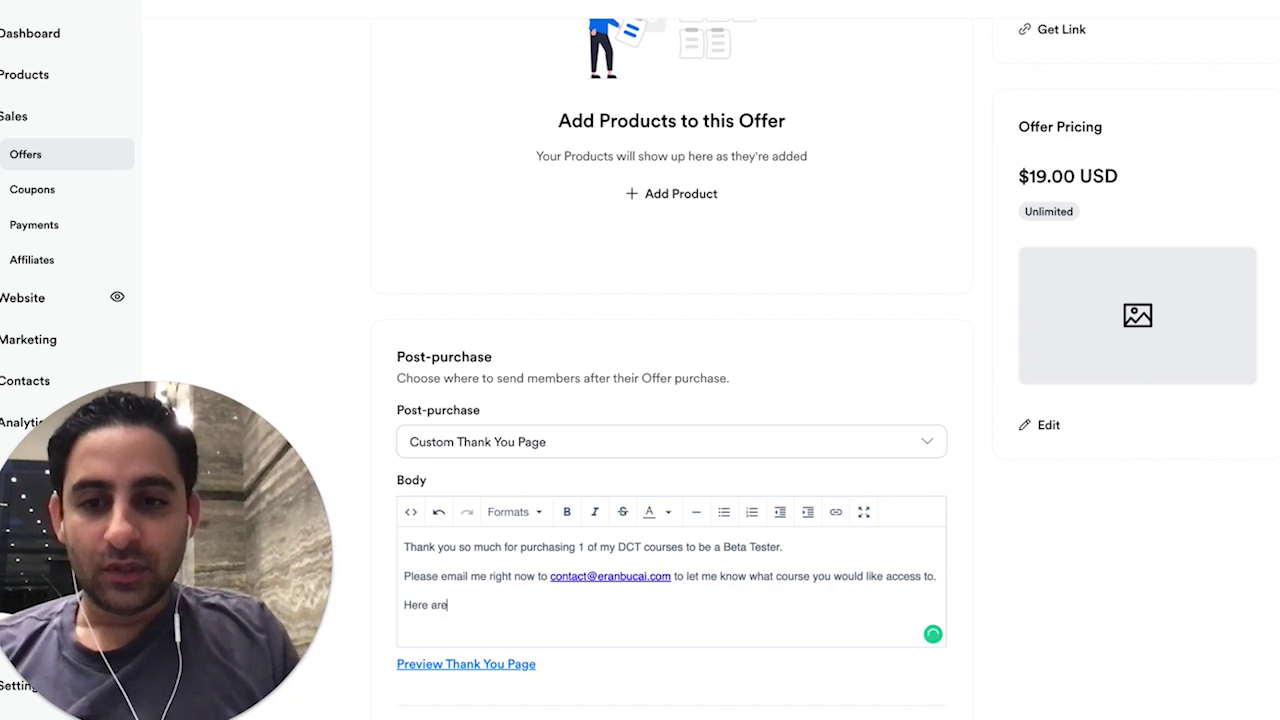
text(your options:)
key(Return)
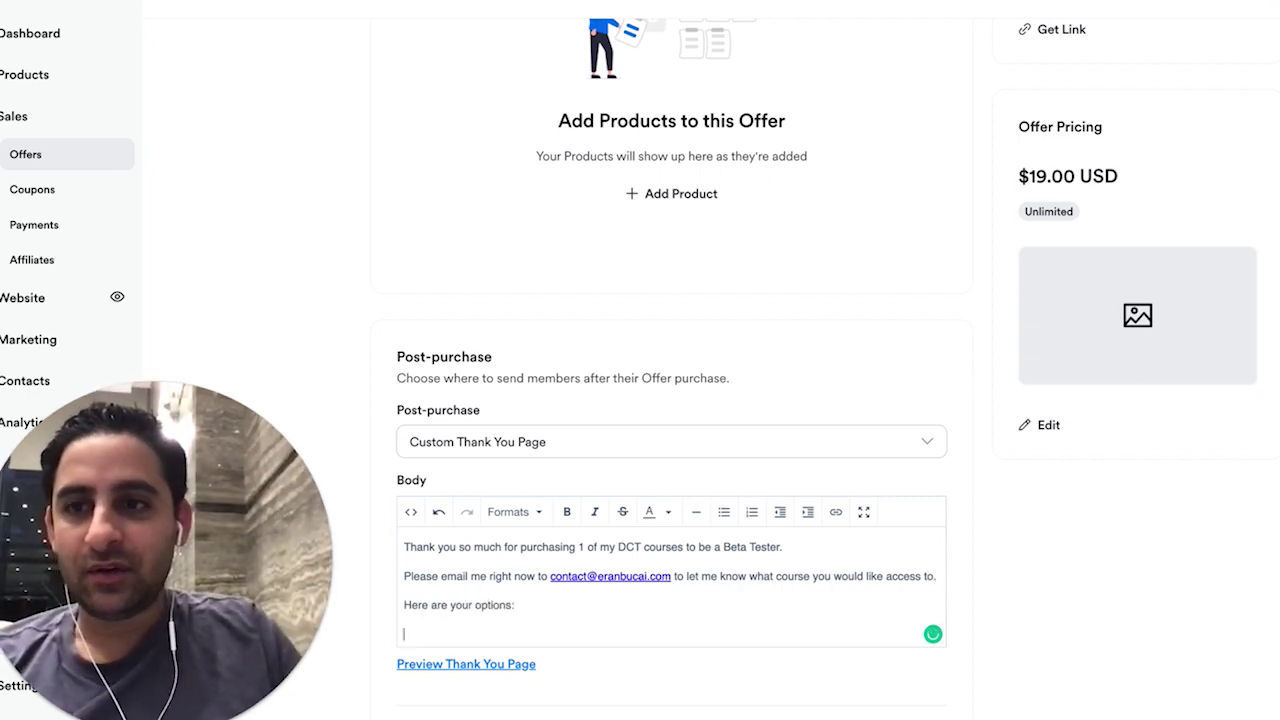
- Copy the five checkmarked course names from the Gmail message
click(80, 11)
scroll(617, 452, up, 3)
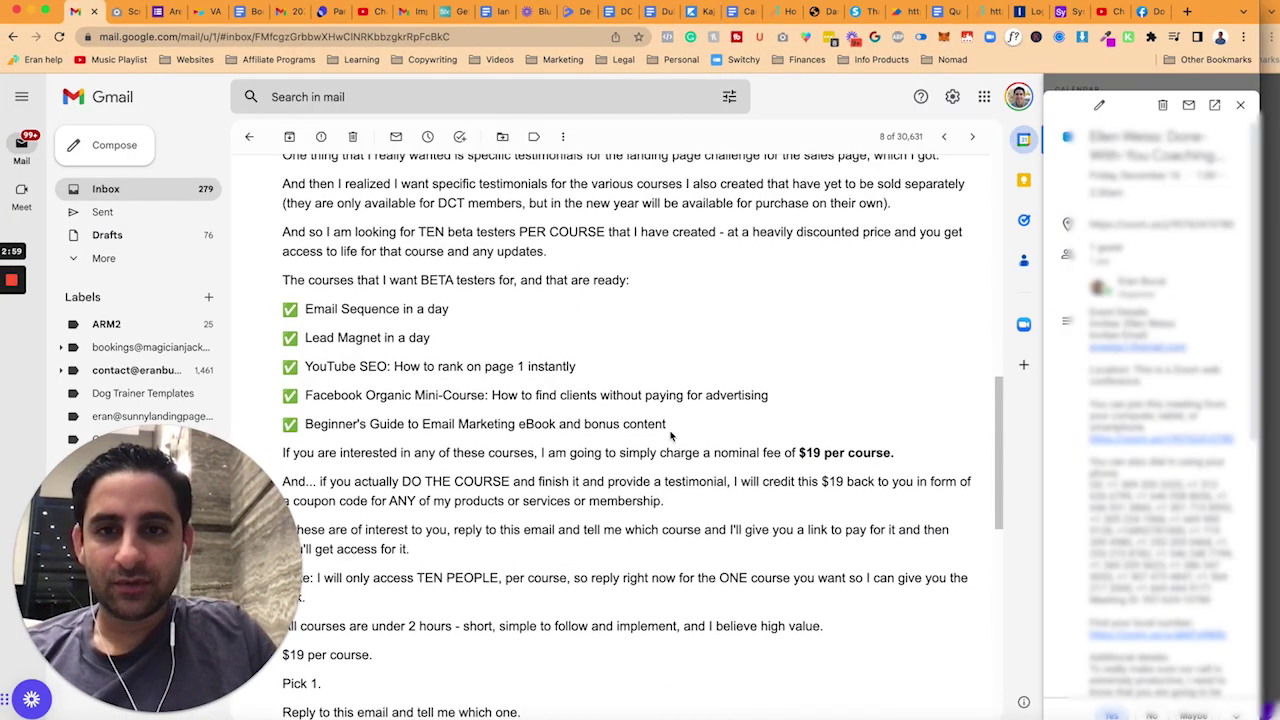
drag(665, 425, 283, 305)
- Paste the course list into the thank-you body and delete the first large checkmark image
click(695, 11)
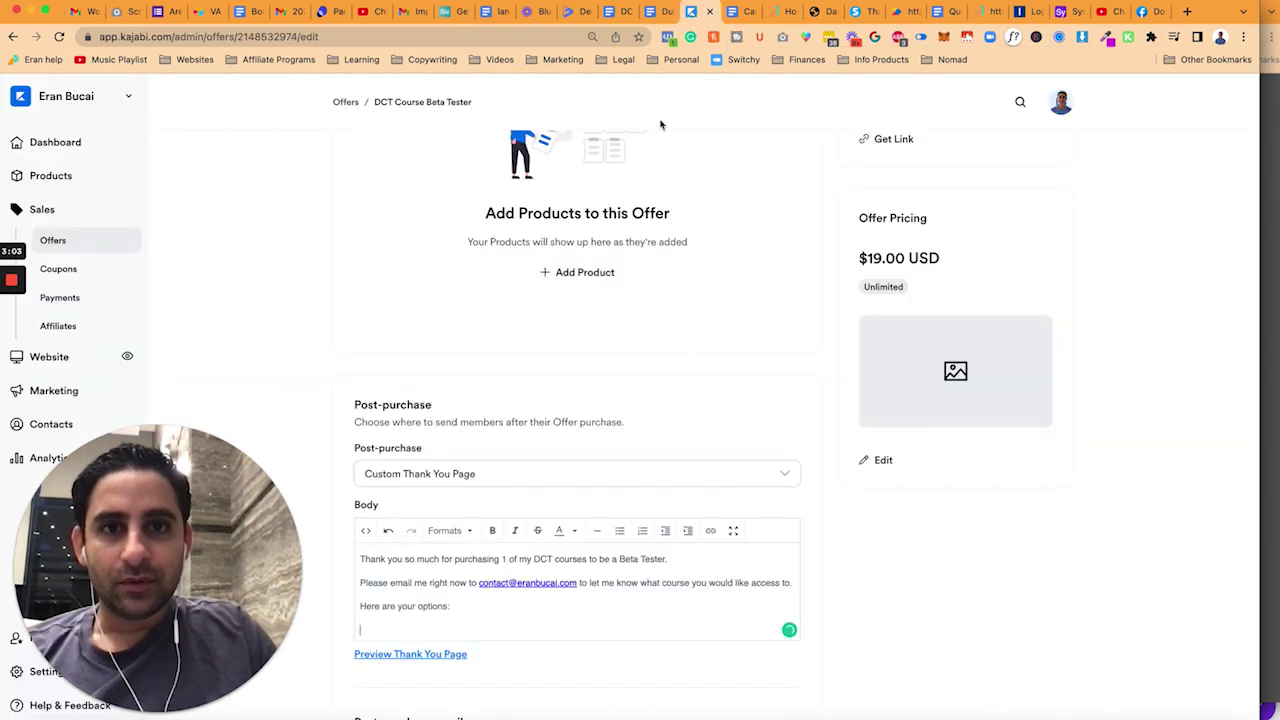
text(Email Sequence in a day Lead Magnet in a day YouTube SEO: How to rank on page 1 instantly Facebook Organic Mini Course: How to find clients without paying for advertising Beginner's Guide to Email Marketing with affiliates and bonus content)
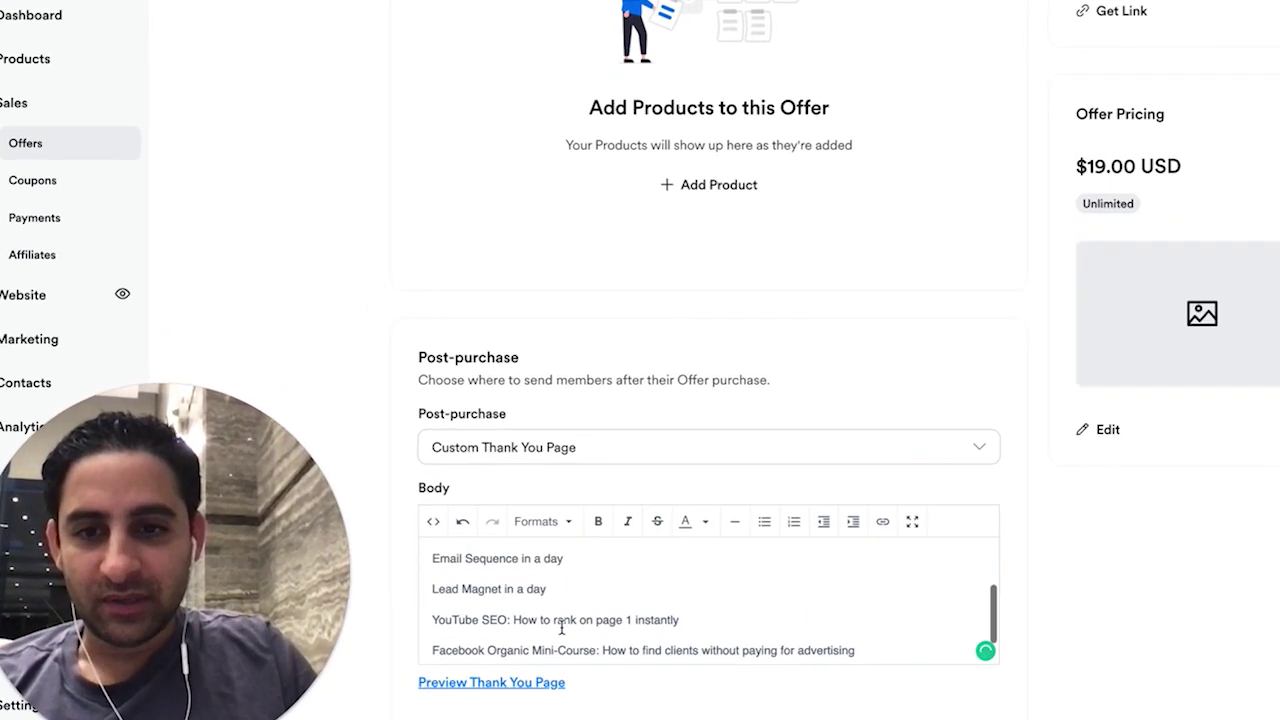
scroll(560, 600, up, 3)
click(455, 625)
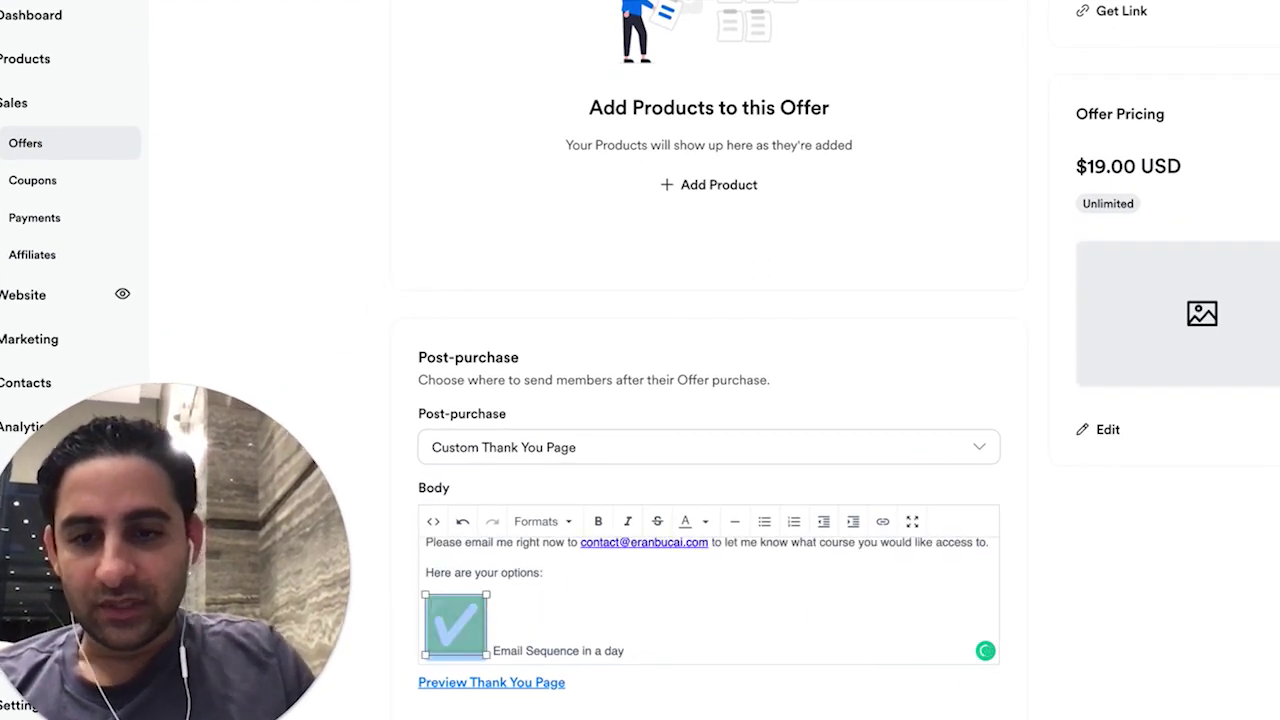
key(Delete)
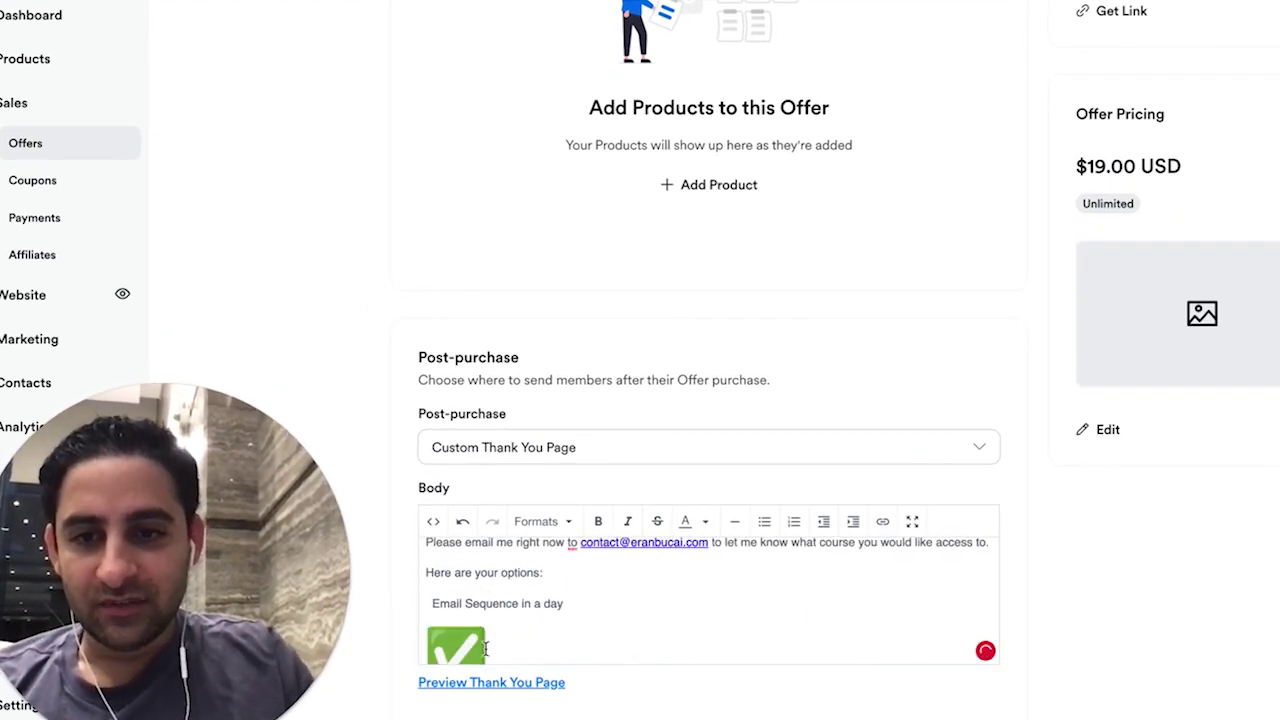
- Replace the large checkmark images with ✅ emoji before each course line
key(ctrl+super+space)
click(407, 325)
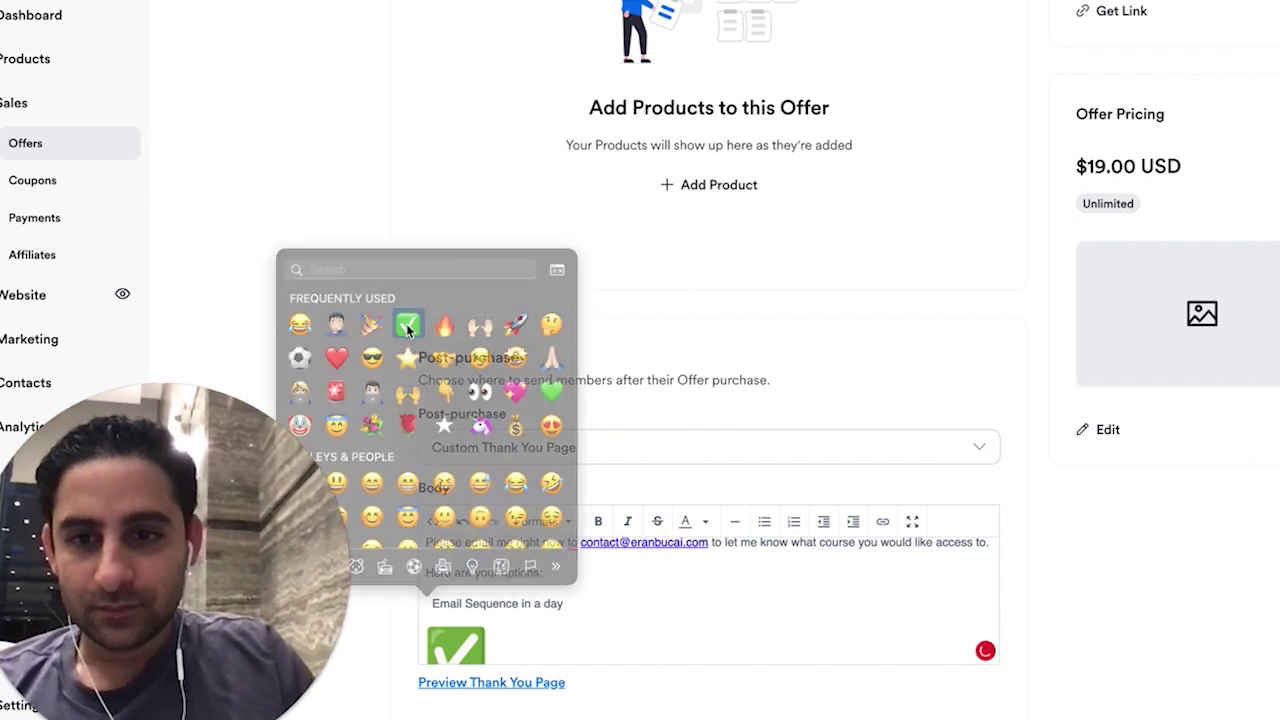
key(Down)
key(BackSpace)
key(ctrl+super+space)
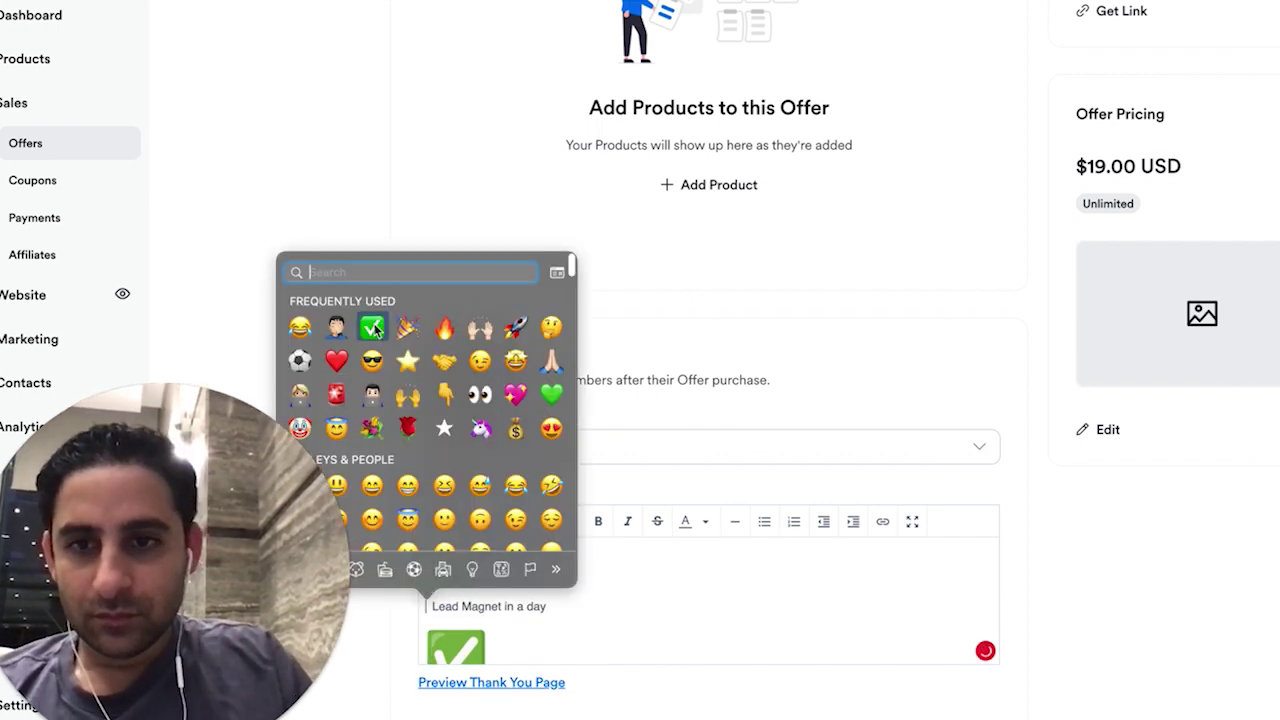
click(372, 327)
key(Down)
key(BackSpace)
key(ctrl+super+space)
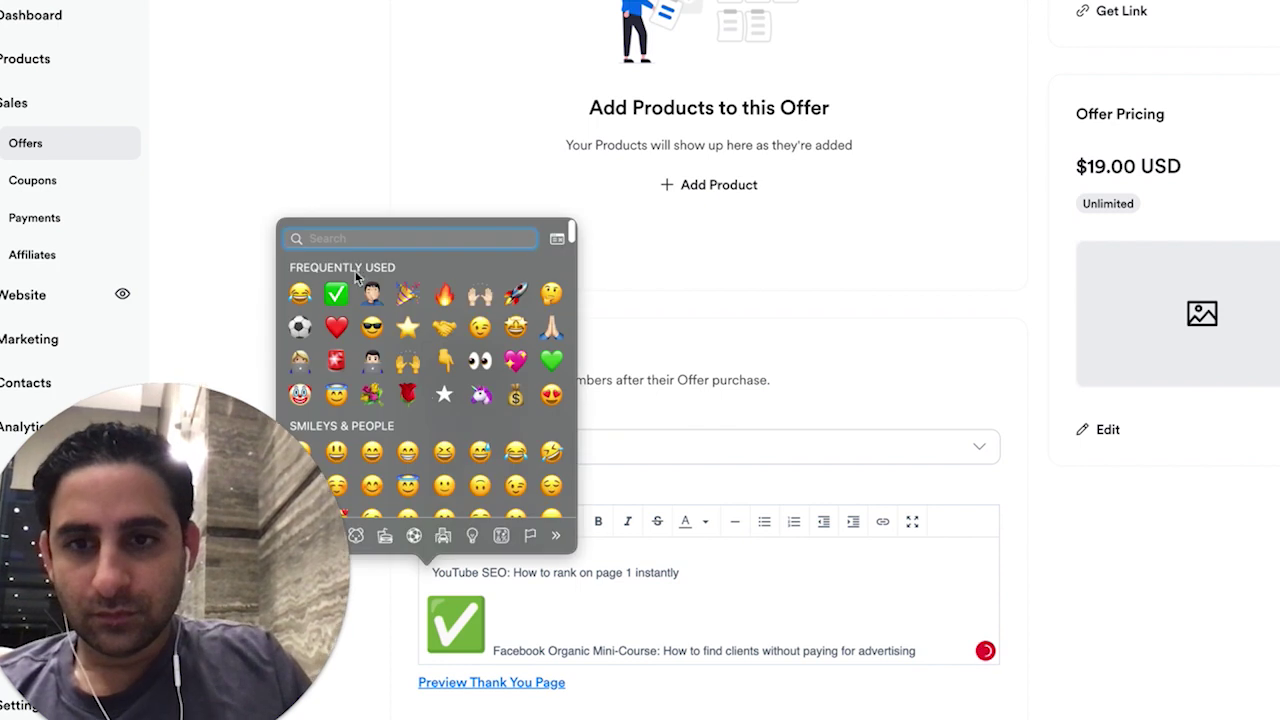
click(352, 291)
key(Down)
key(ctrl+super+space)
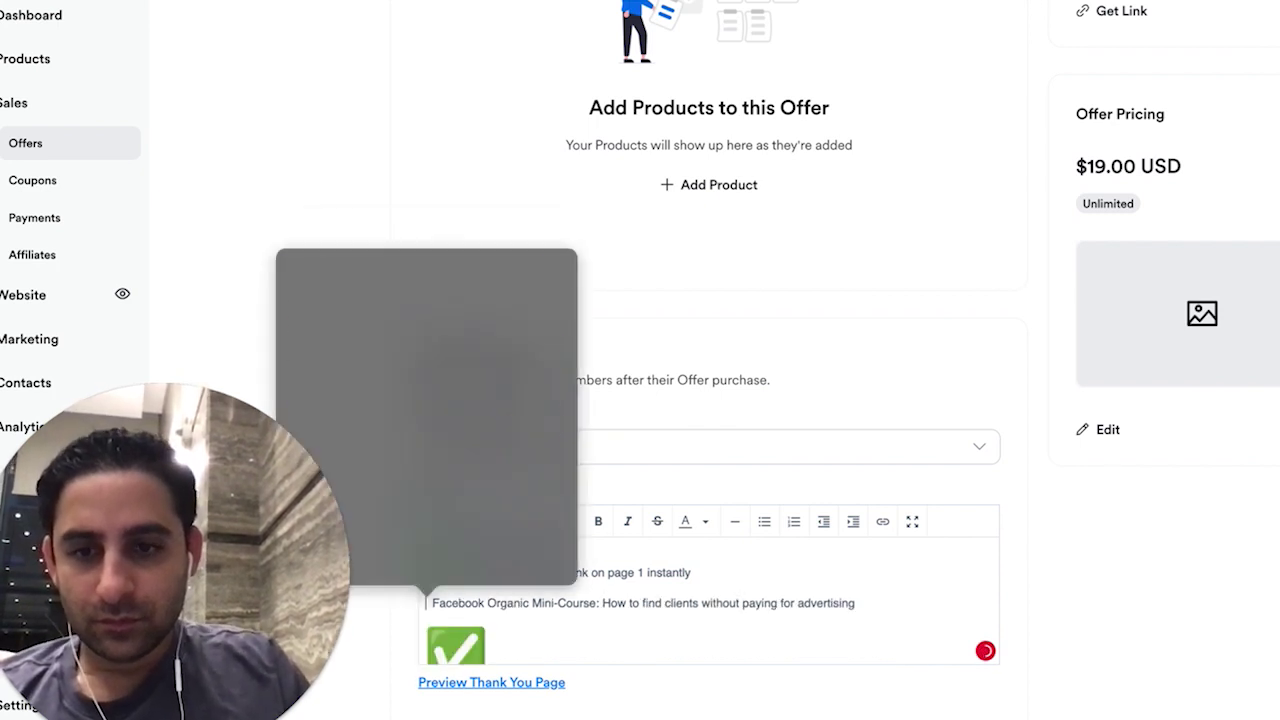
click(337, 330)
- Add the $19 testimonial-credit reminder, the 'Thanks for being a beta tester' line and a signature
key(Down)
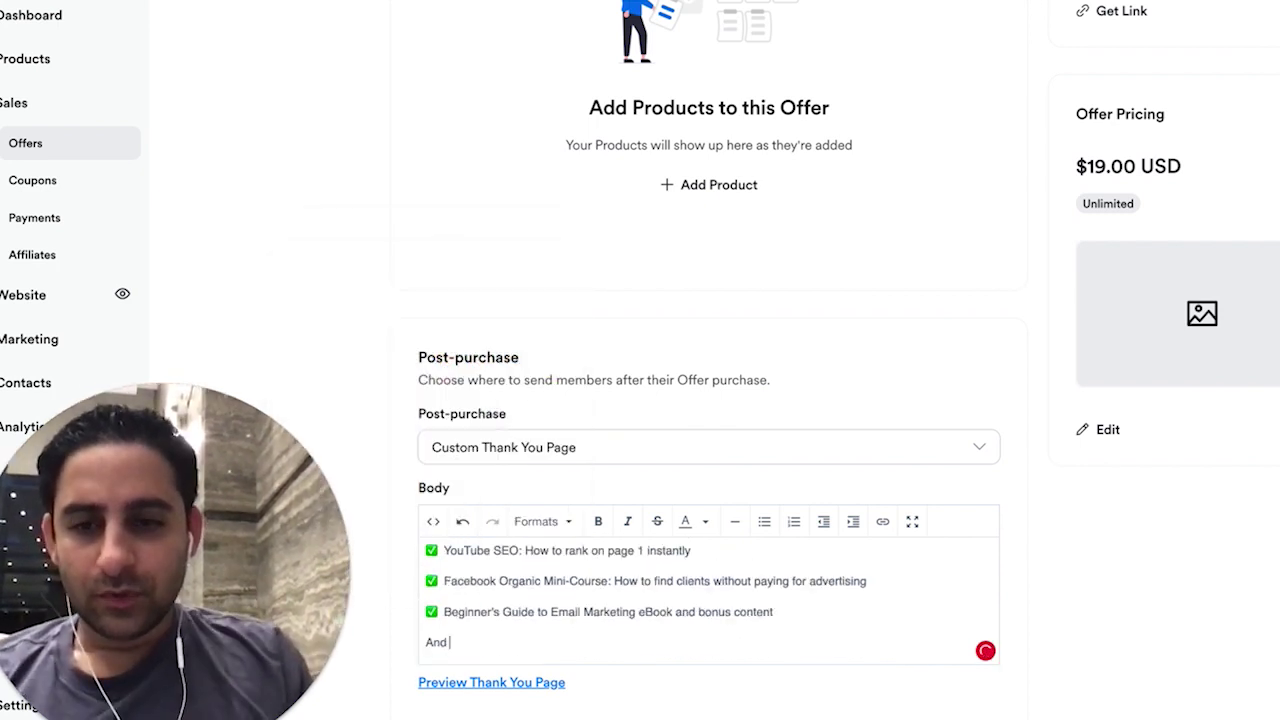
text(final reminder,)
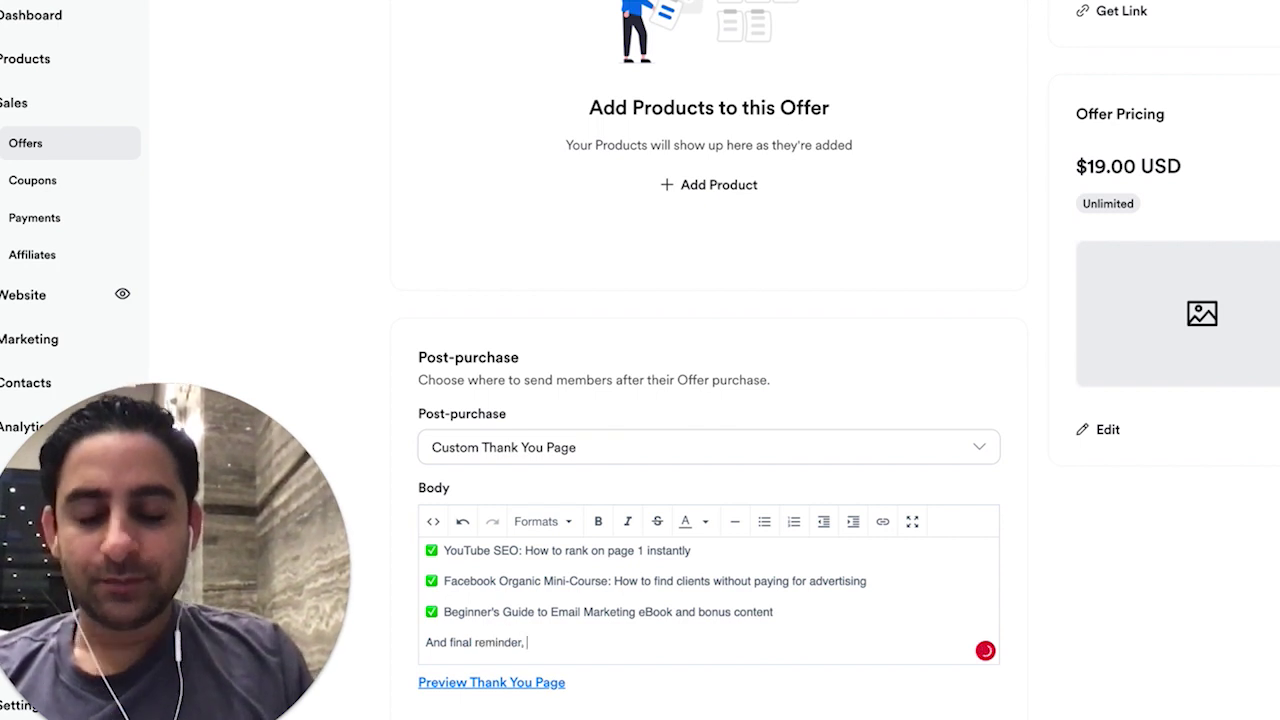
text( once you actual)
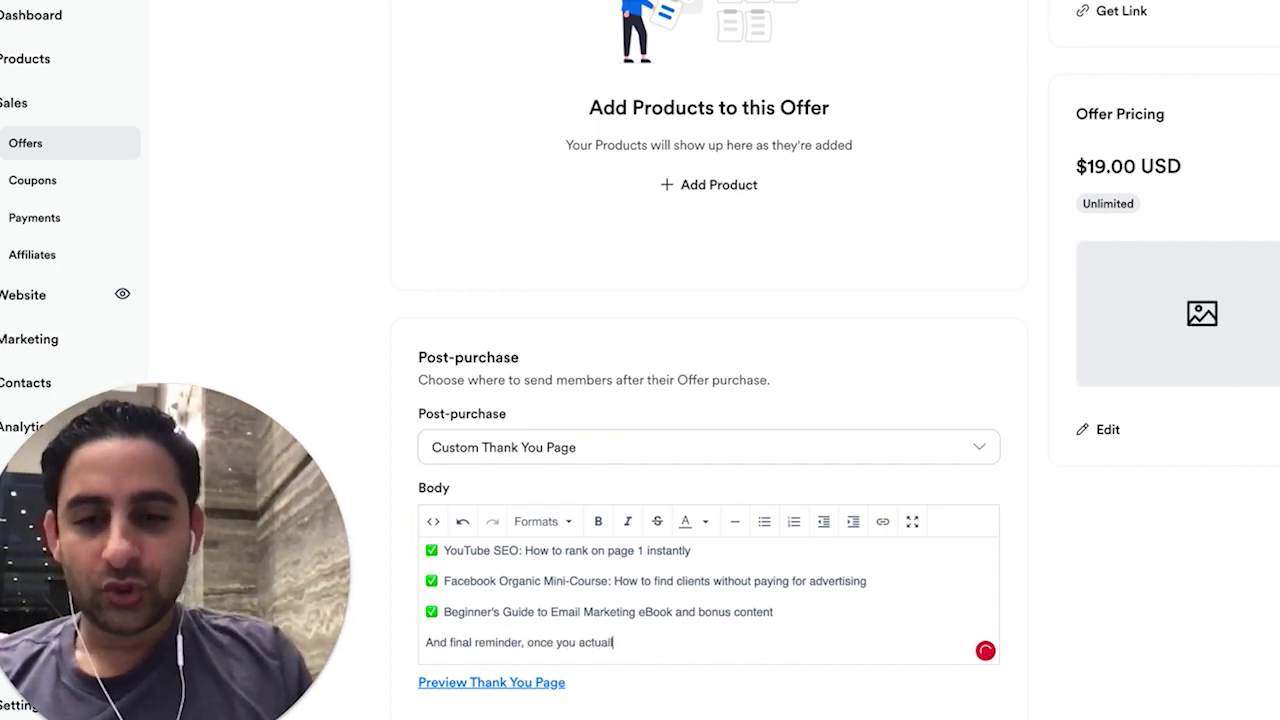
text(ly DO the course and )
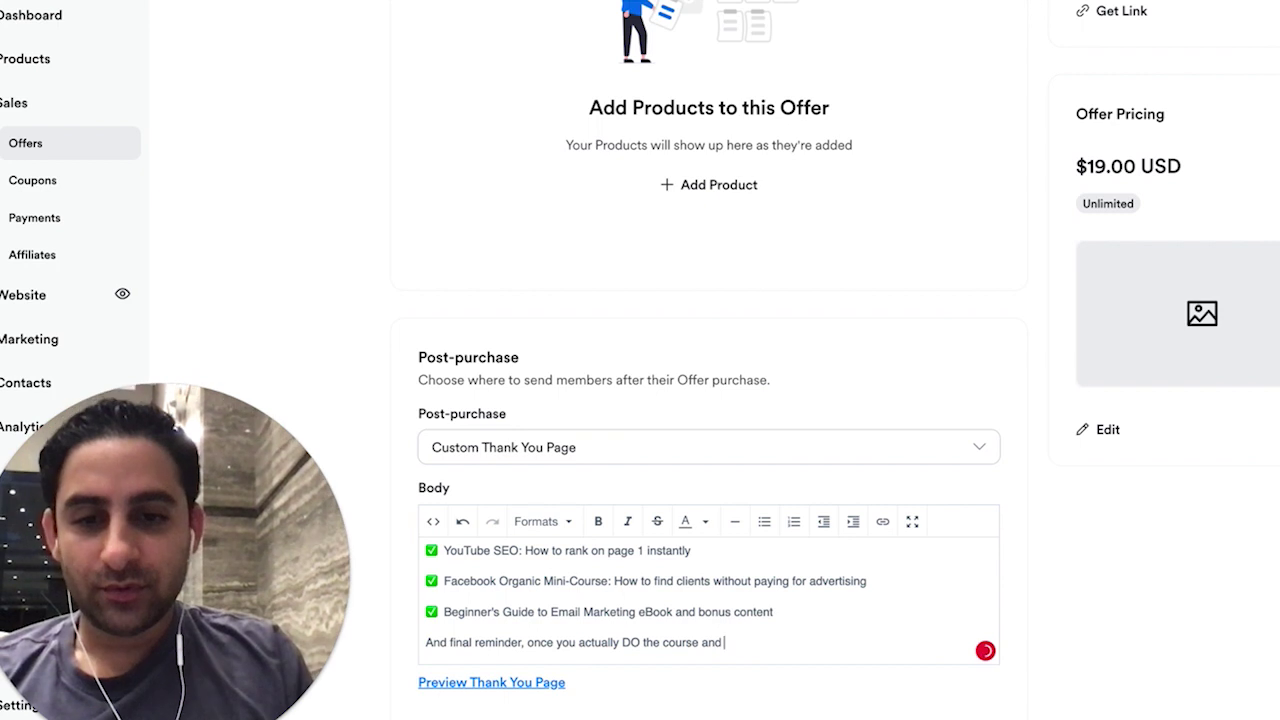
text(provide me with a )
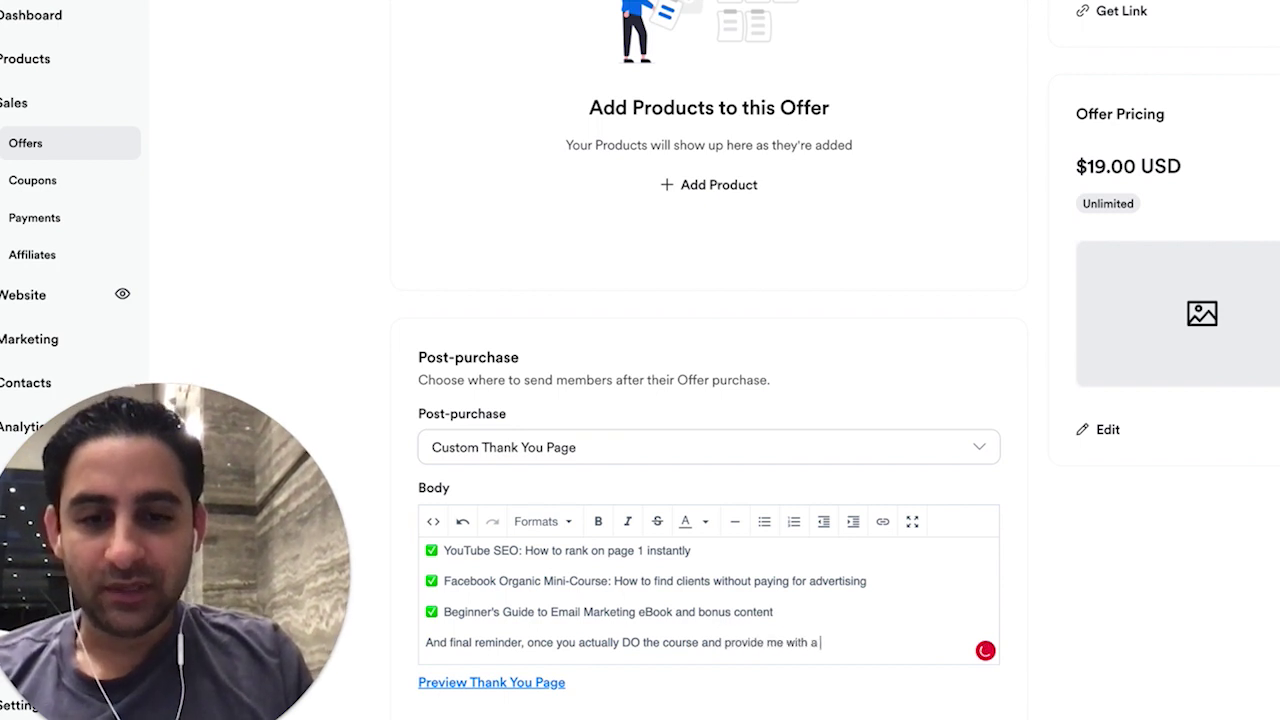
text(testimonial for it, I)
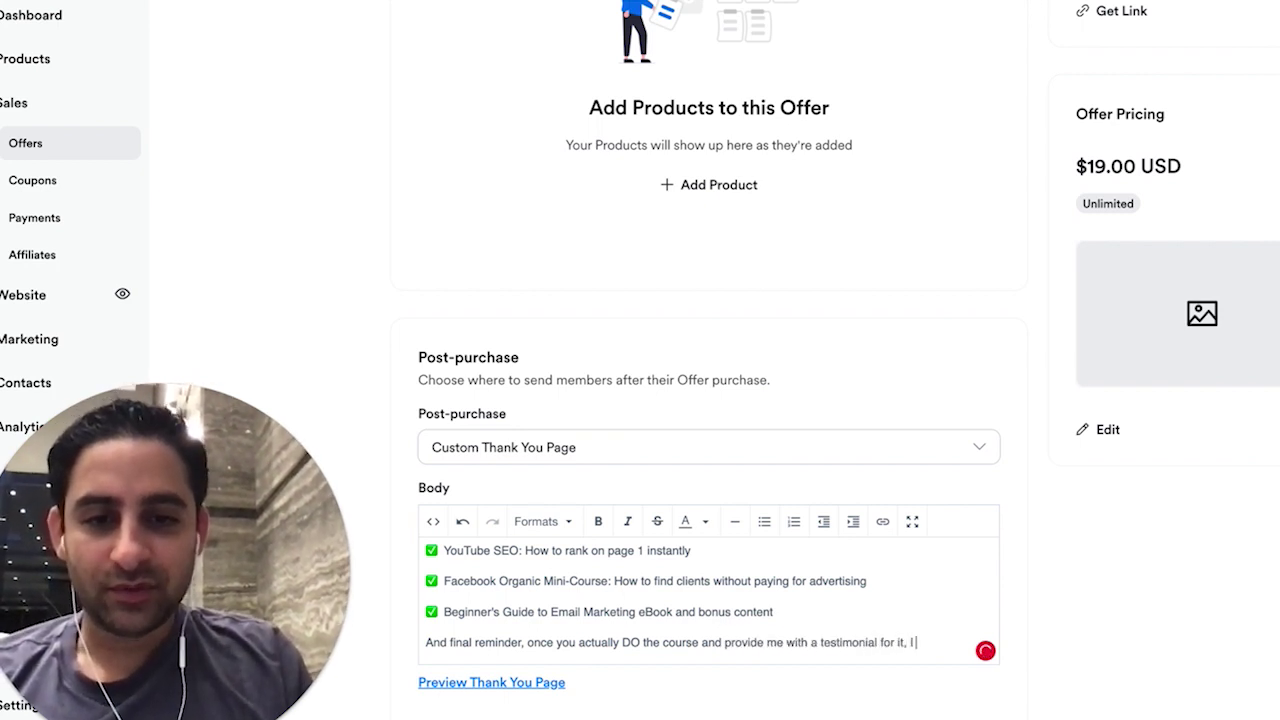
text( the $19 for any pr)
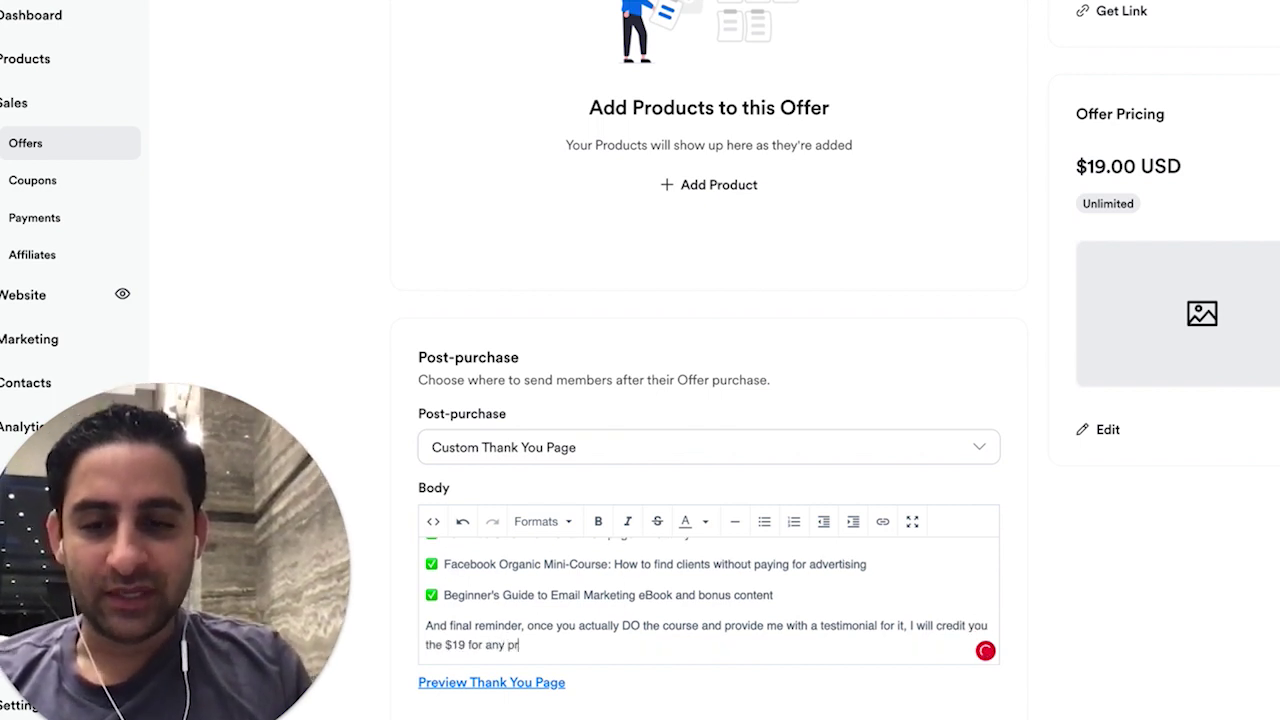
text(oduct or service)
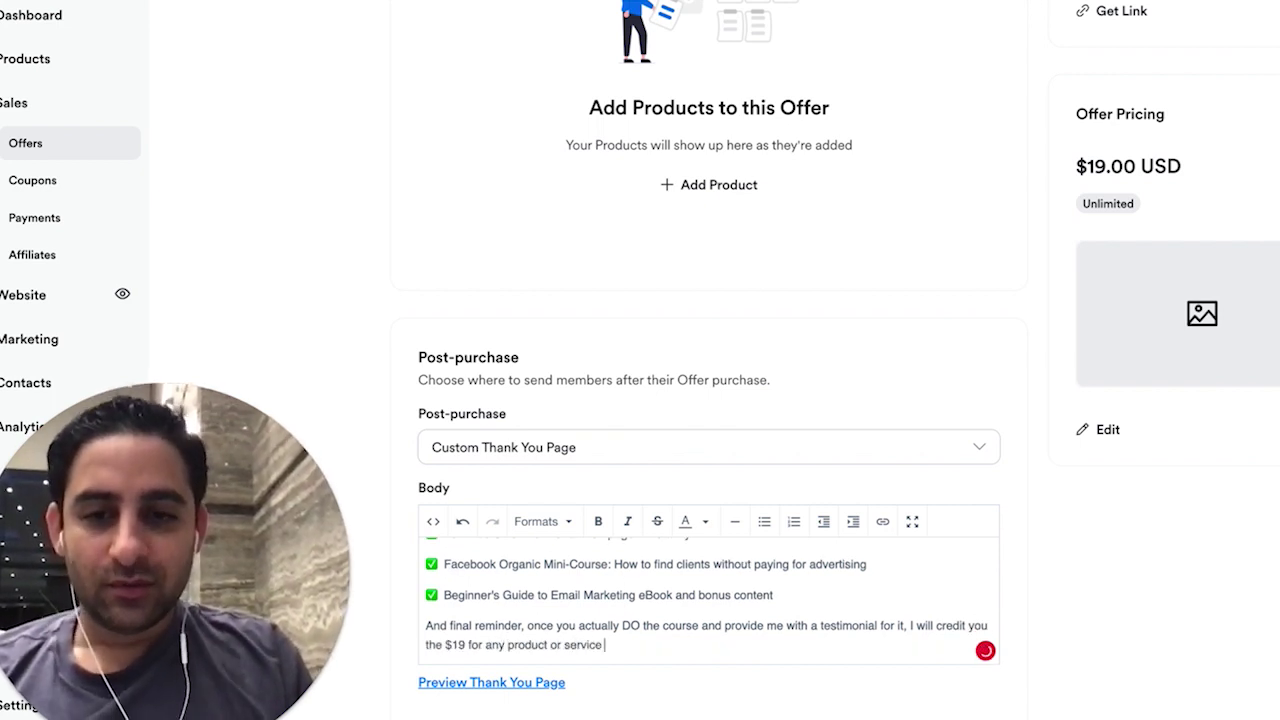
text(ine in form of a coupon code whnee)
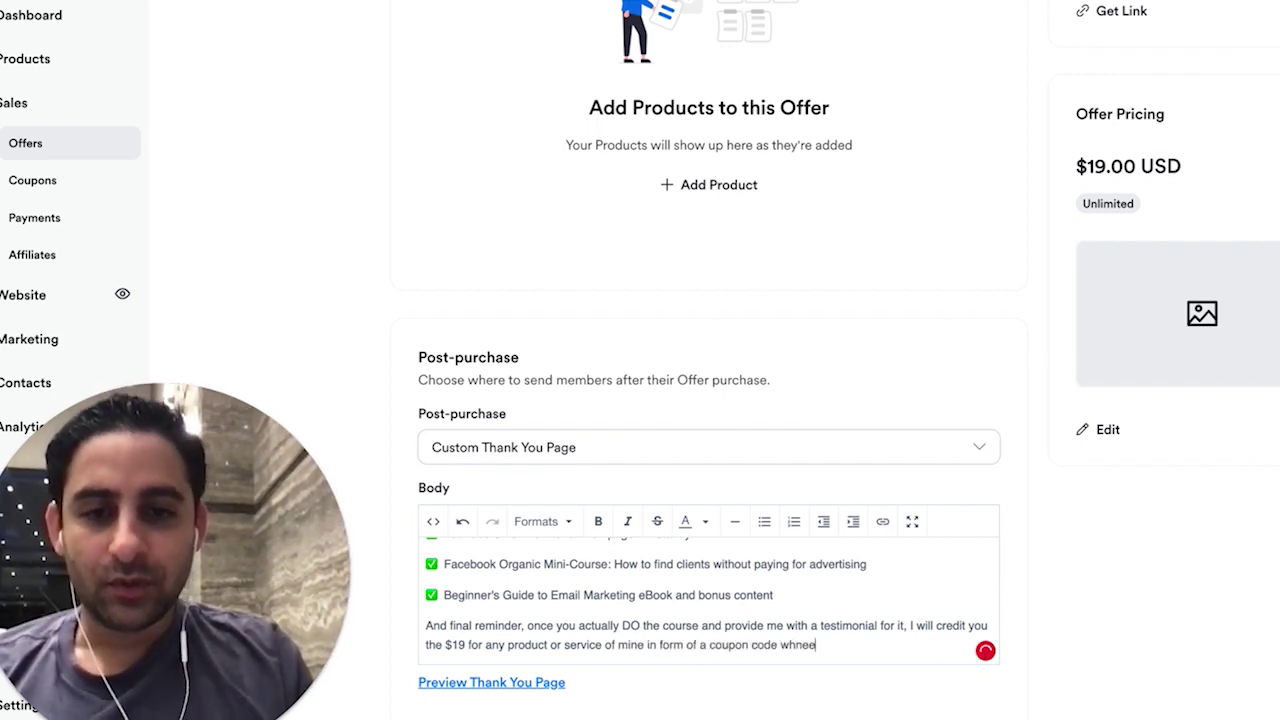
text(ver you are ready )
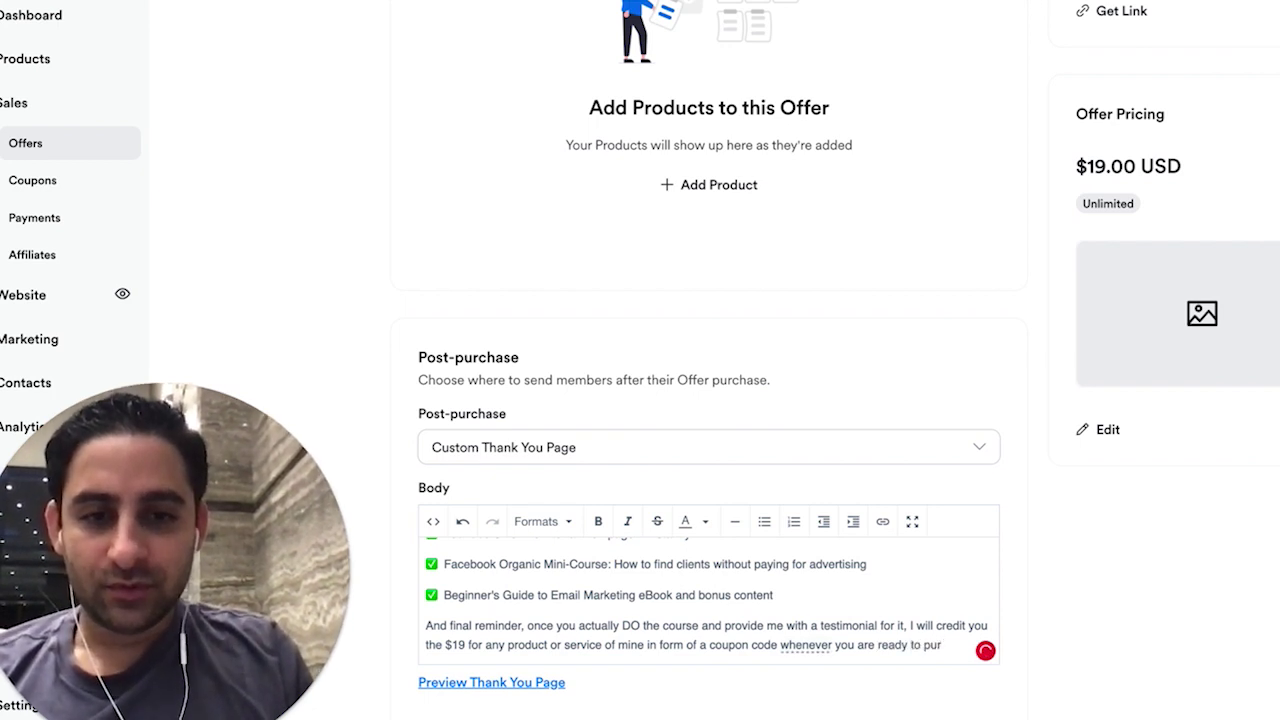
text(to purchase any of my other products or services.)
key(Return)
text(Thanks fo)
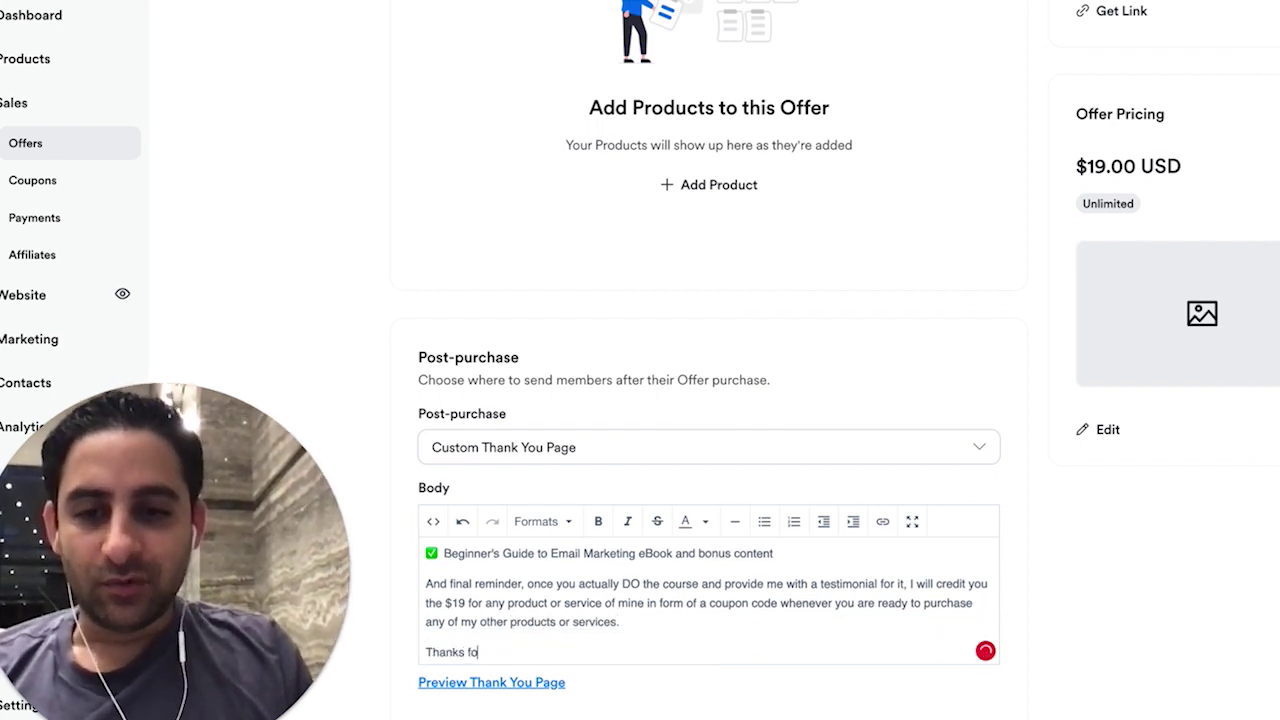
text(r being a beta tes)
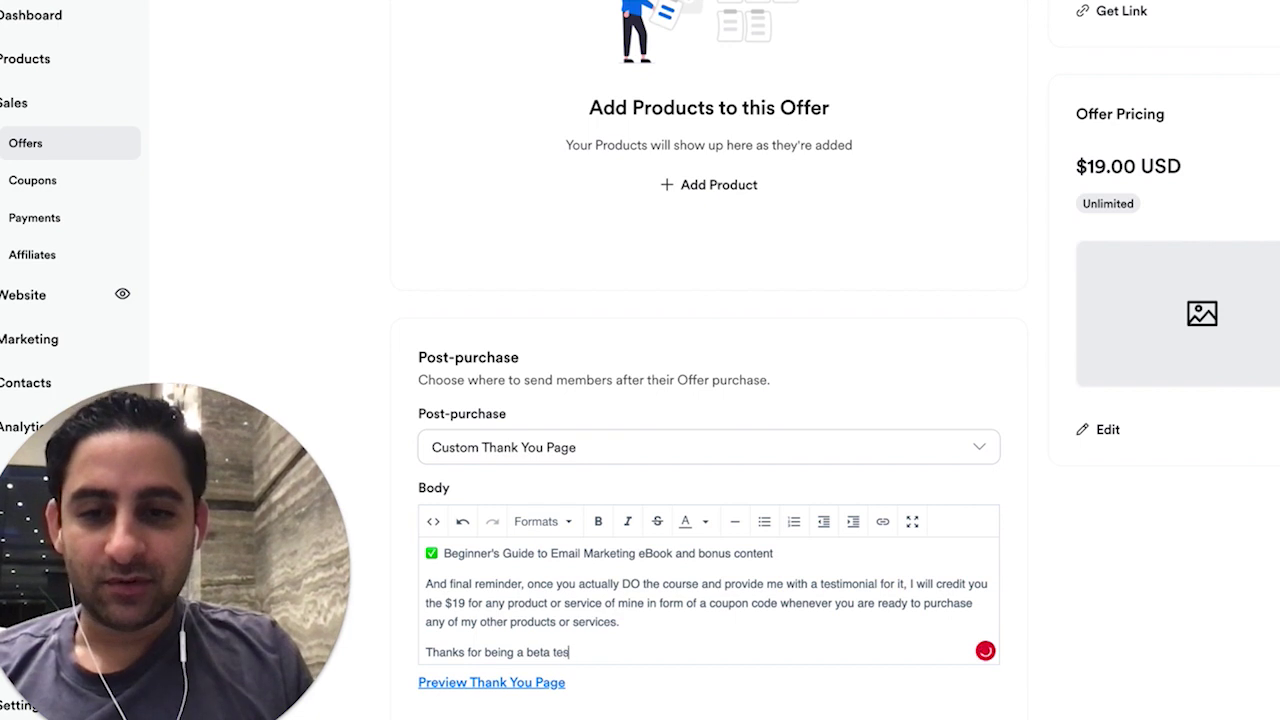
text(ter - I greatly app)
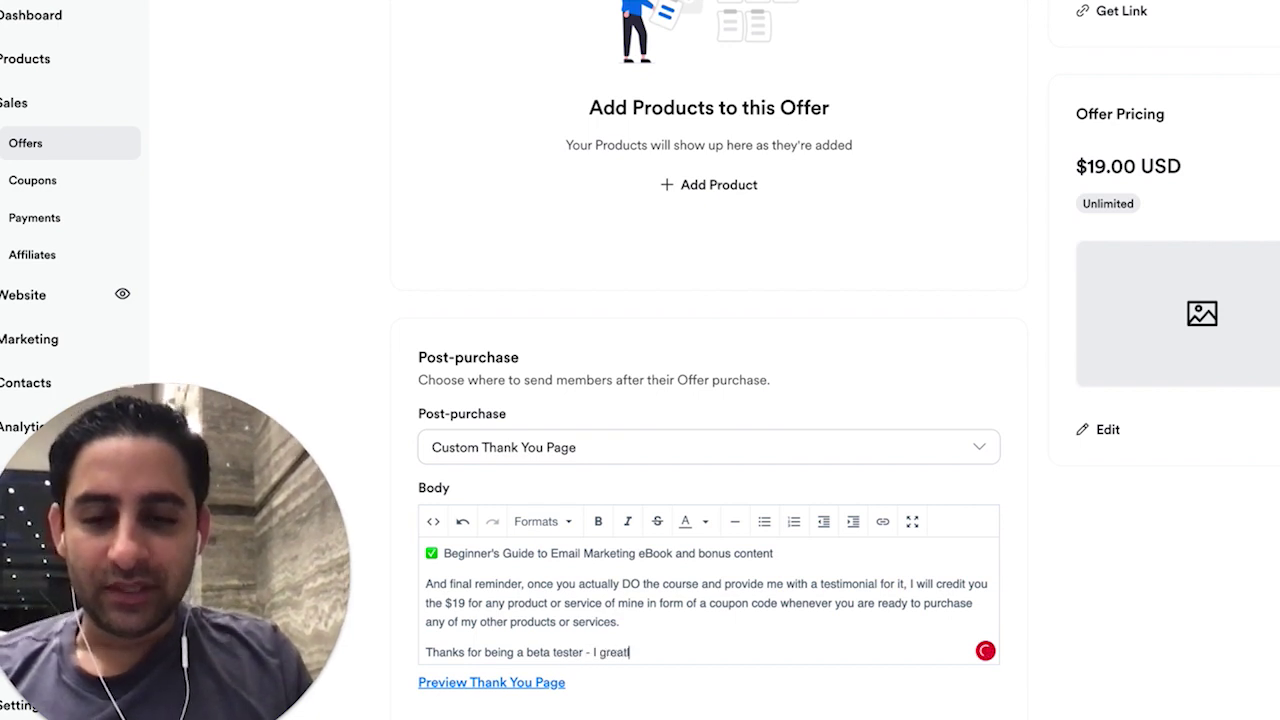
text(reciate it!)
key(Return)
text(E)
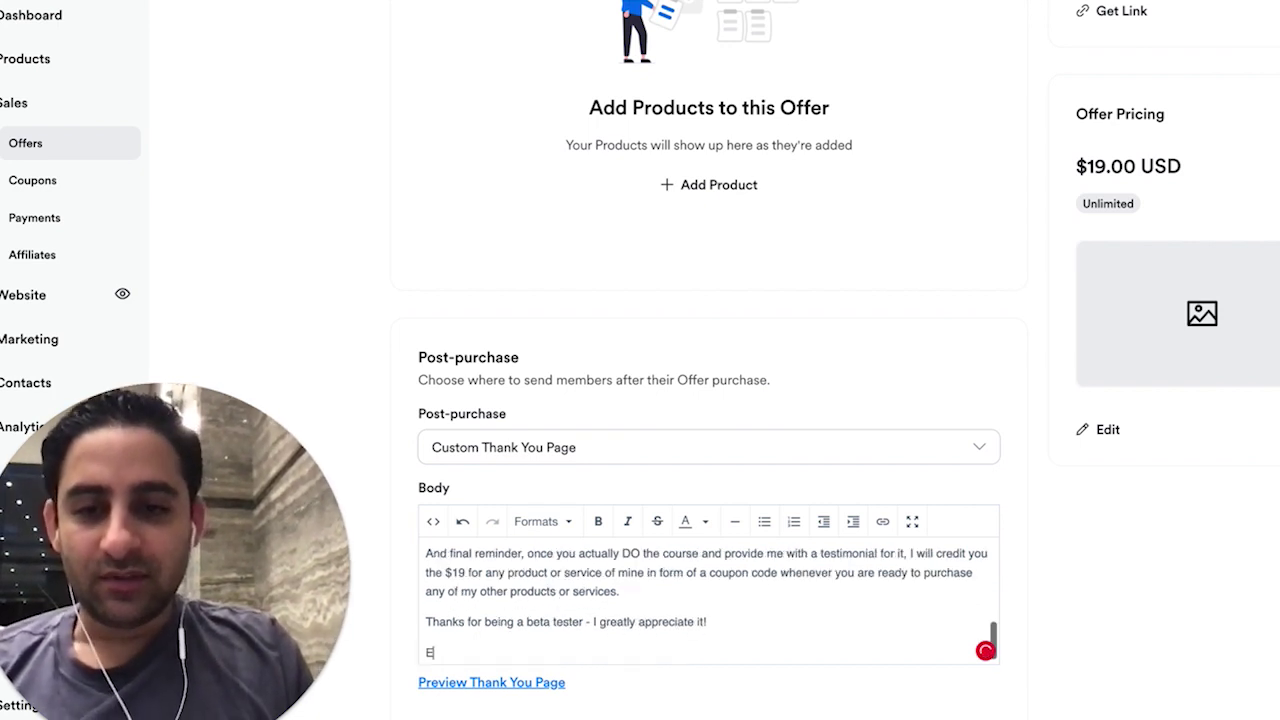
text(ran Bucai)
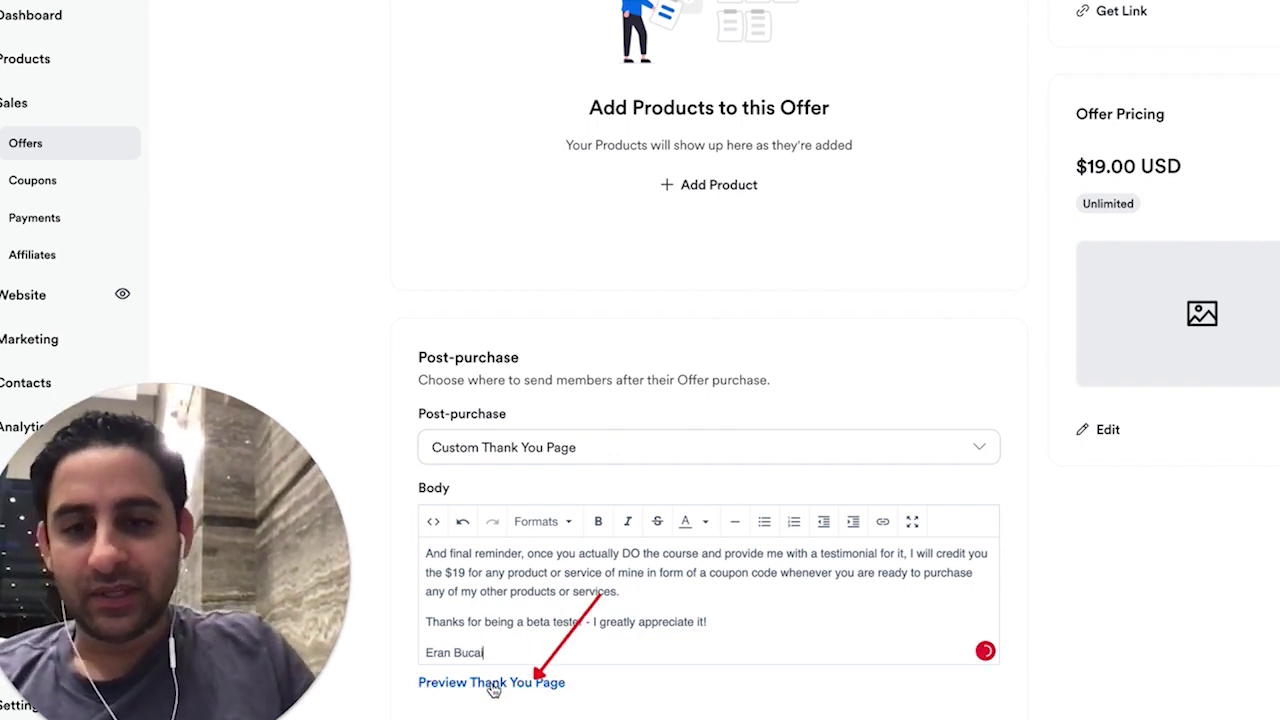
- Preview the thank-you page, then save the offer
click(493, 686)
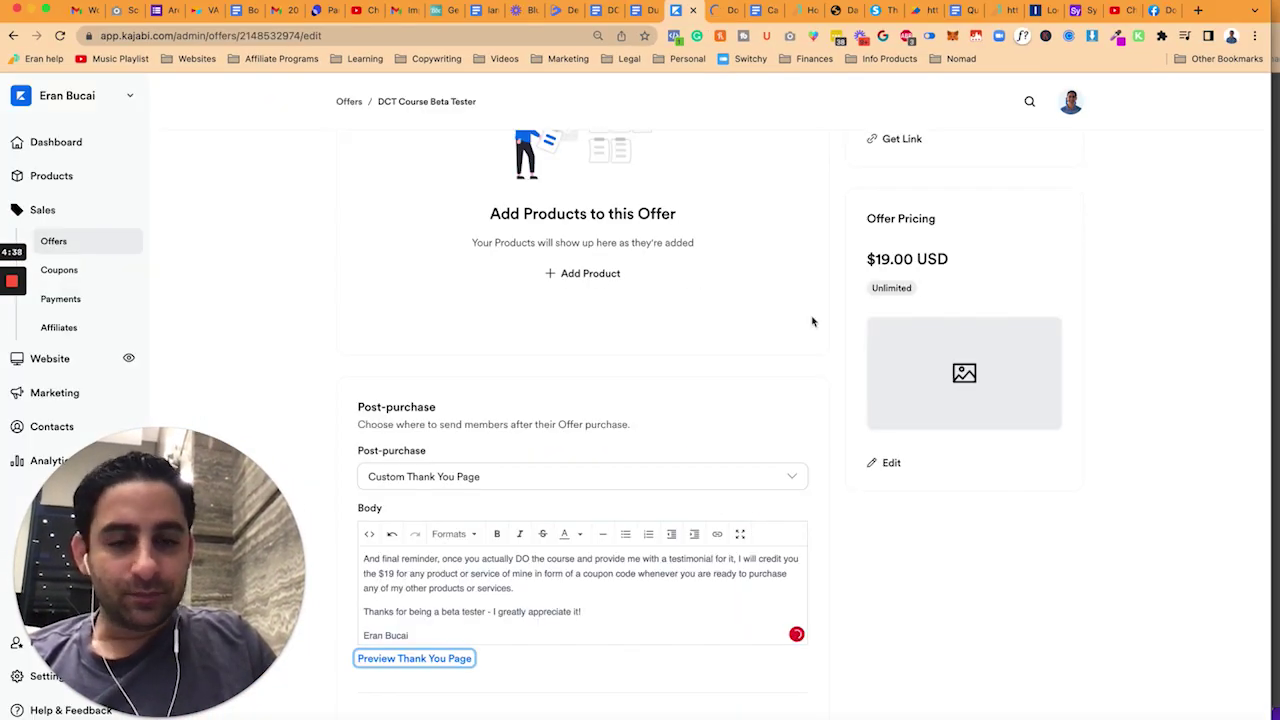
scroll(812, 321, down, 3)
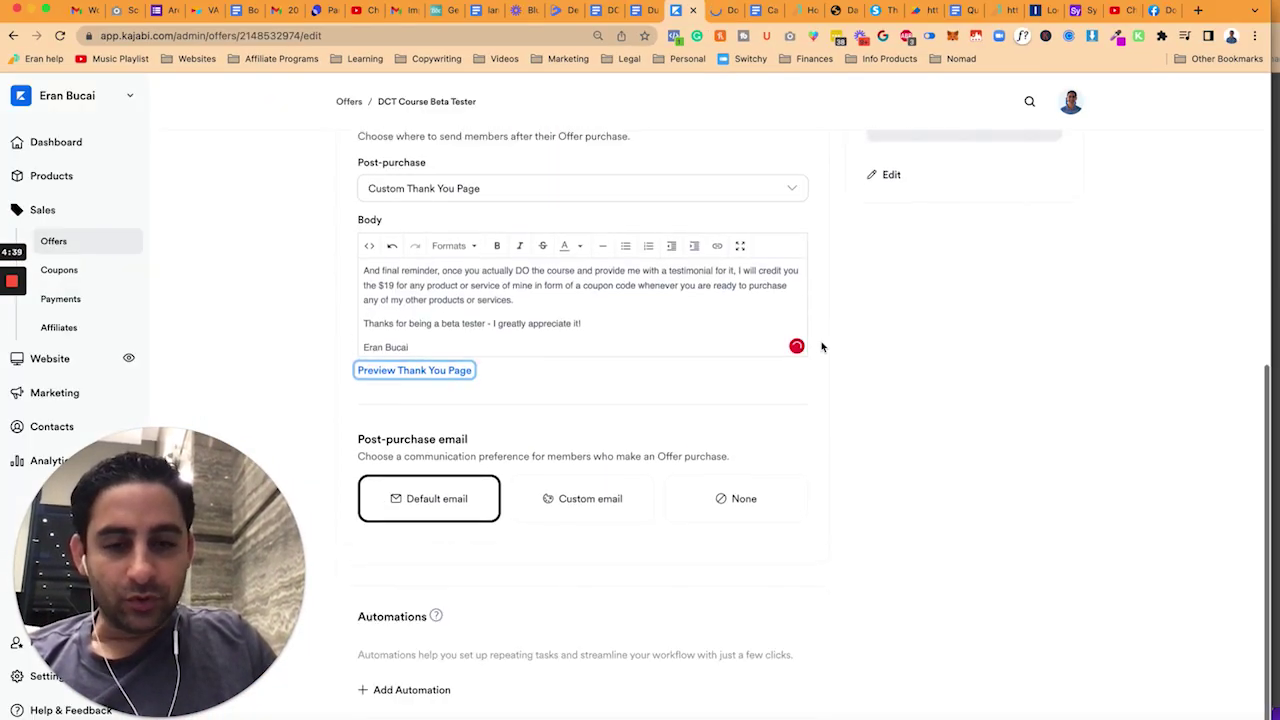
scroll(822, 346, up, 1)
scroll(822, 346, up, 5)
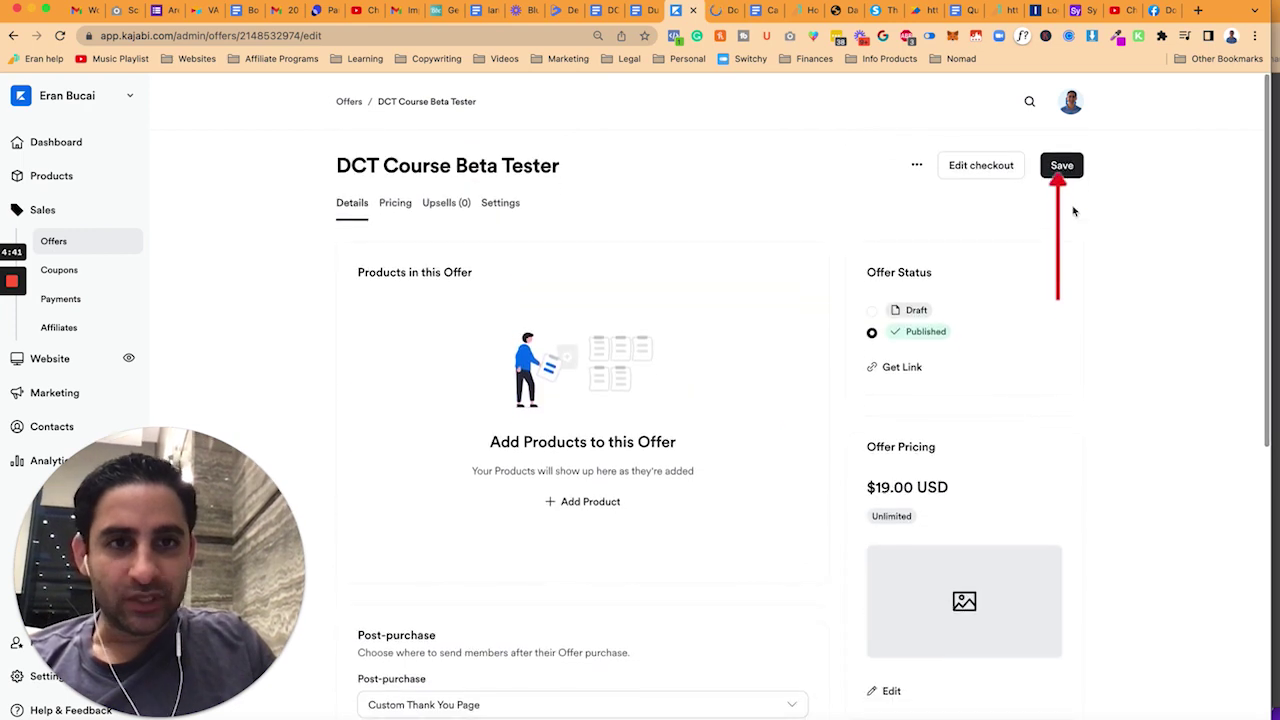
click(1062, 166)
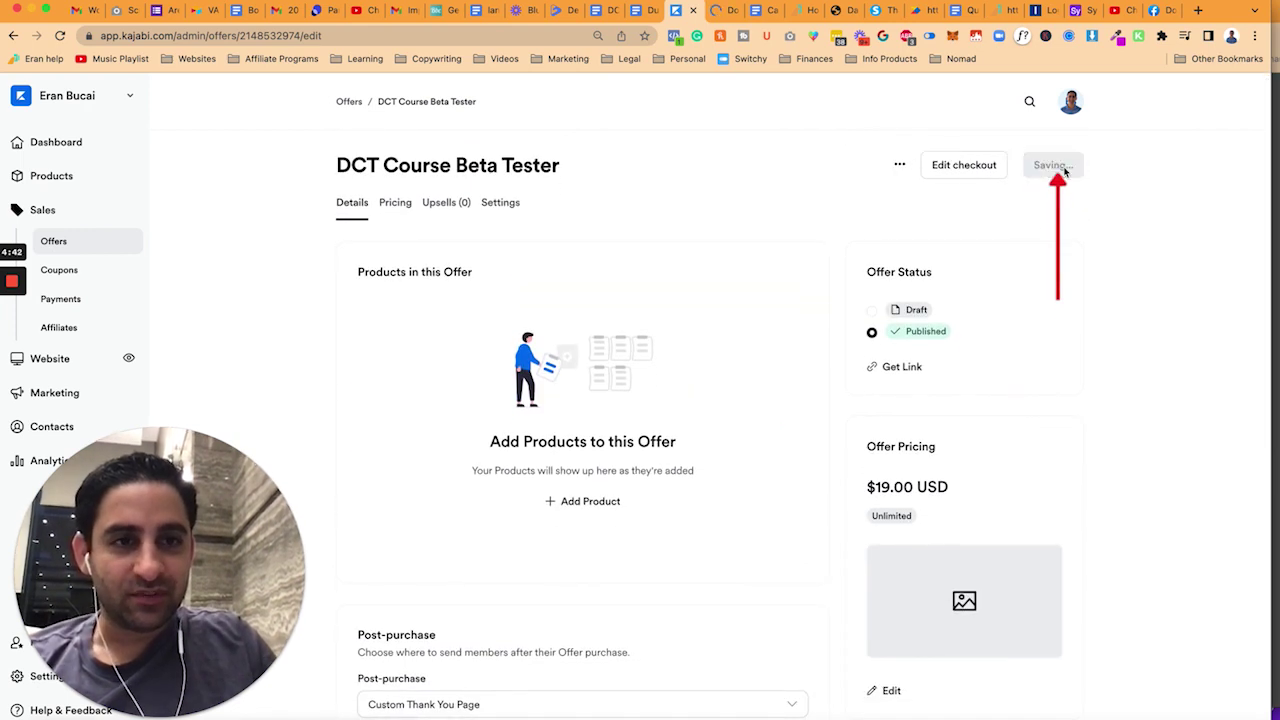
- Reload the live thank-you page to check the new message, then return to the offer editor
click(725, 12)
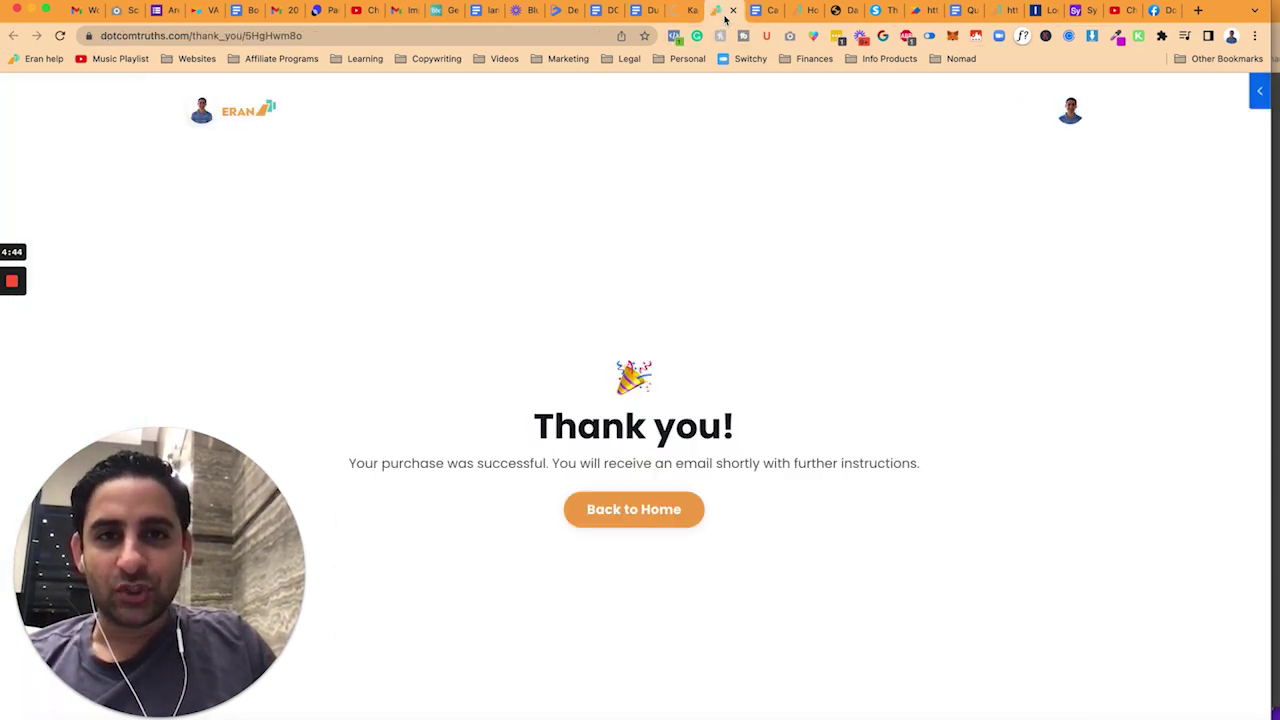
click(59, 37)
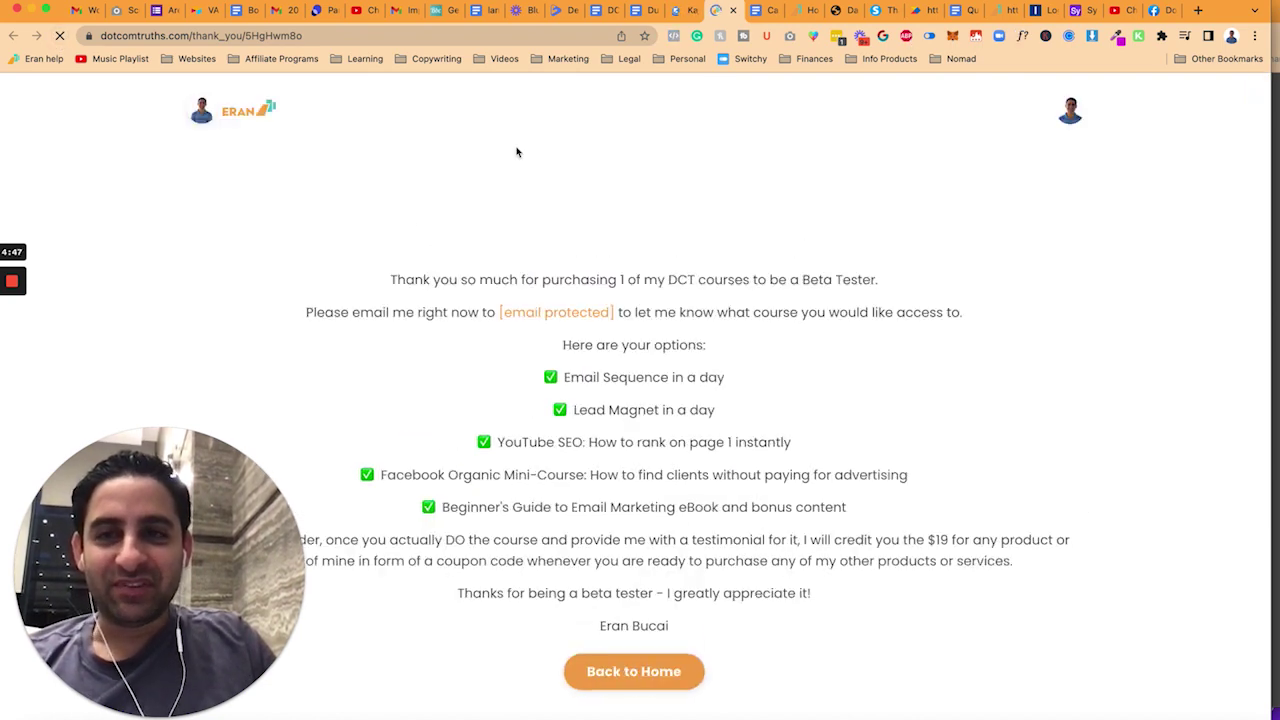
scroll(600, 263, down, 4)
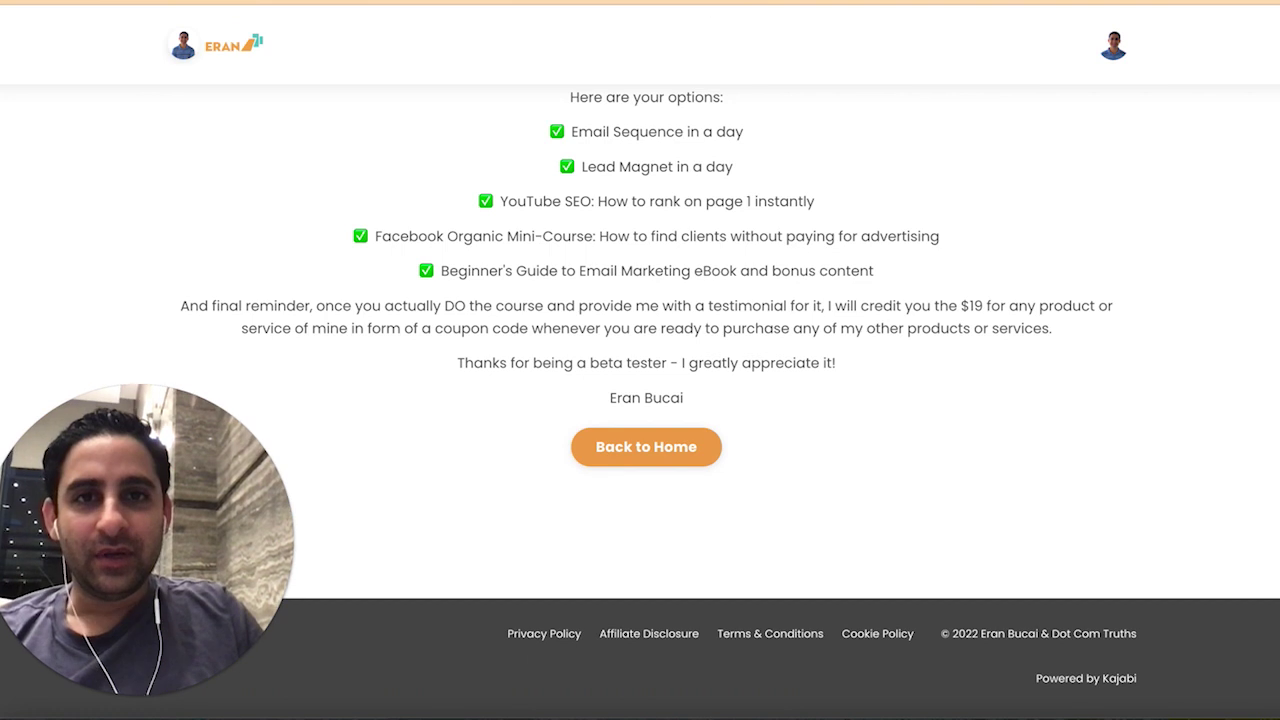
click(680, 6)
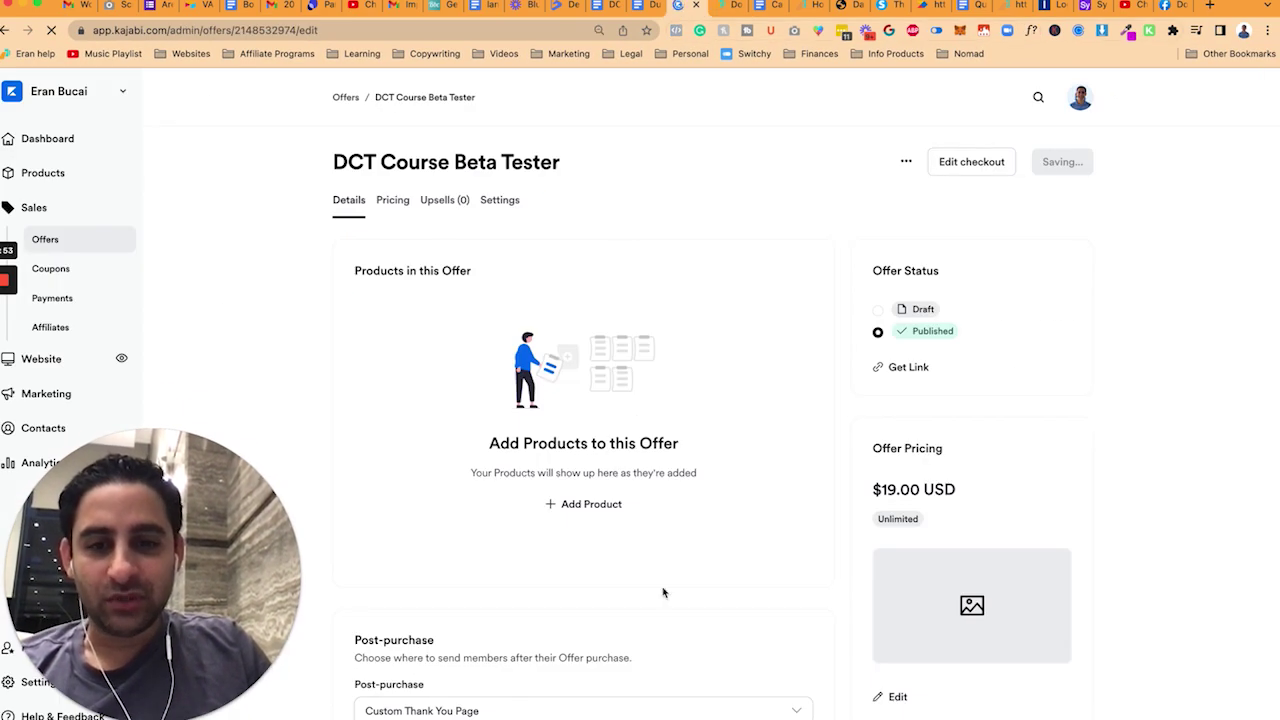
scroll(663, 590, down, 5)
scroll(662, 588, down, 2)
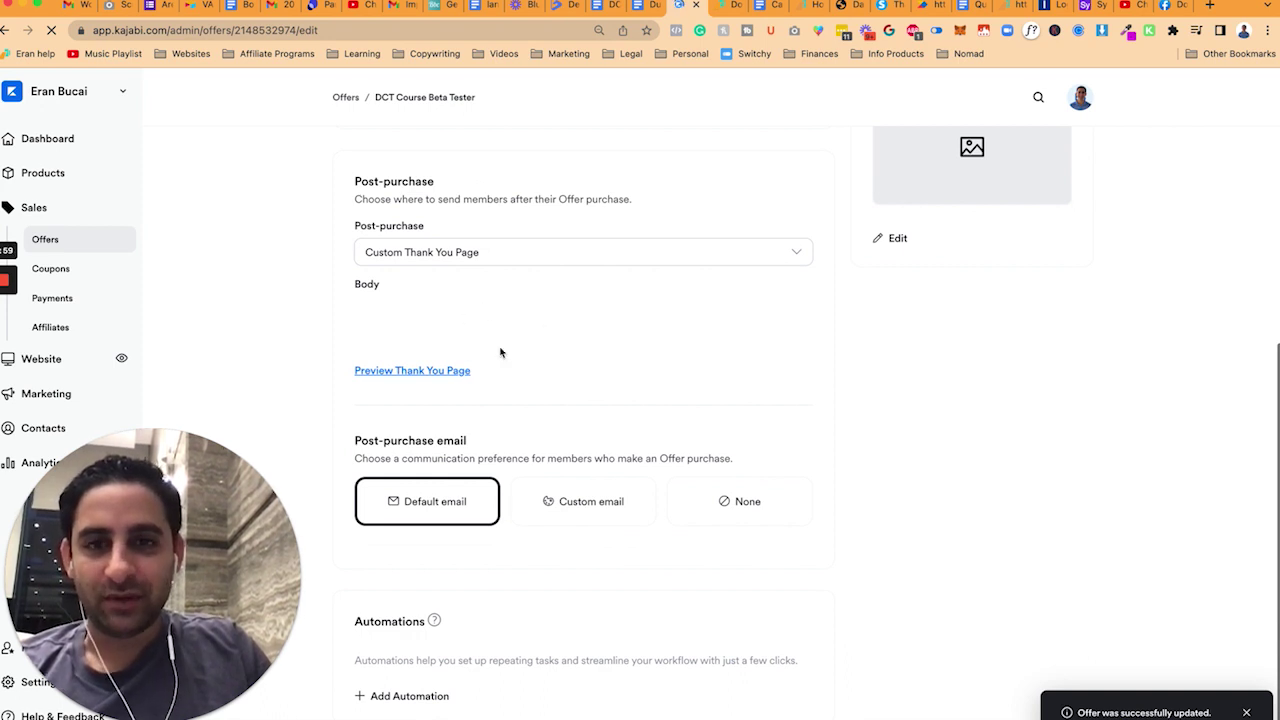
- Set the post-purchase email to None and select all of the thank-you body text
scroll(531, 486, down, 1)
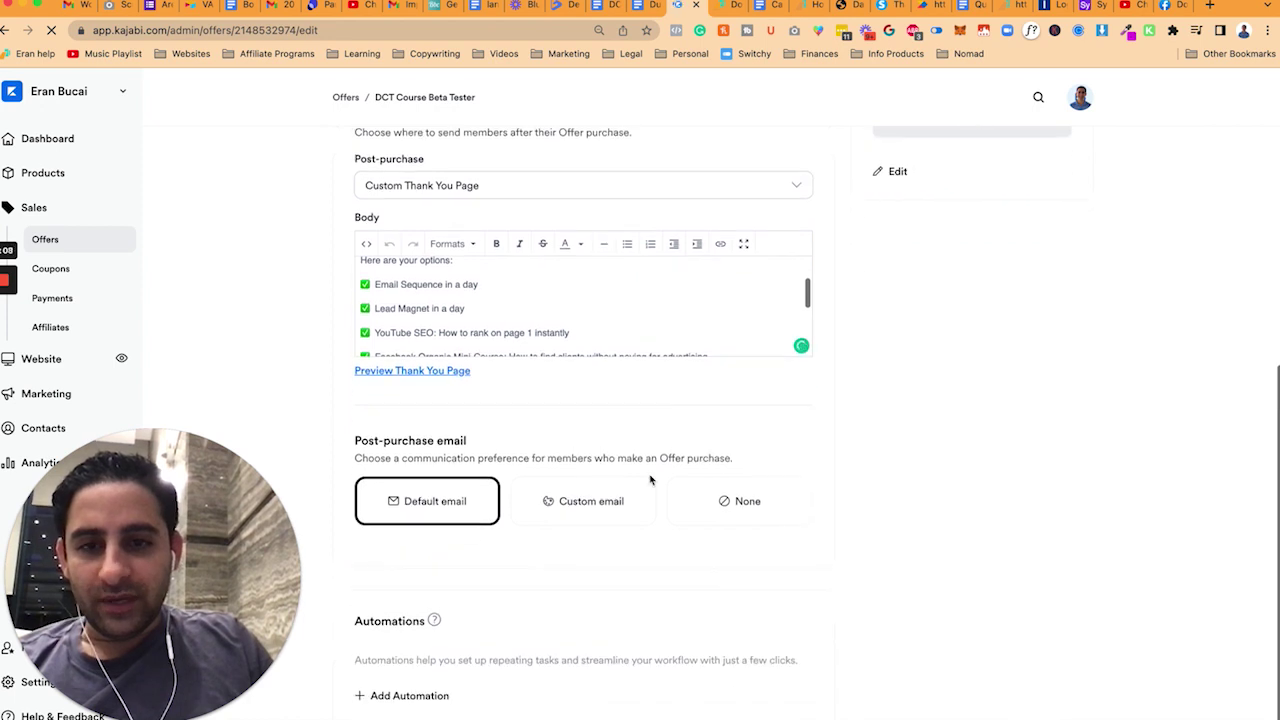
click(730, 507)
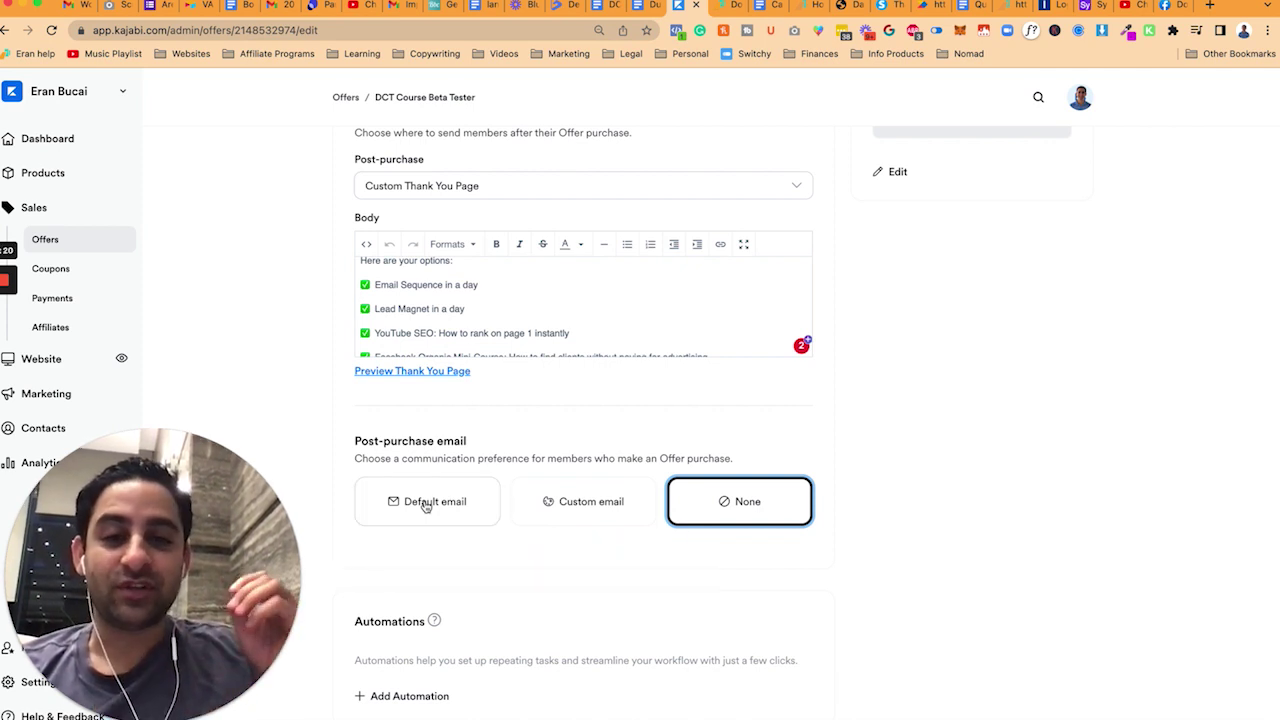
click(526, 319)
key(super+a)
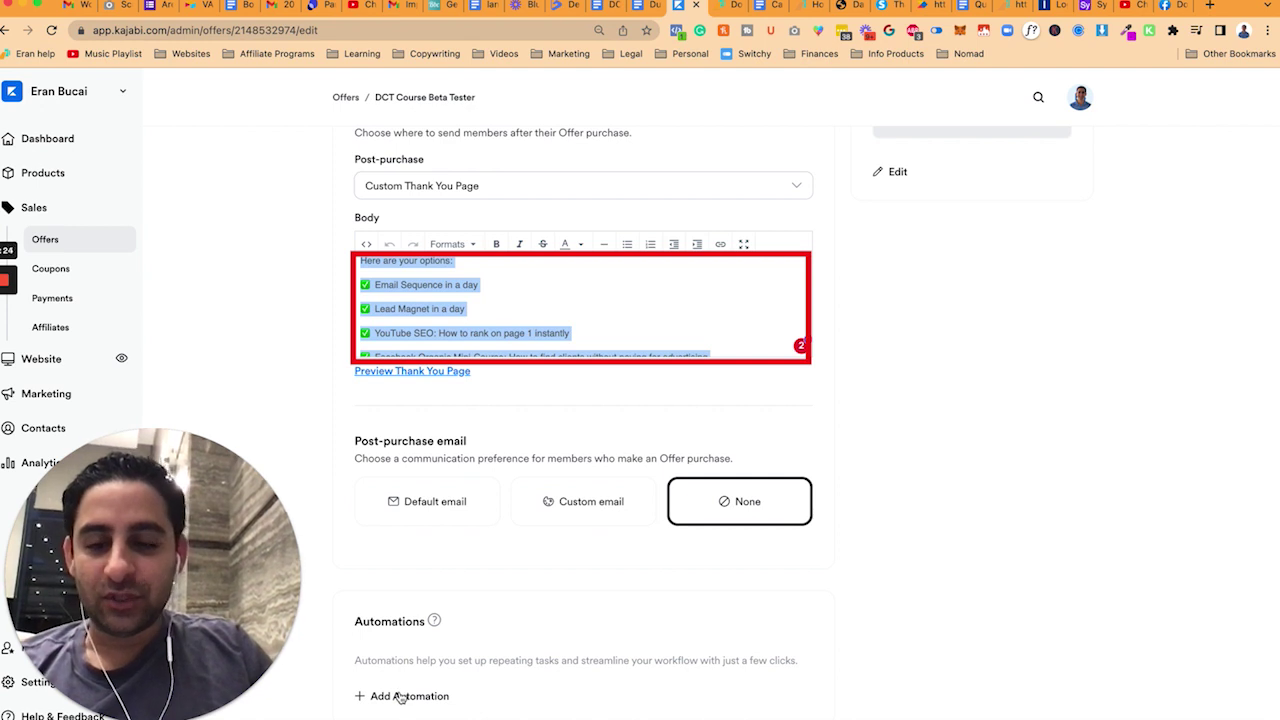
- Add a purchase automation with the 'Send an email' action and select its default body
click(407, 695)
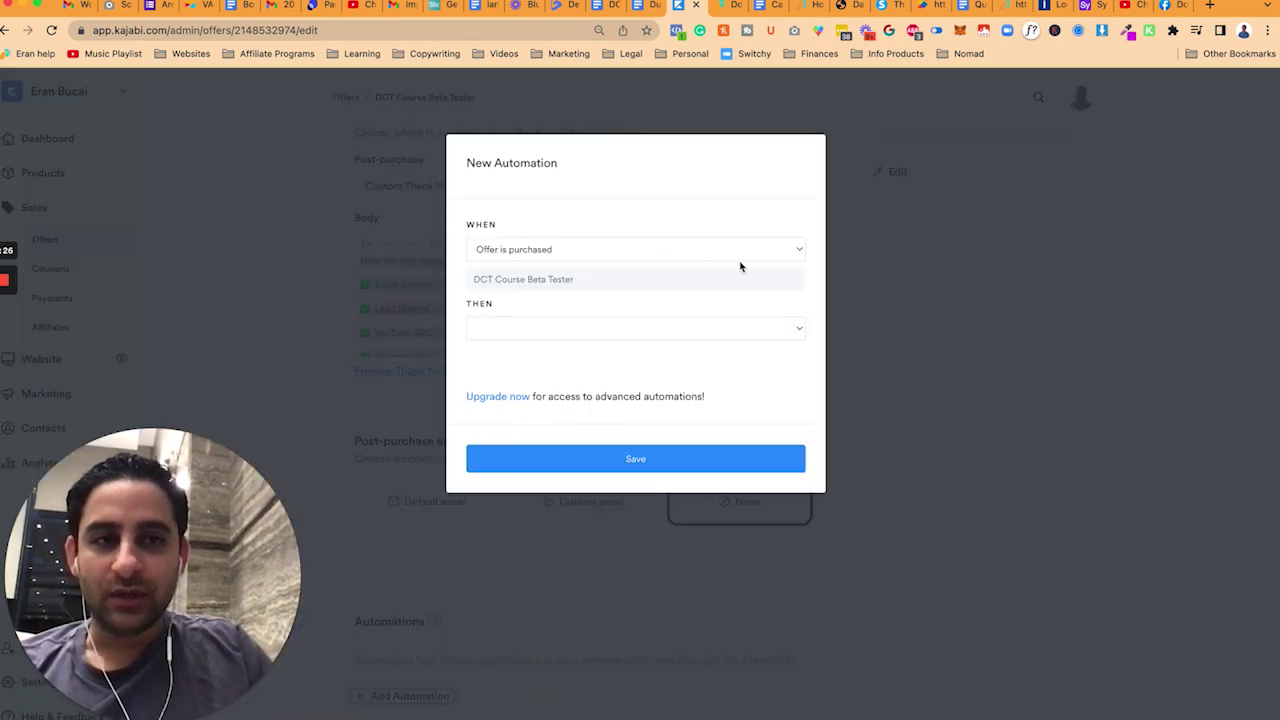
click(621, 331)
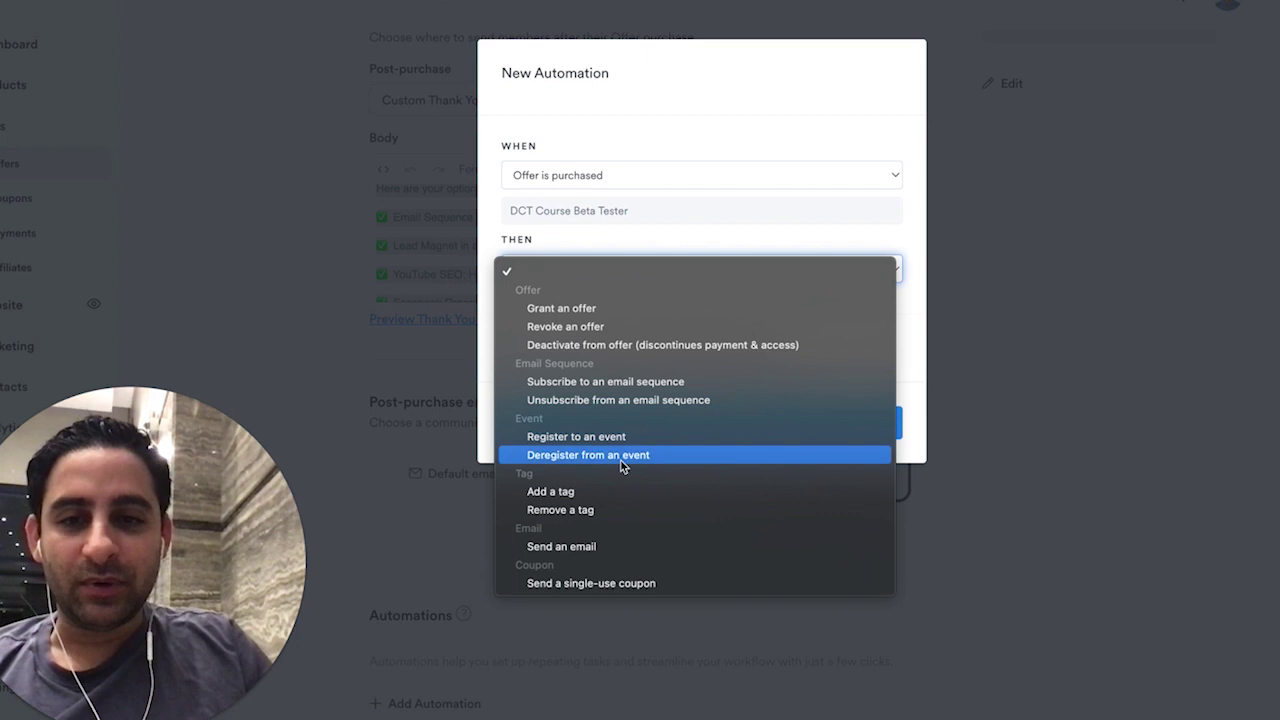
click(588, 547)
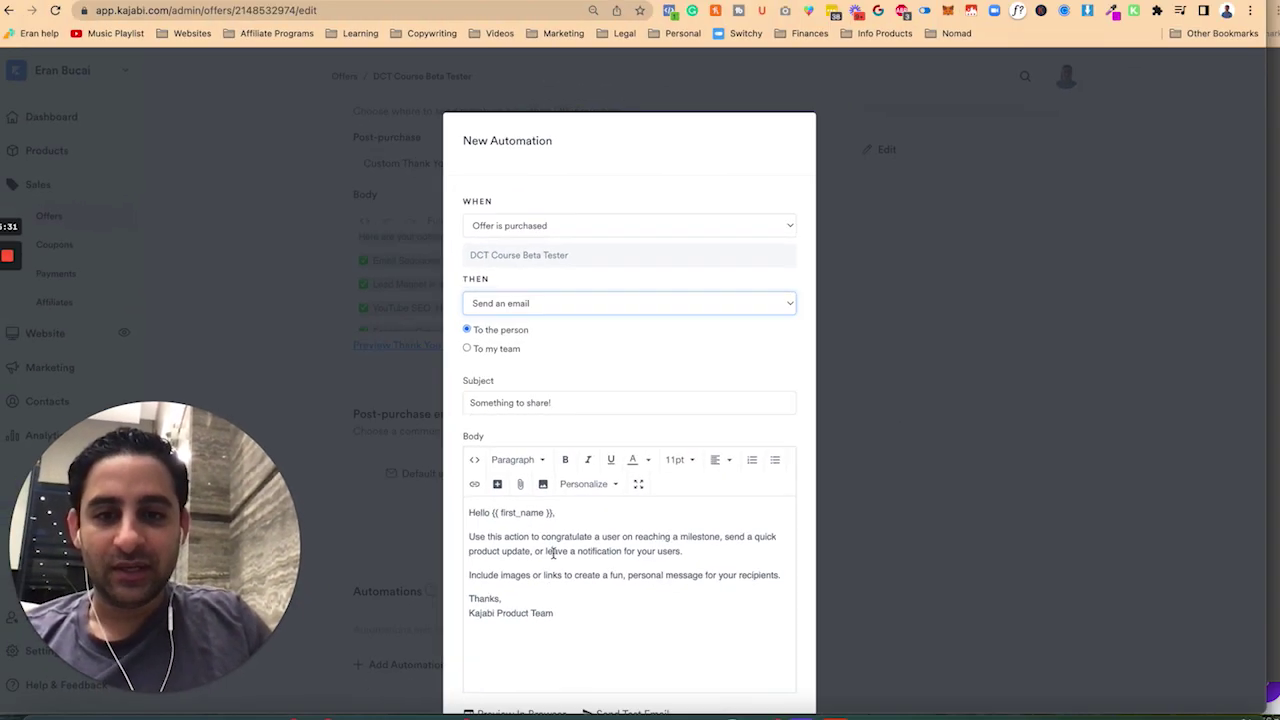
key(super+a)
- Paste the thank-you message as the email body, open with 'Hey' plus First Name, and ask buyers to reply to this email
key(super+v)
scroll(575, 520, up, 5)
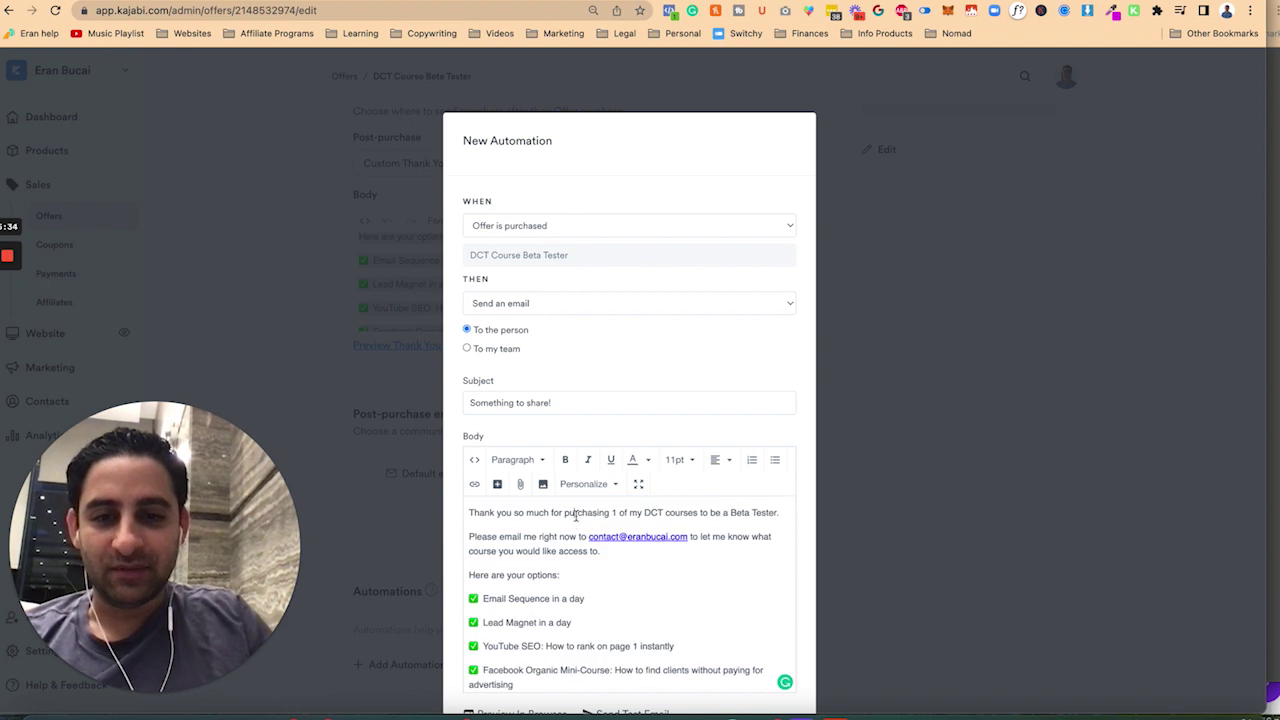
text(Hey)
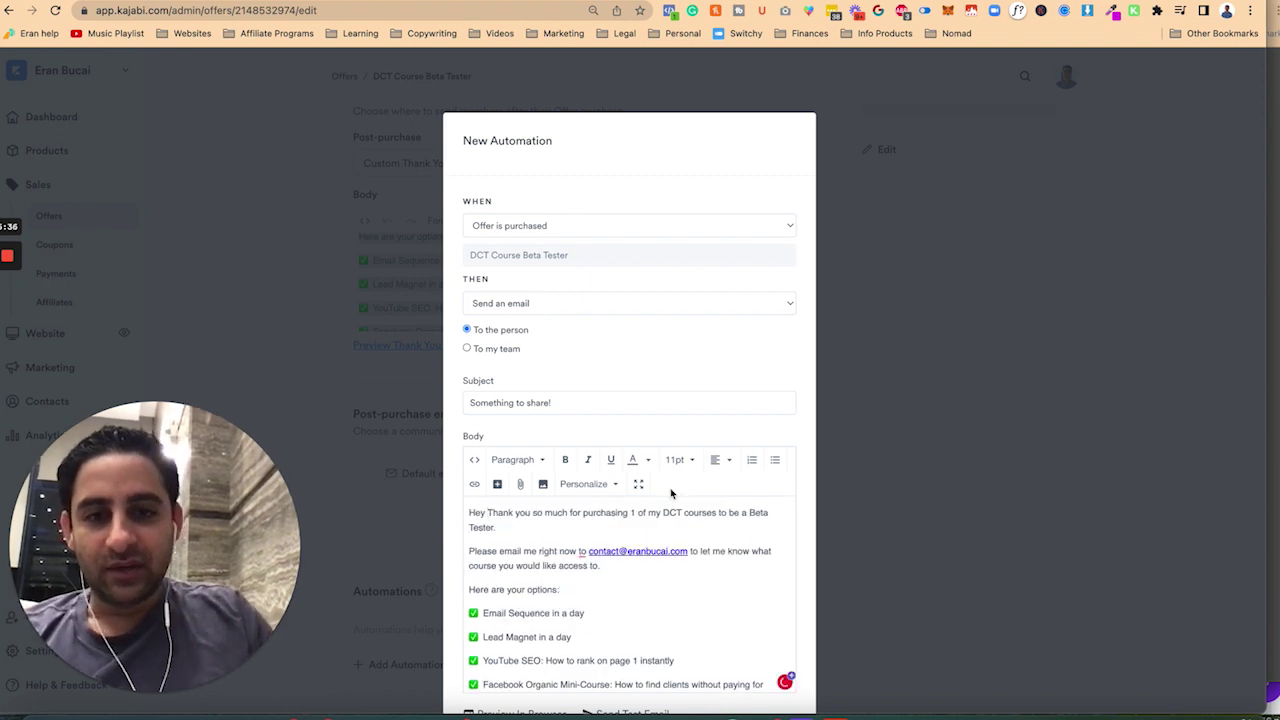
click(596, 486)
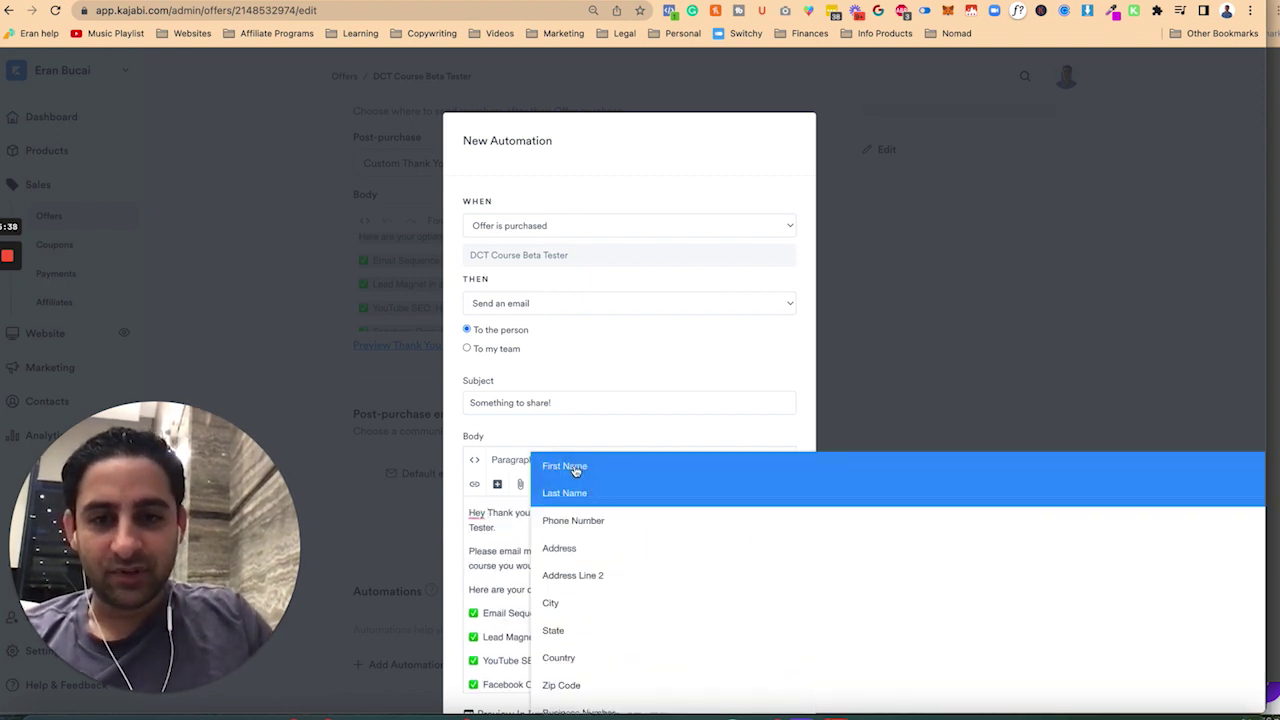
click(575, 467)
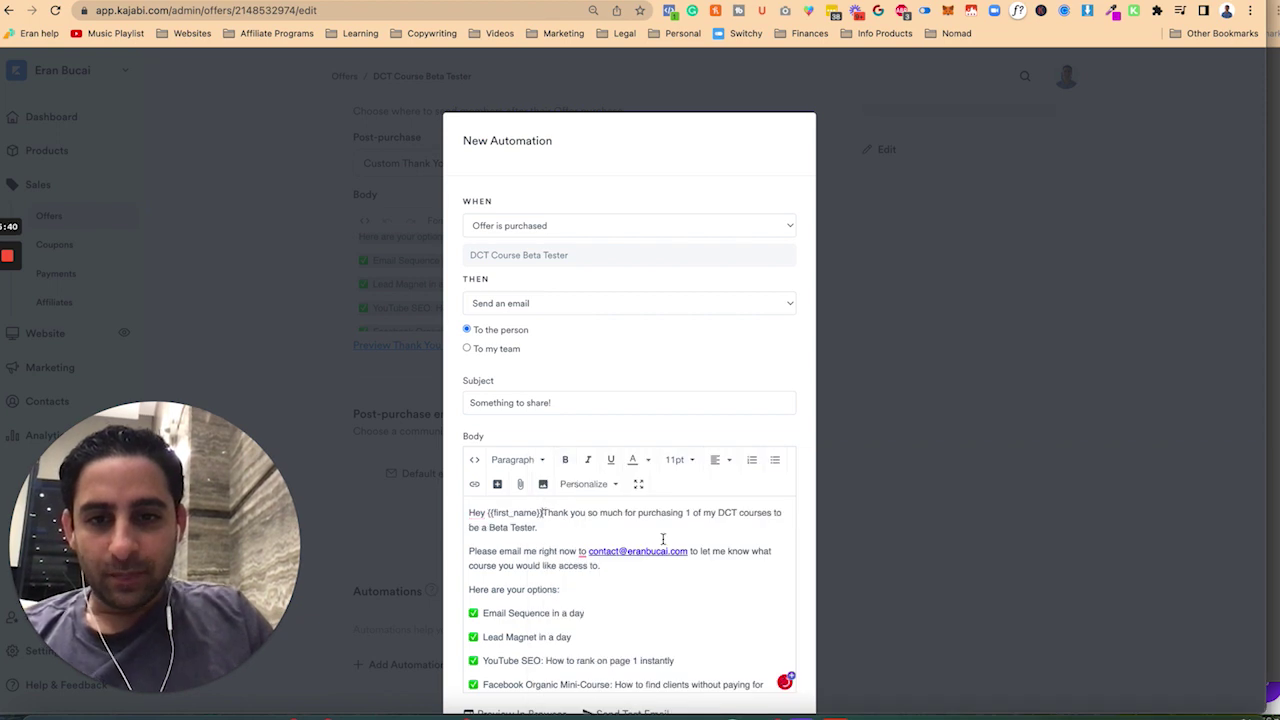
key(Return)
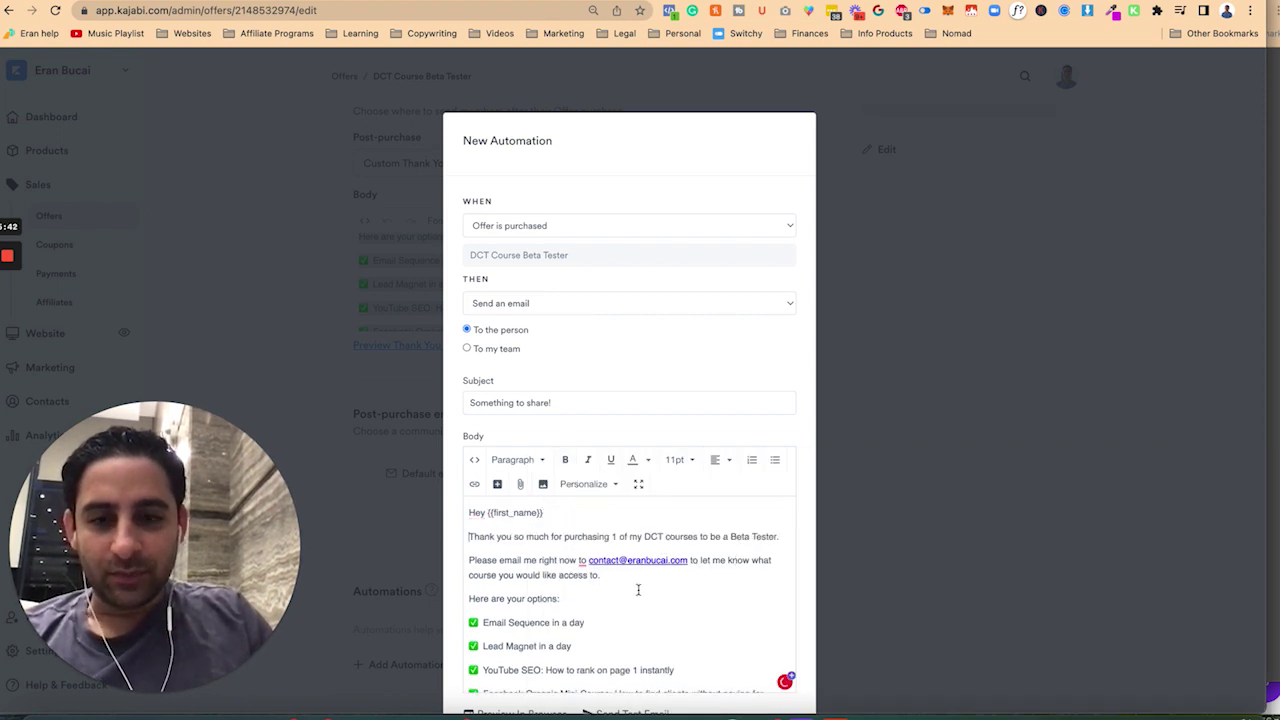
click(499, 560)
text(reply to this email)
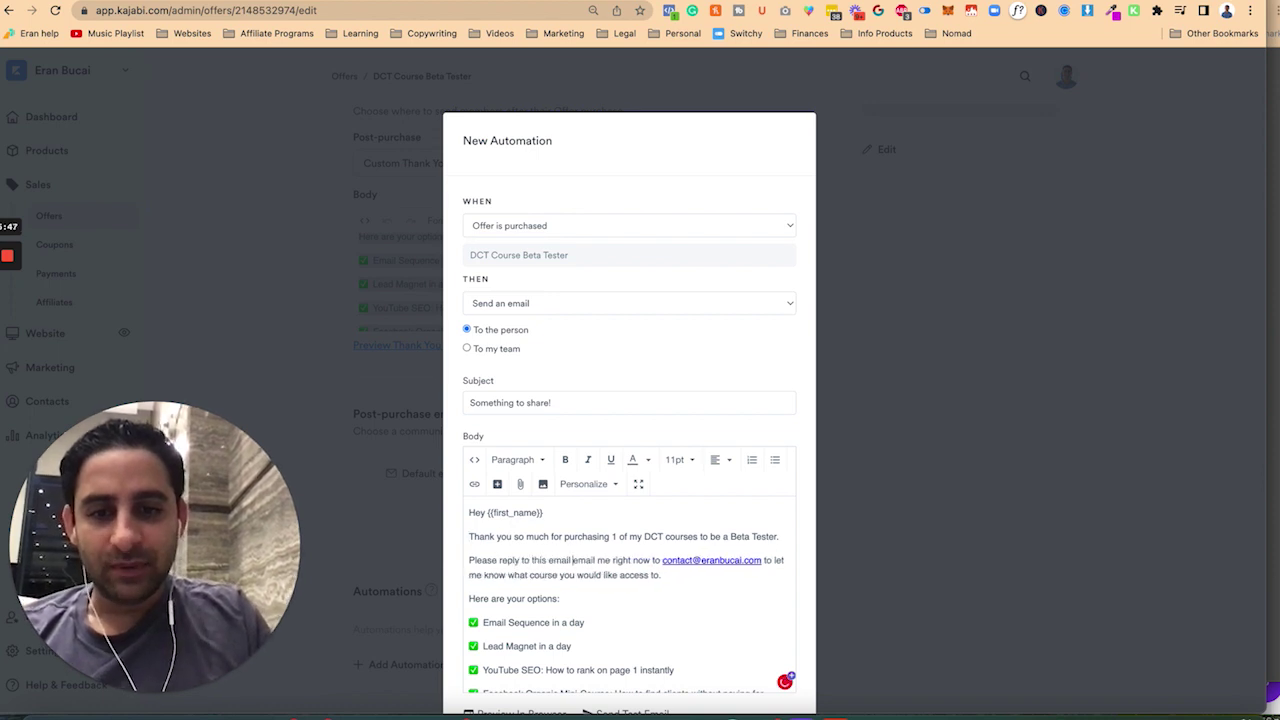
drag(572, 560, 736, 560)
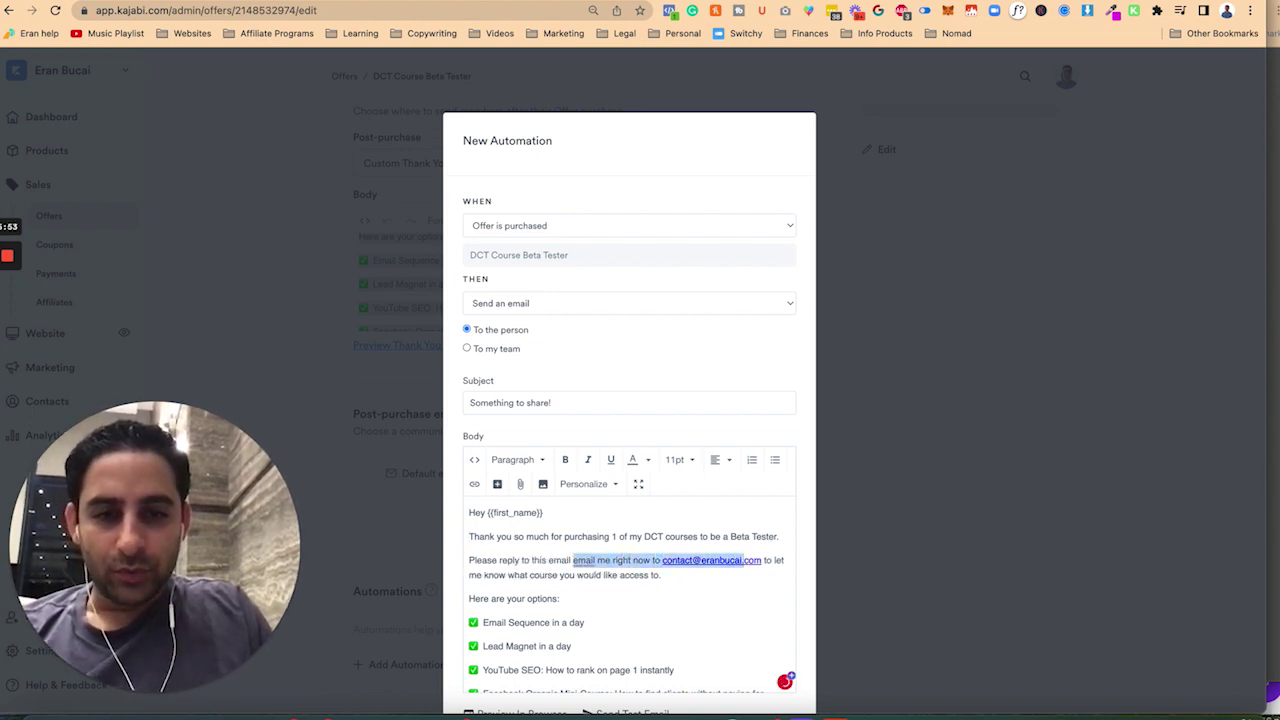
key(BackSpace)
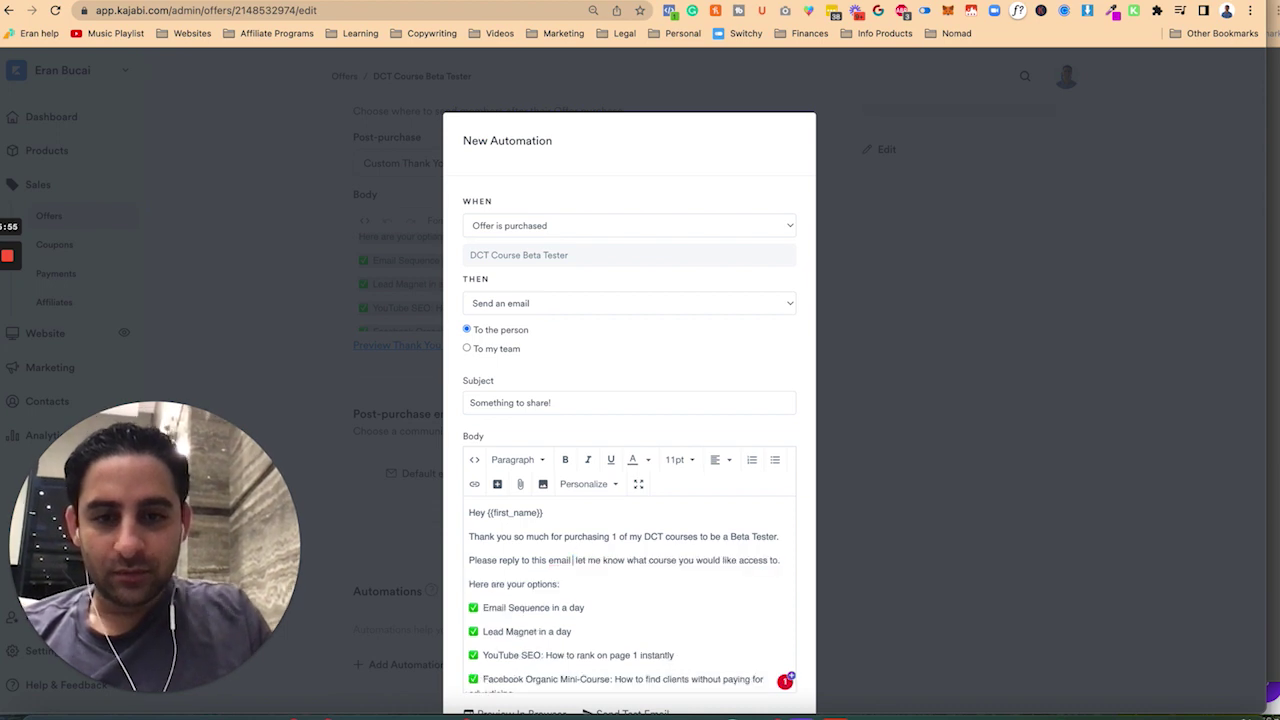
text(to)
- Set the email subject to 'Beta Tester 🎉', then save the automation and the offer
scroll(508, 573, down, 5)
scroll(500, 586, down, 3)
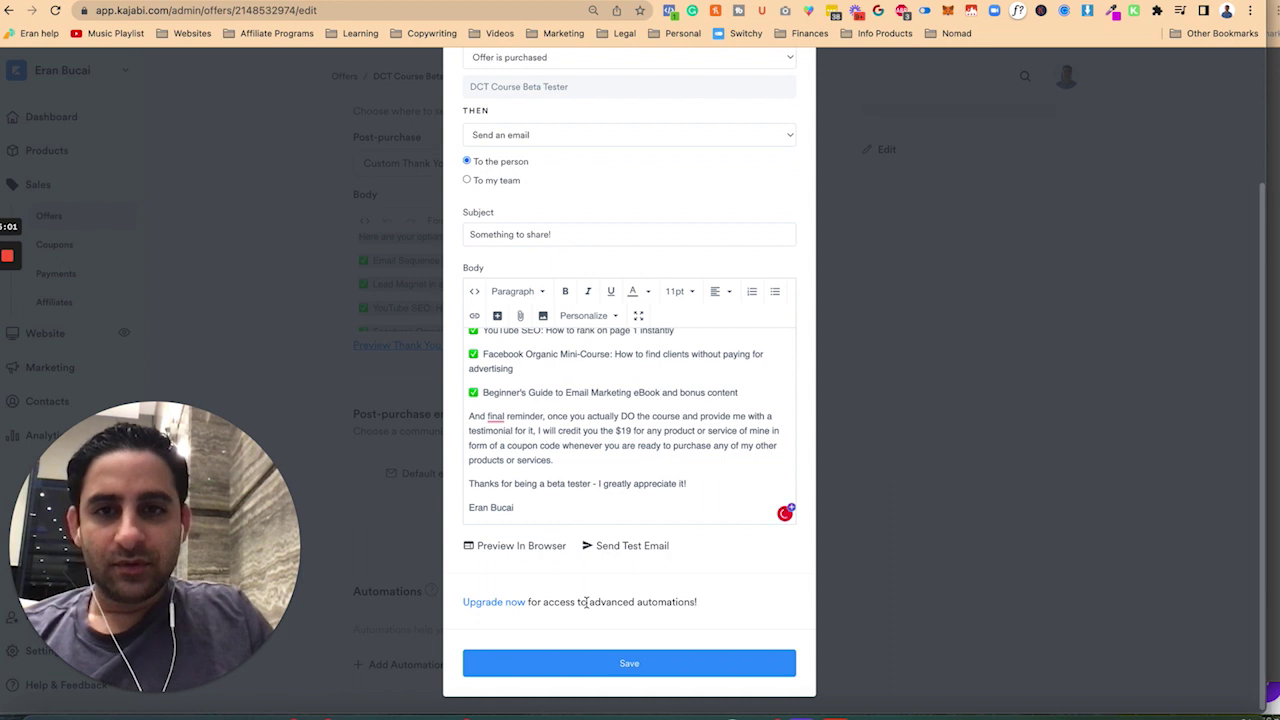
triple_click(564, 232)
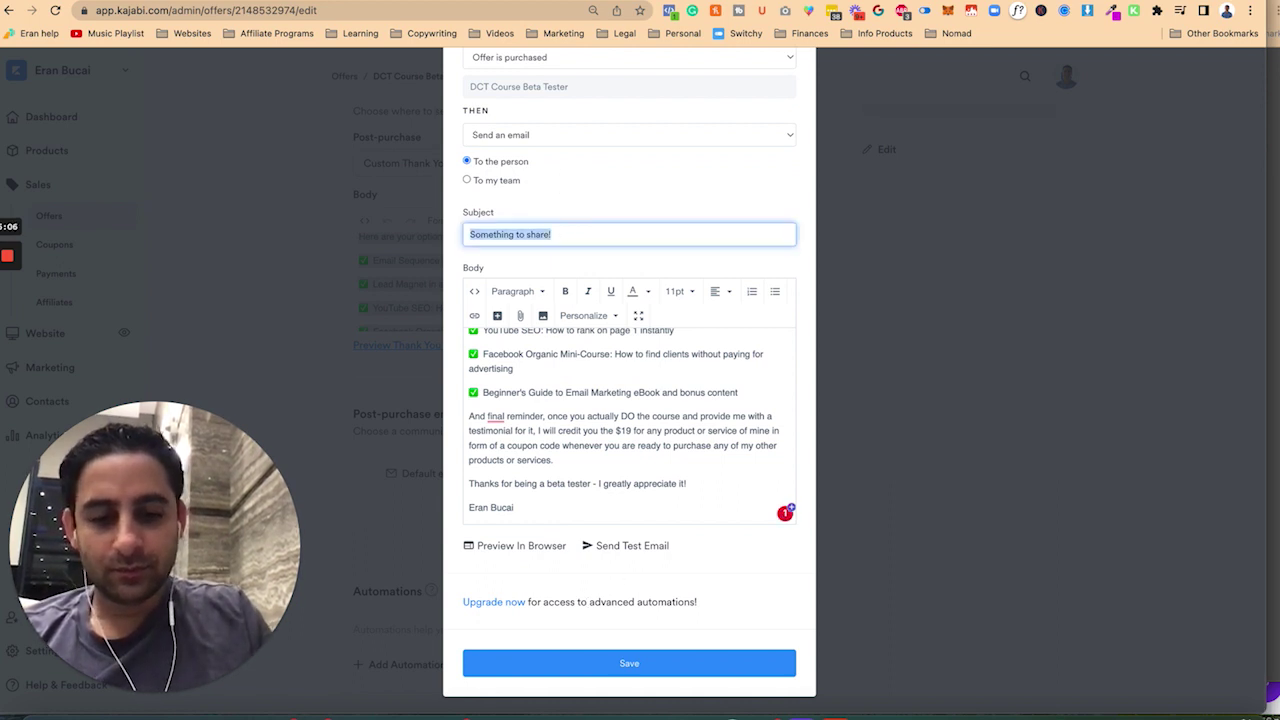
text(Beta Tester)
key(ctrl+super+space)
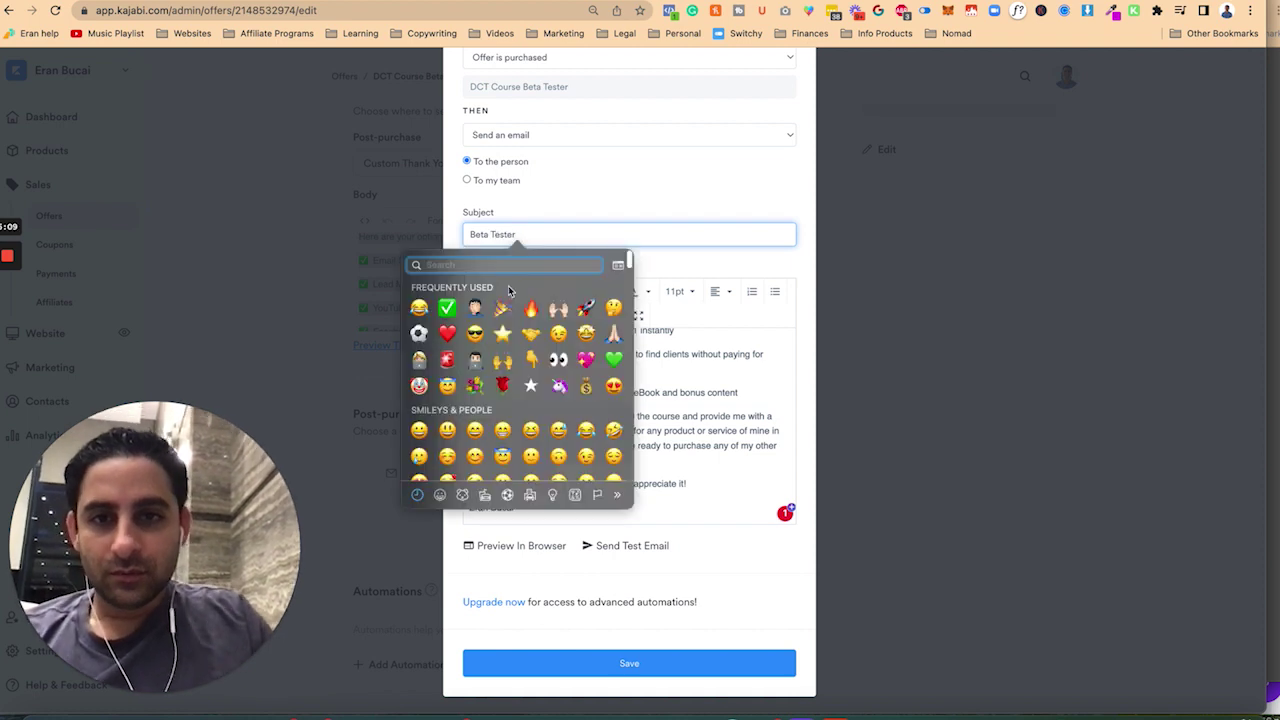
click(503, 309)
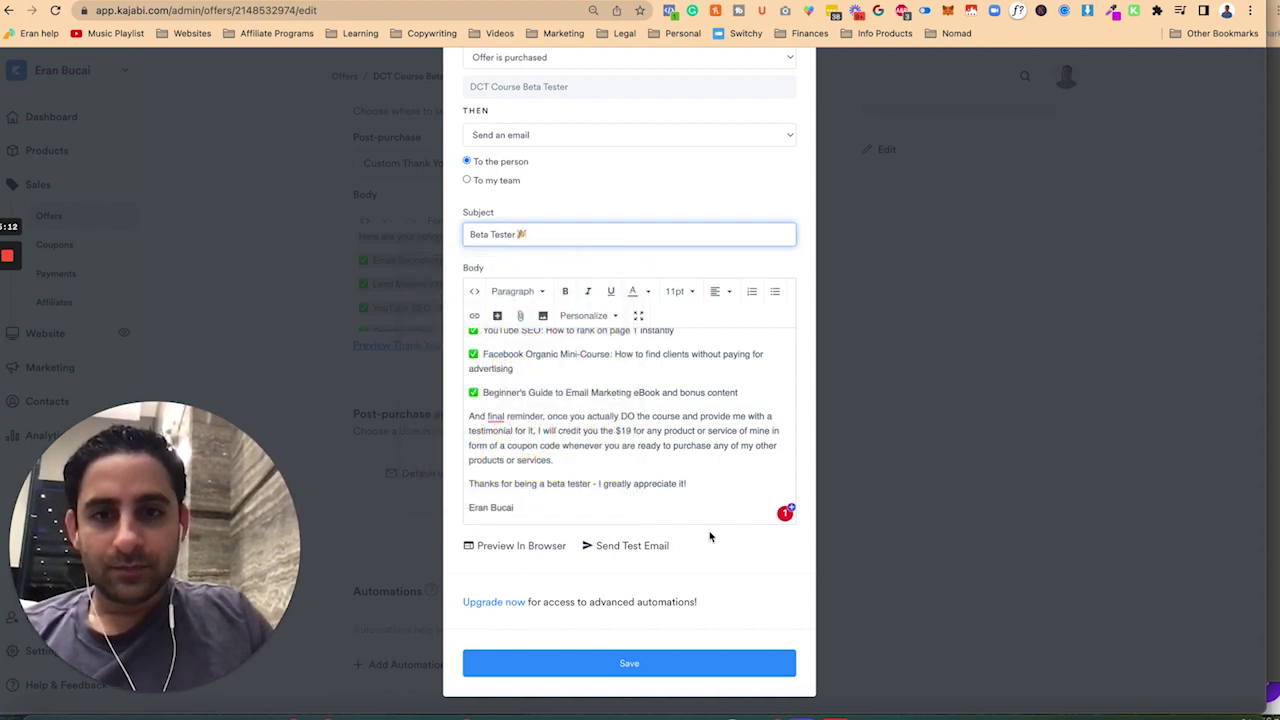
click(680, 663)
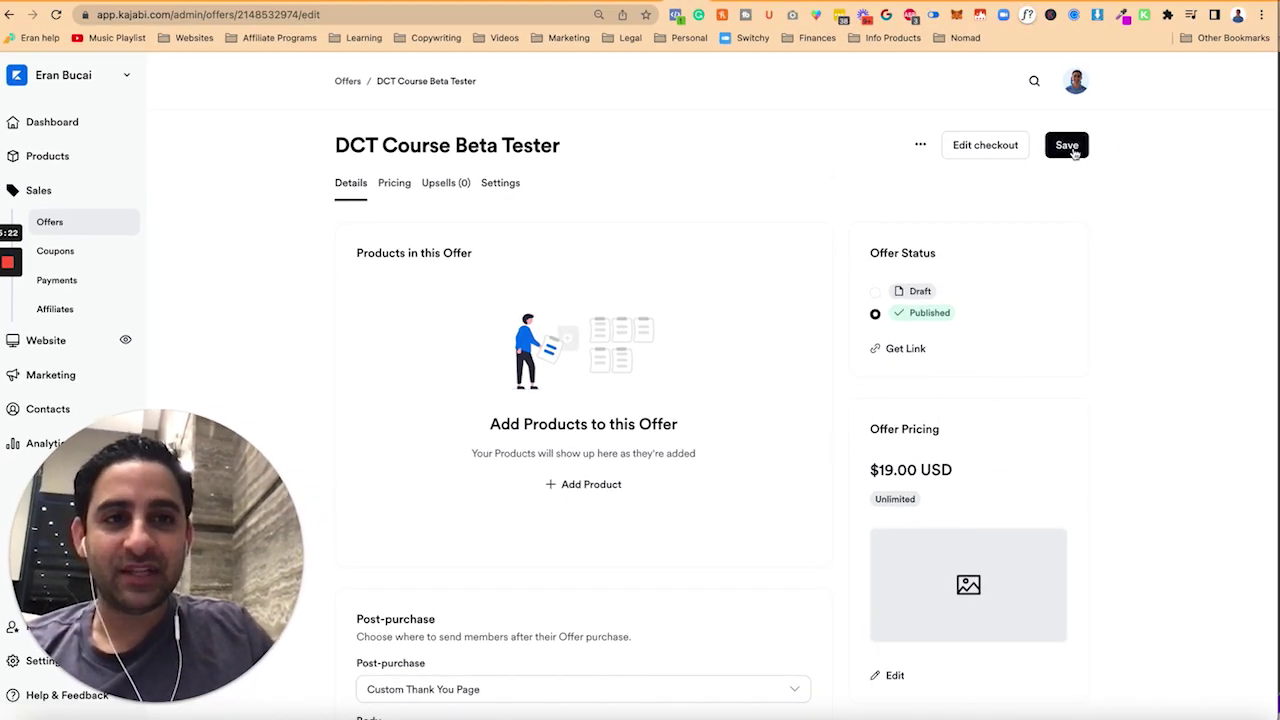
click(1072, 148)
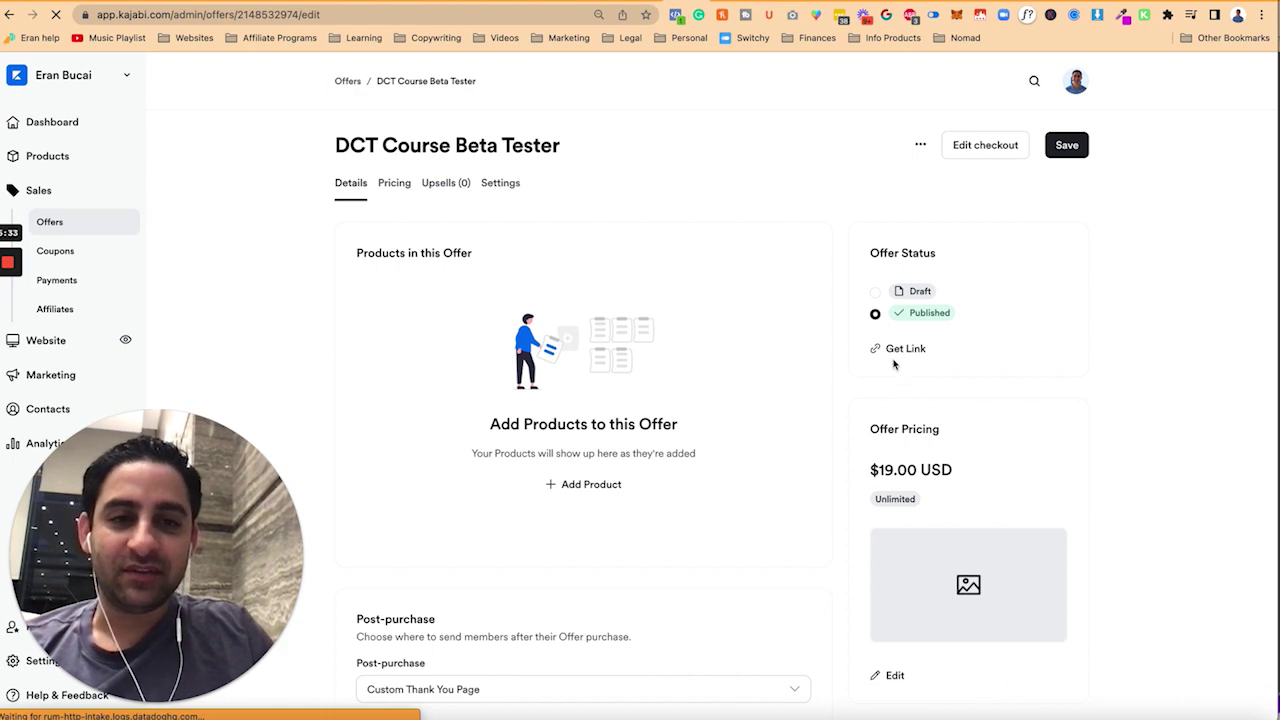
- In the checkout editor's Design settings, uncheck Enable banner
click(982, 148)
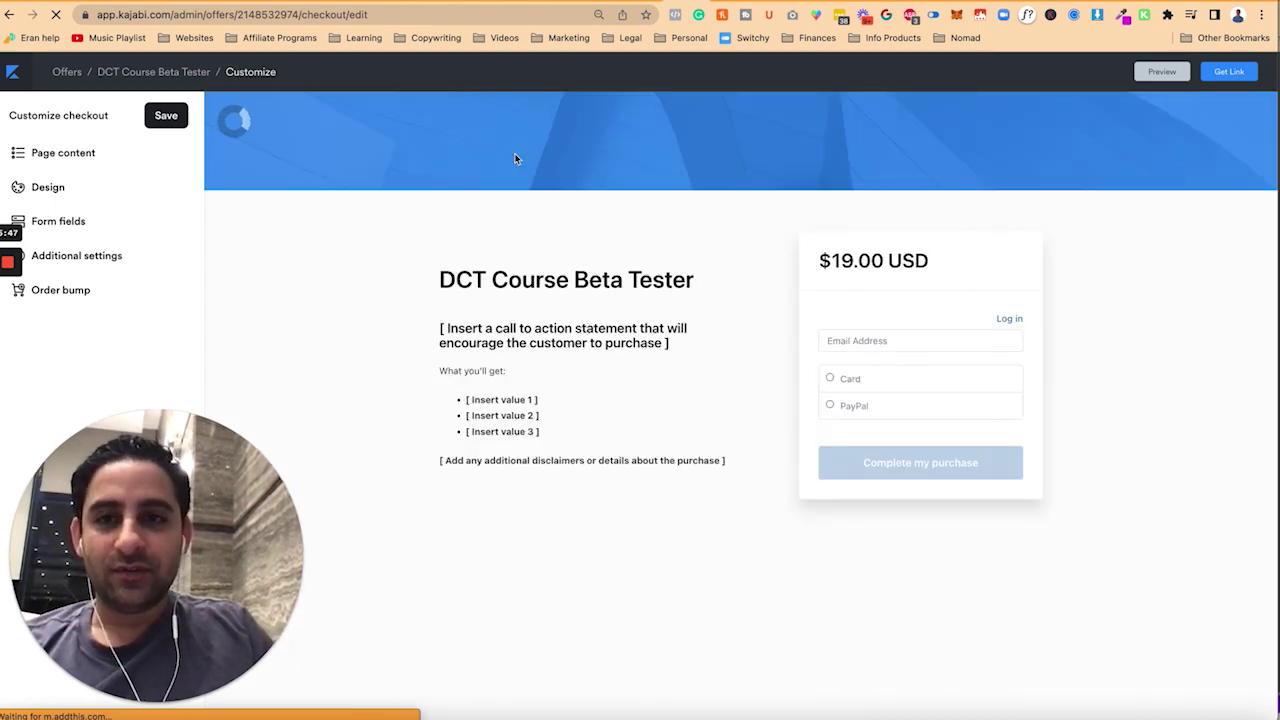
click(305, 131)
drag(189, 662, 1165, 662)
click(1100, 703)
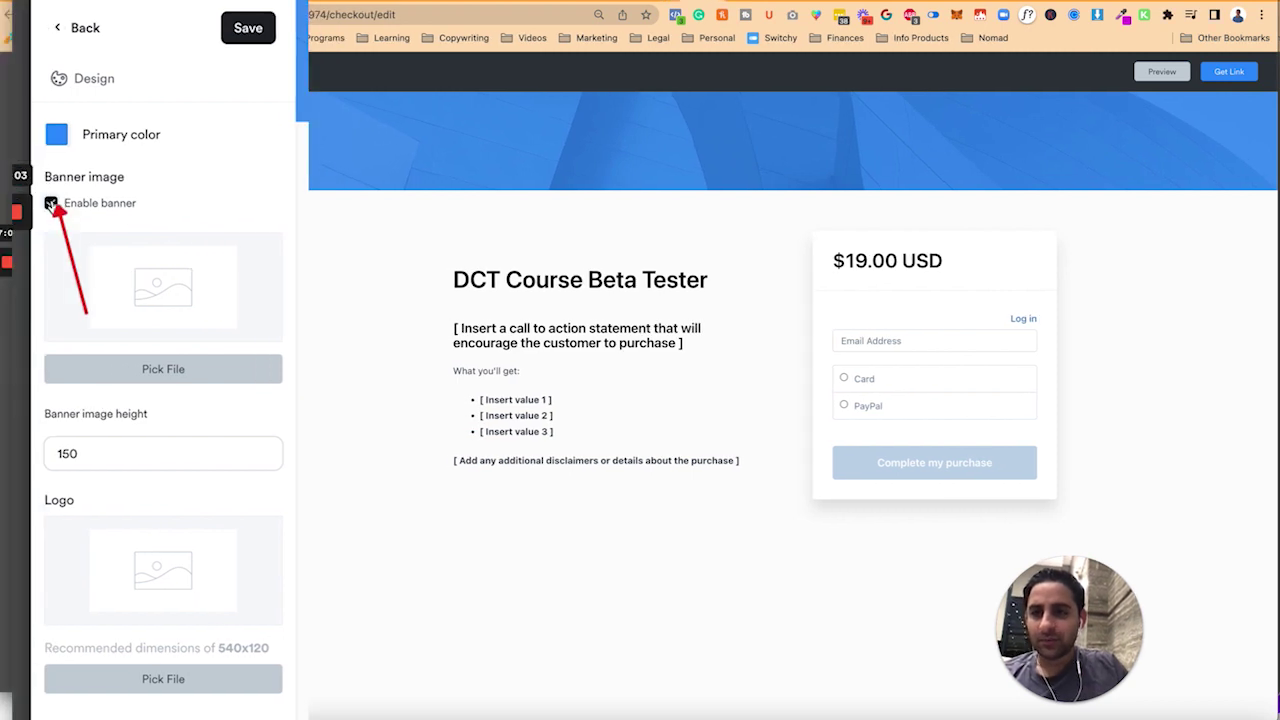
click(50, 203)
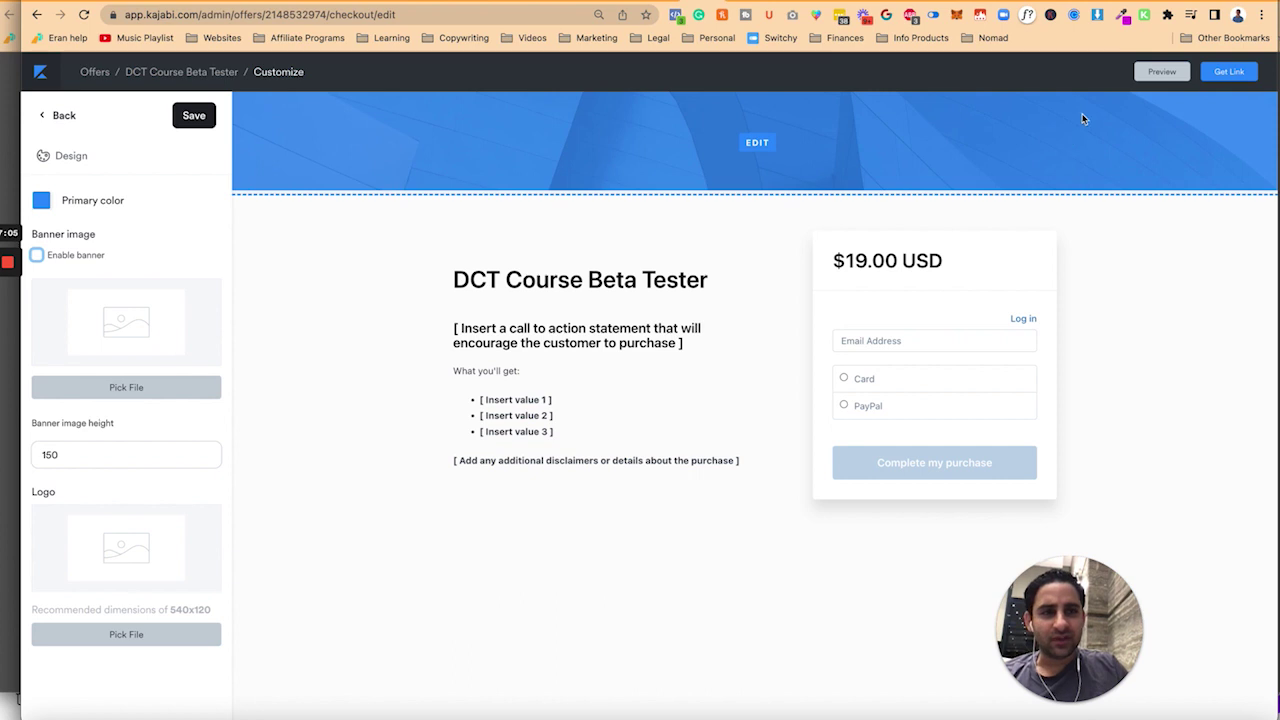
- Replace the checkout description text with the prepared beta-tester message
click(551, 338)
click(149, 380)
key(ctrl+a)
key(ctrl+v)
- Reword the opening to 'for your interest to be a beta tester for one of my DCT courses.'
scroll(148, 383, up, 10)
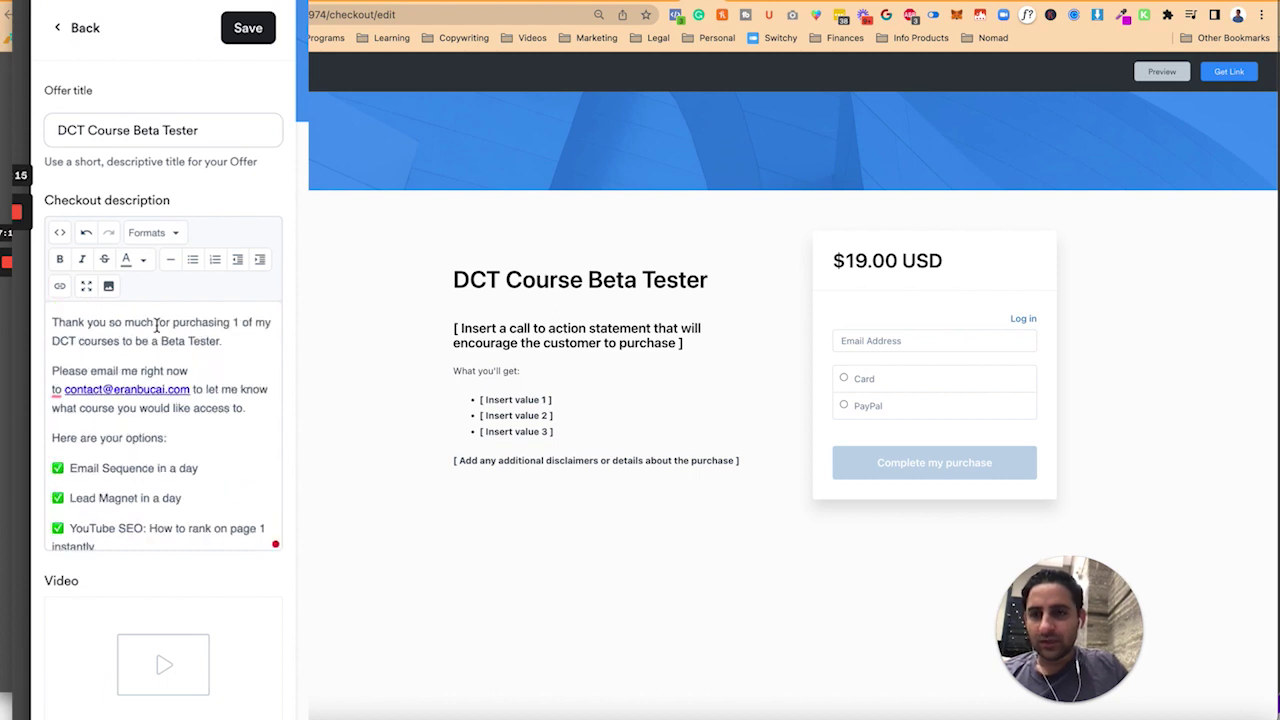
click(157, 322)
text(for your inter)
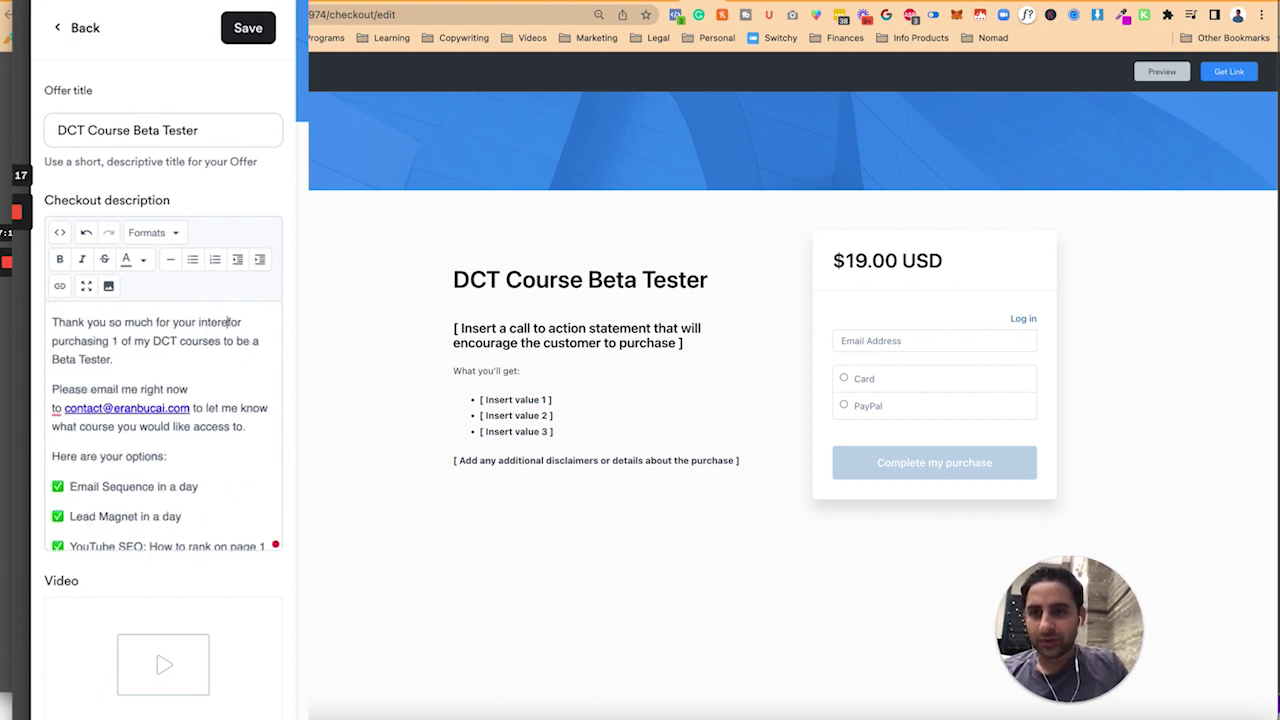
text(est)
key(alt+shift+Right)
key(alt+shift+Right)
key(alt+shift+Right)
key(alt+shift+Right)
text(to be a)
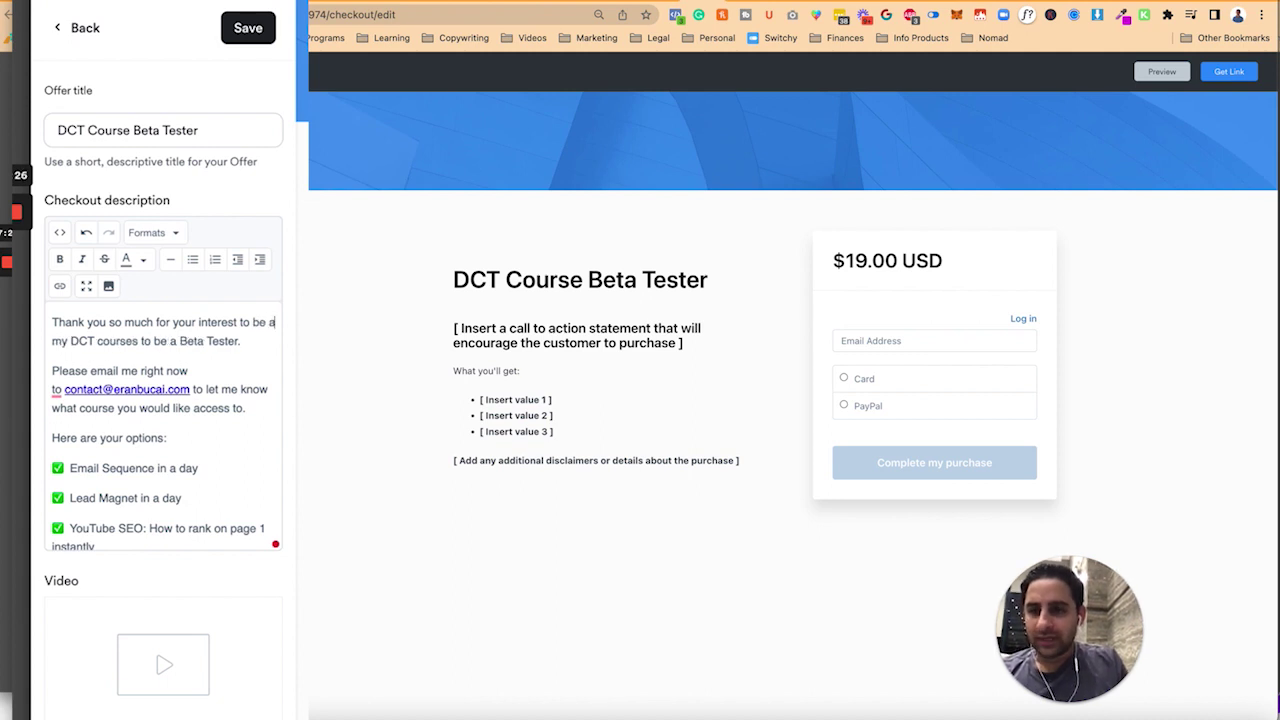
text( beta tester for one of)
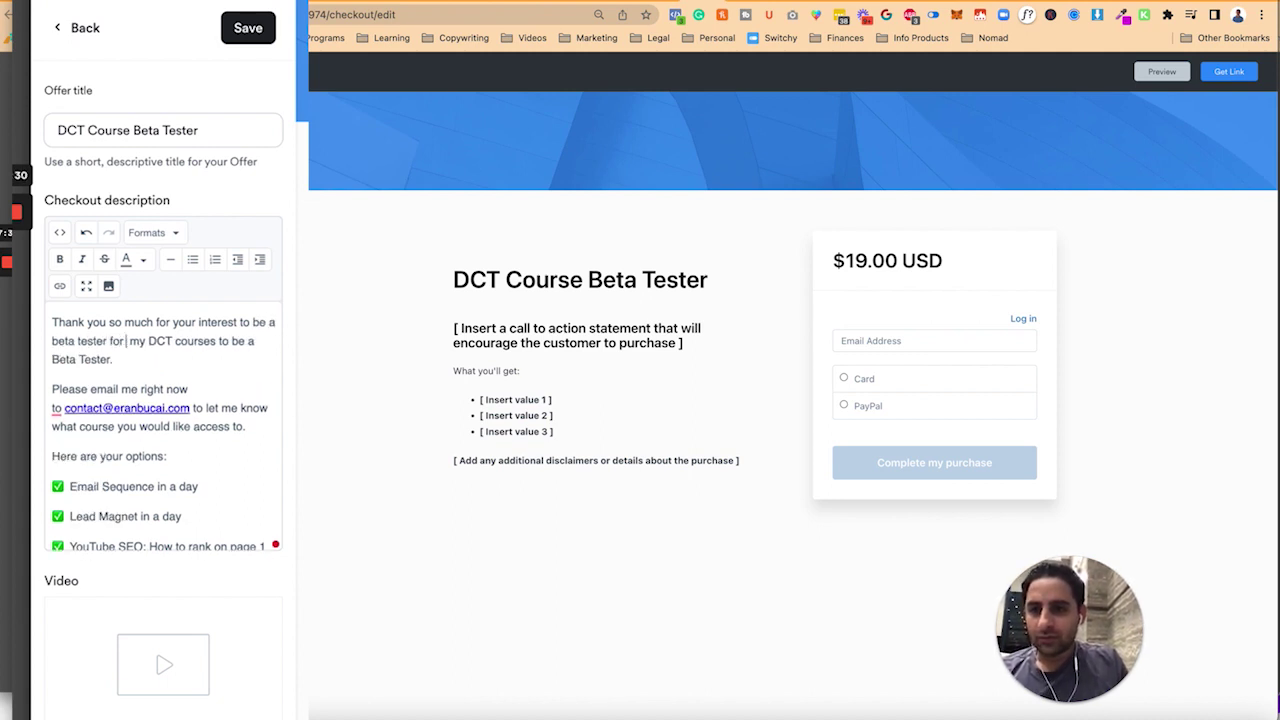
text( my DCT courses.)
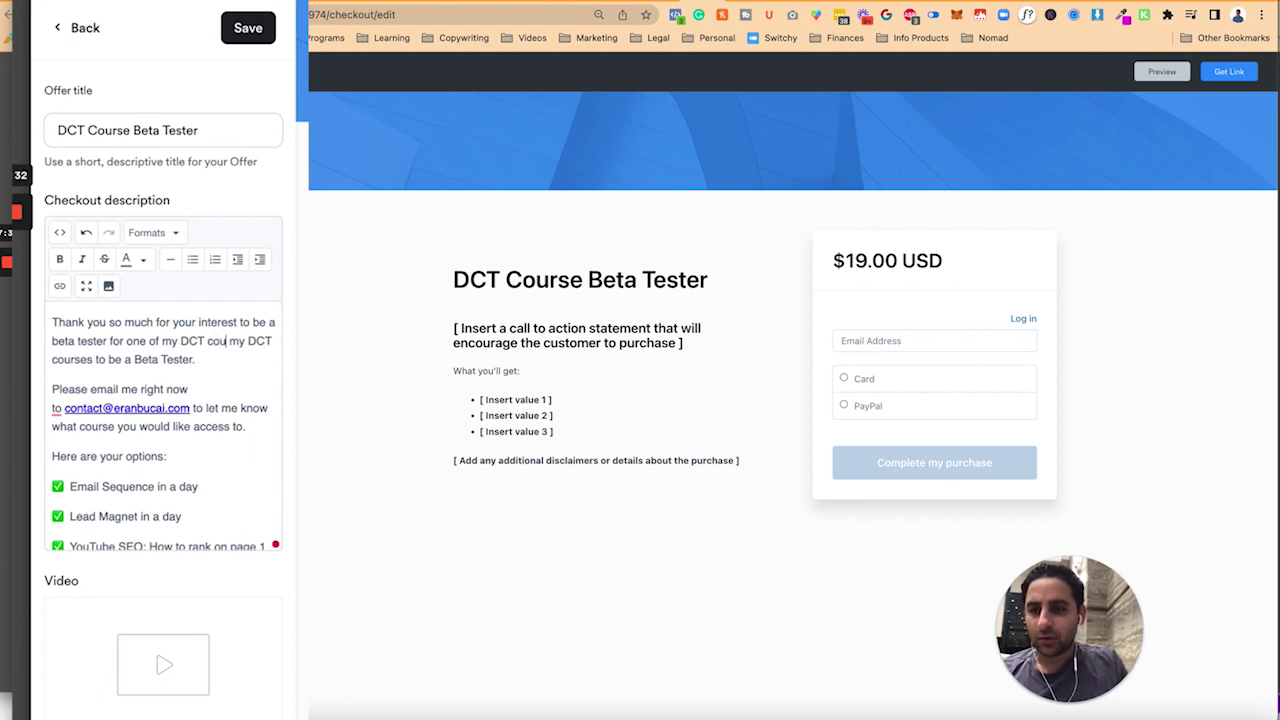
- End the description with 'Go ahead and make the purchase now and email me' and save
scroll(202, 413, down, 5)
click(202, 410)
key(ctrl+End)
key(BackSpace)
key(BackSpace)
key(BackSpace)
key(BackSpace)
key(BackSpace)
key(BackSpace)
key(BackSpace)
key(BackSpace)
key(BackSpace)
text(Go ahead and make the purchase now and email me)
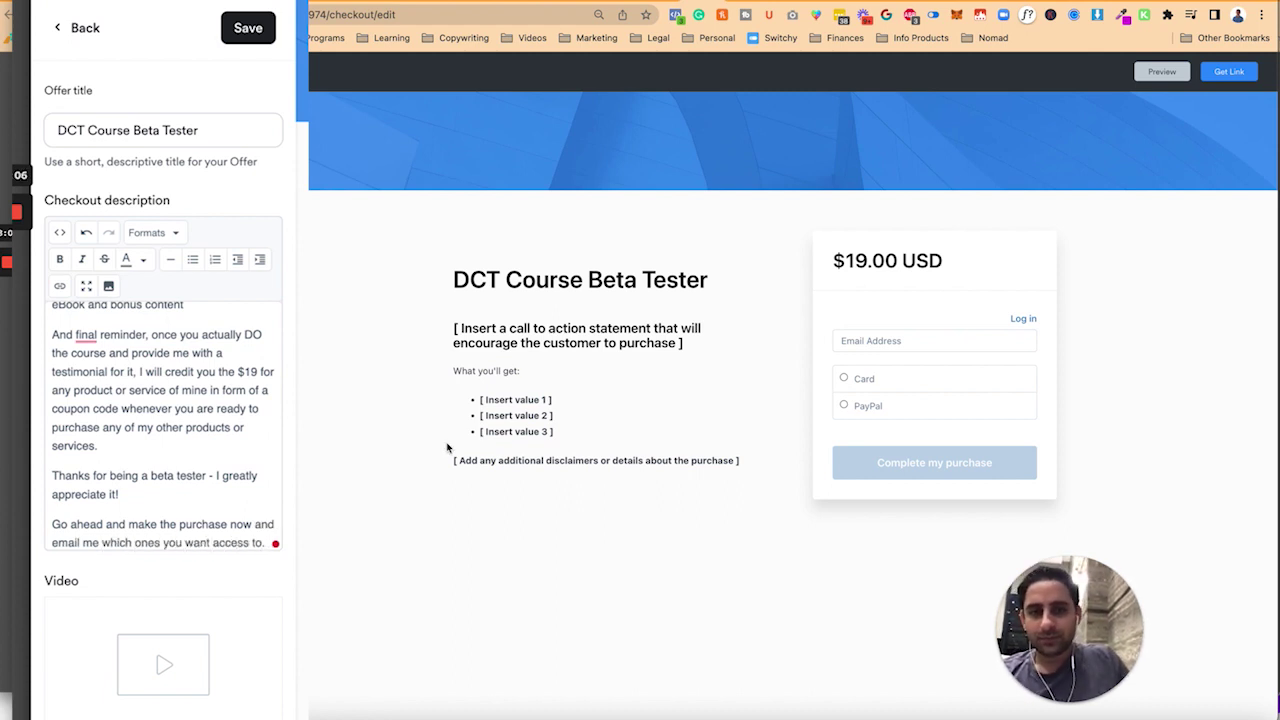
click(247, 36)
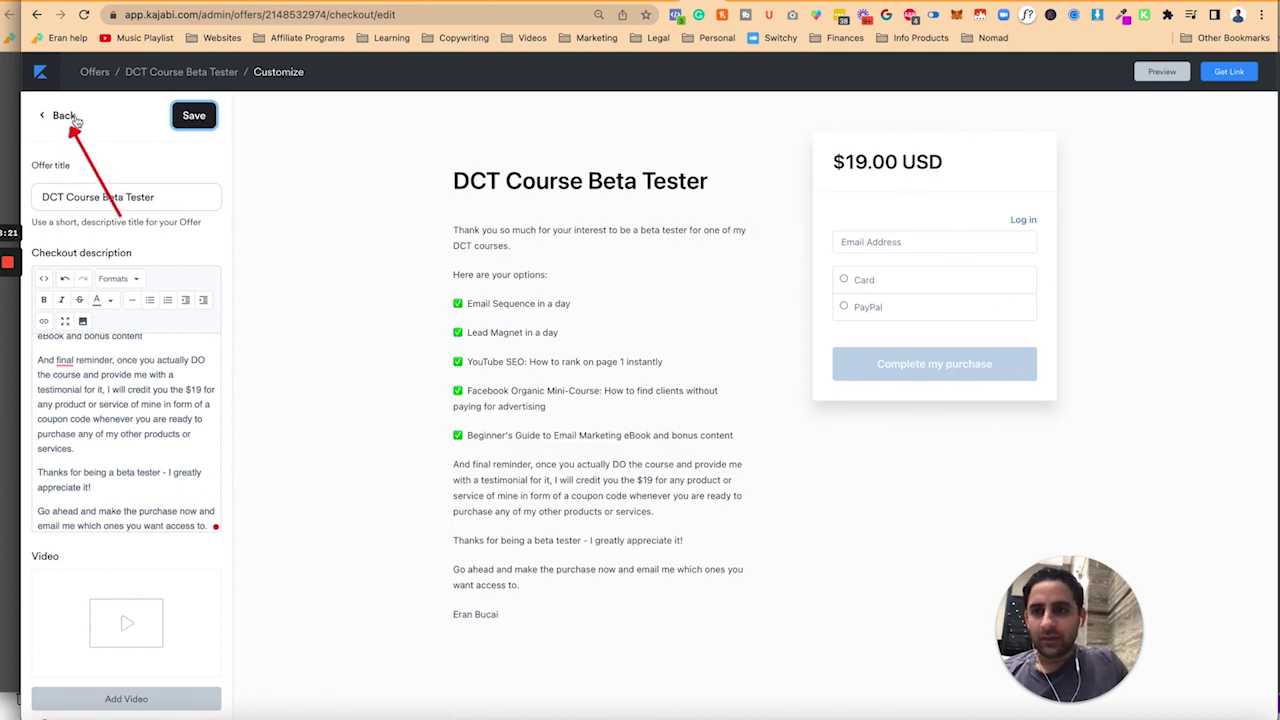
- Set the checkout's primary design colour to orange and save it
click(62, 116)
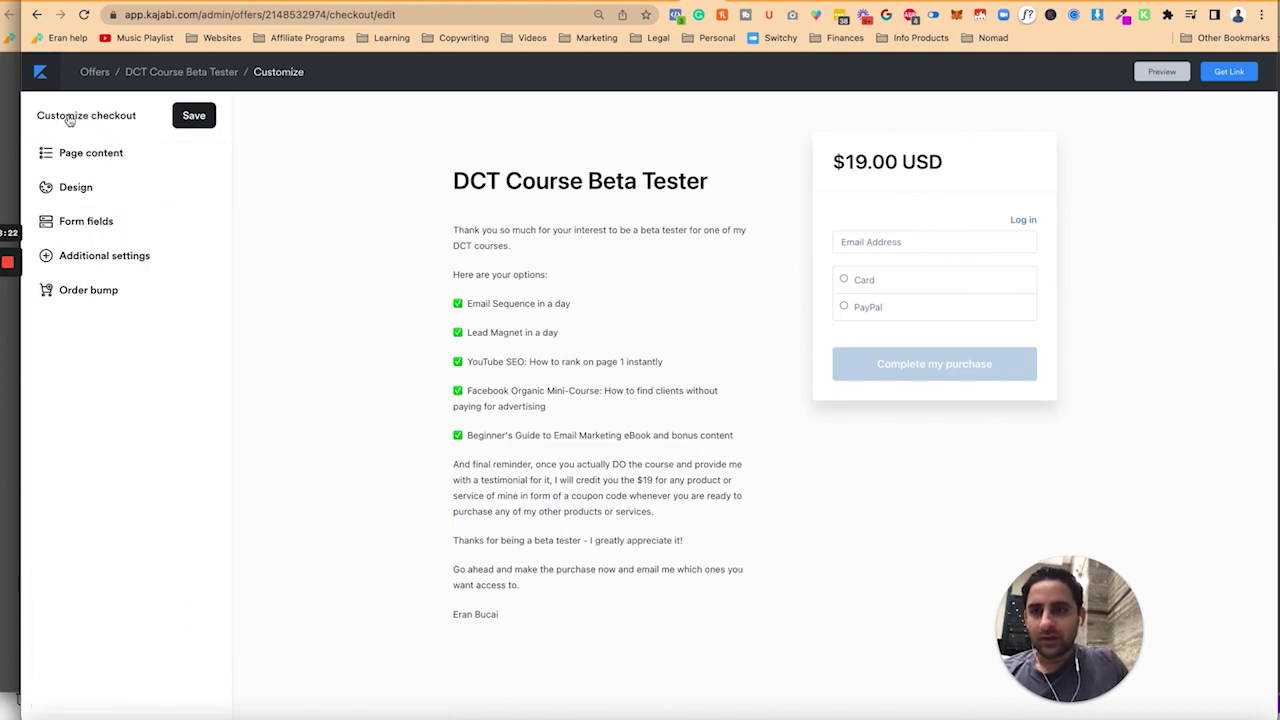
click(86, 189)
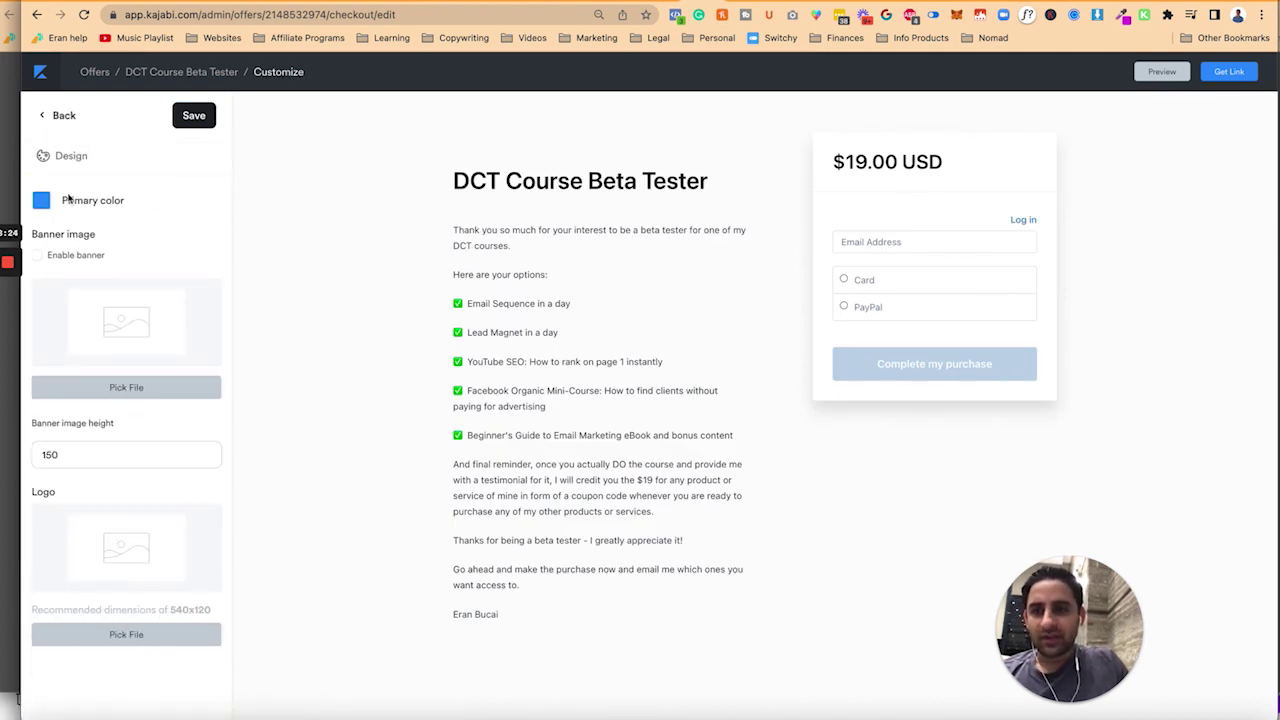
click(41, 203)
click(78, 284)
click(187, 163)
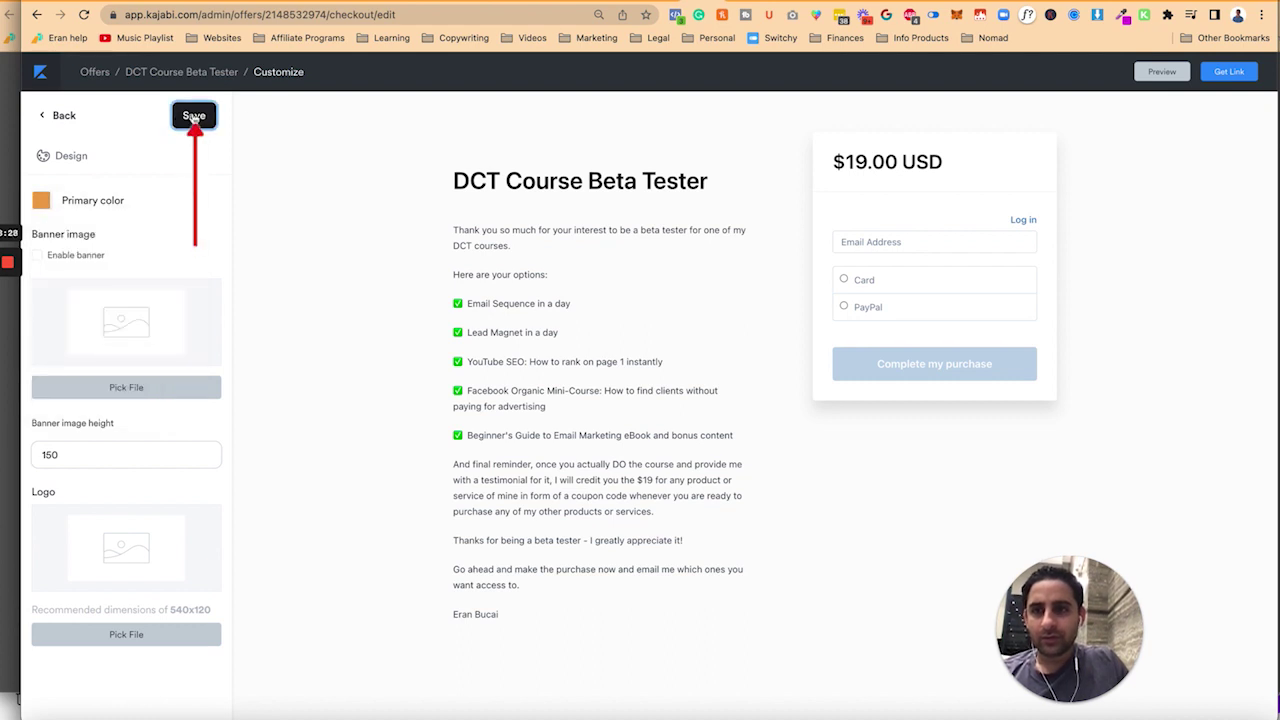
click(193, 115)
click(58, 115)
- In Additional settings, leave the service agreement at Not required and save the checkout
click(106, 259)
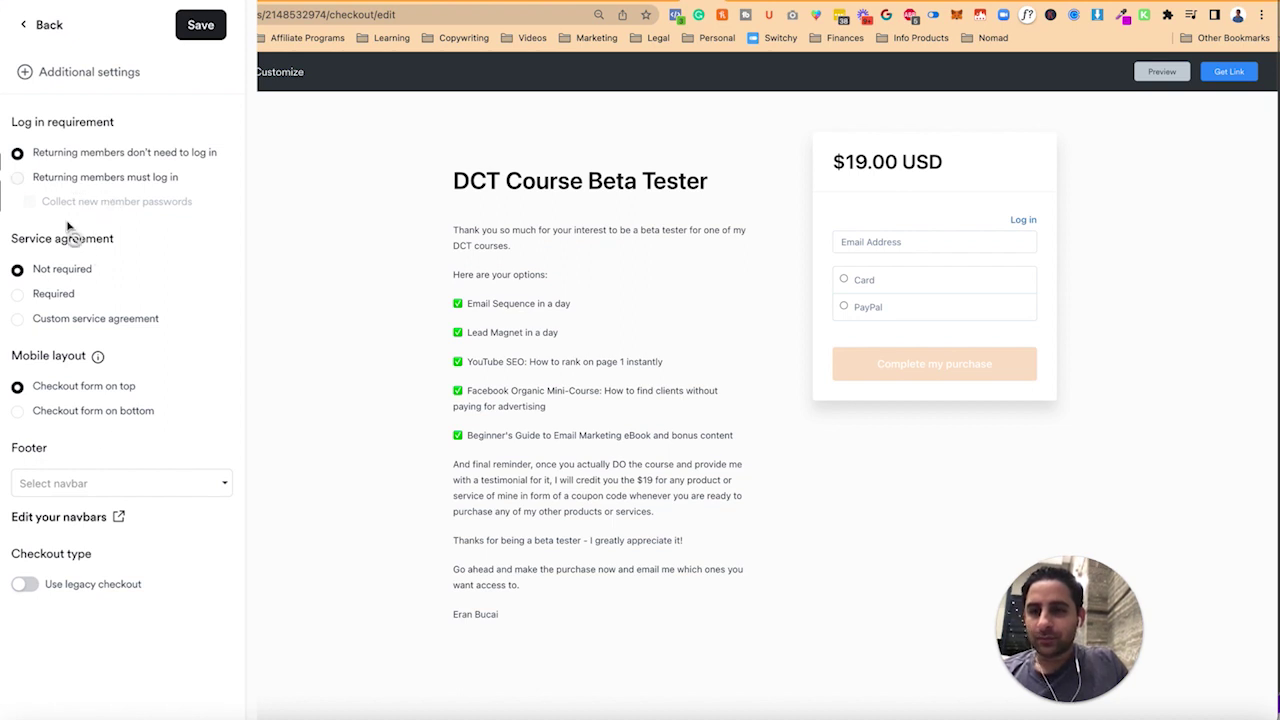
click(55, 295)
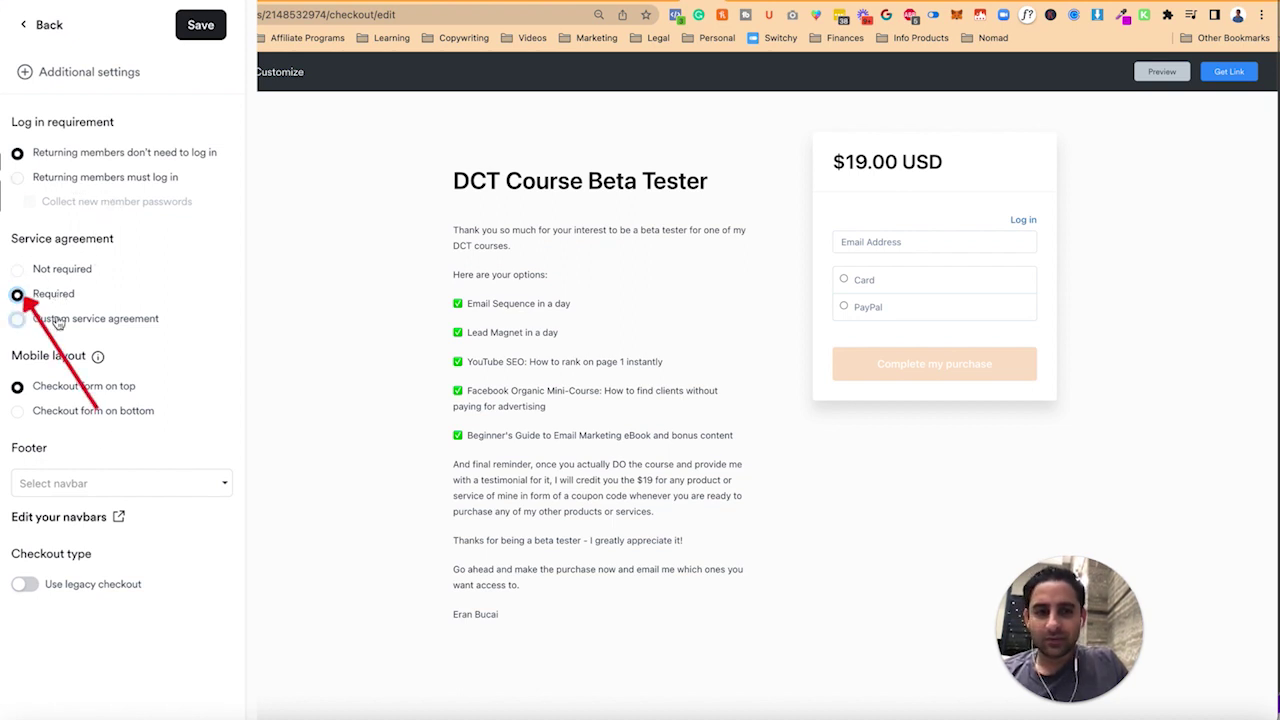
click(58, 319)
click(86, 510)
text(I confirm)
key(ctrl+a)
key(BackSpace)
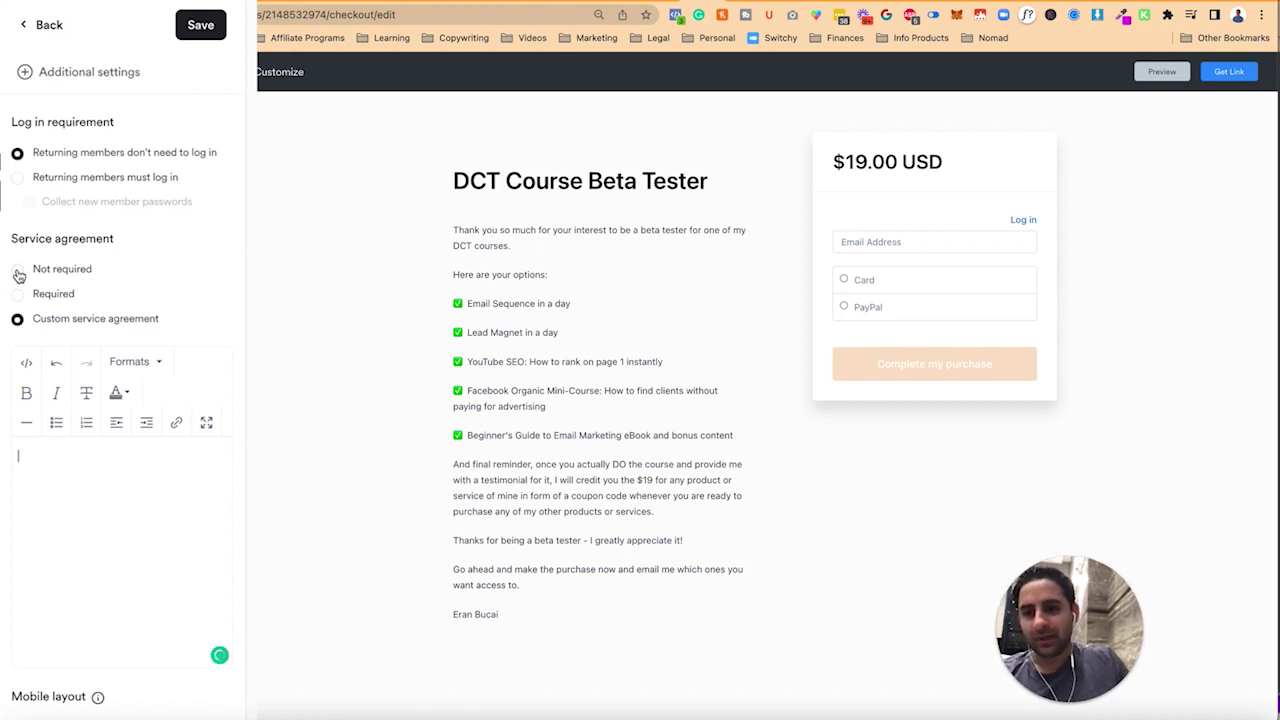
click(18, 270)
click(200, 28)
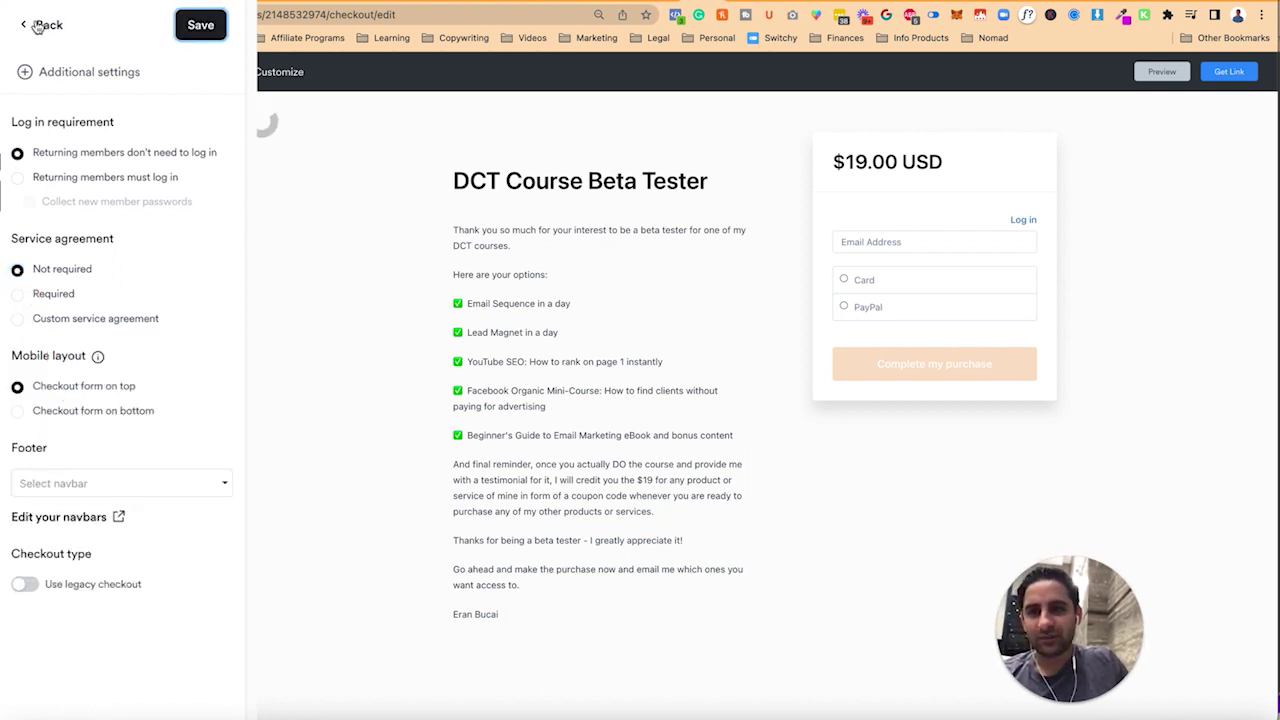
click(37, 27)
- Choose 'DCT Tech Support $197/quarter upsell $1 trial (7 days)' as the order bump offer
click(79, 228)
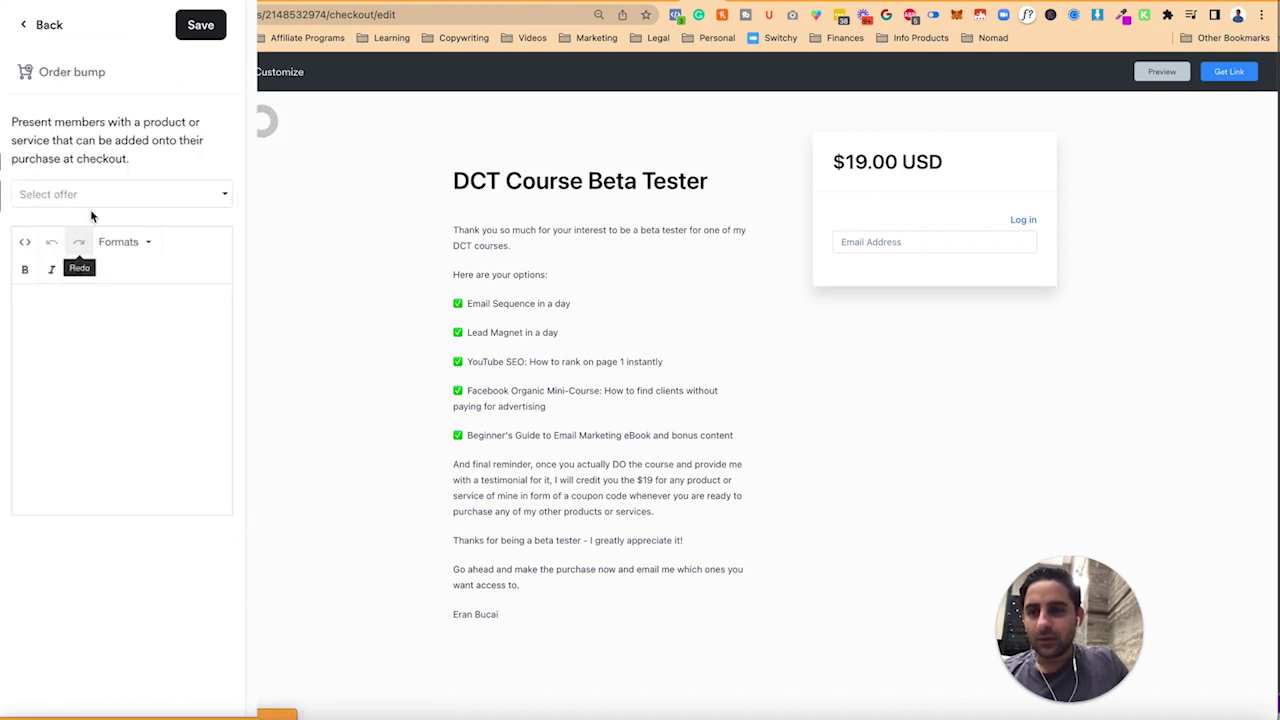
click(110, 195)
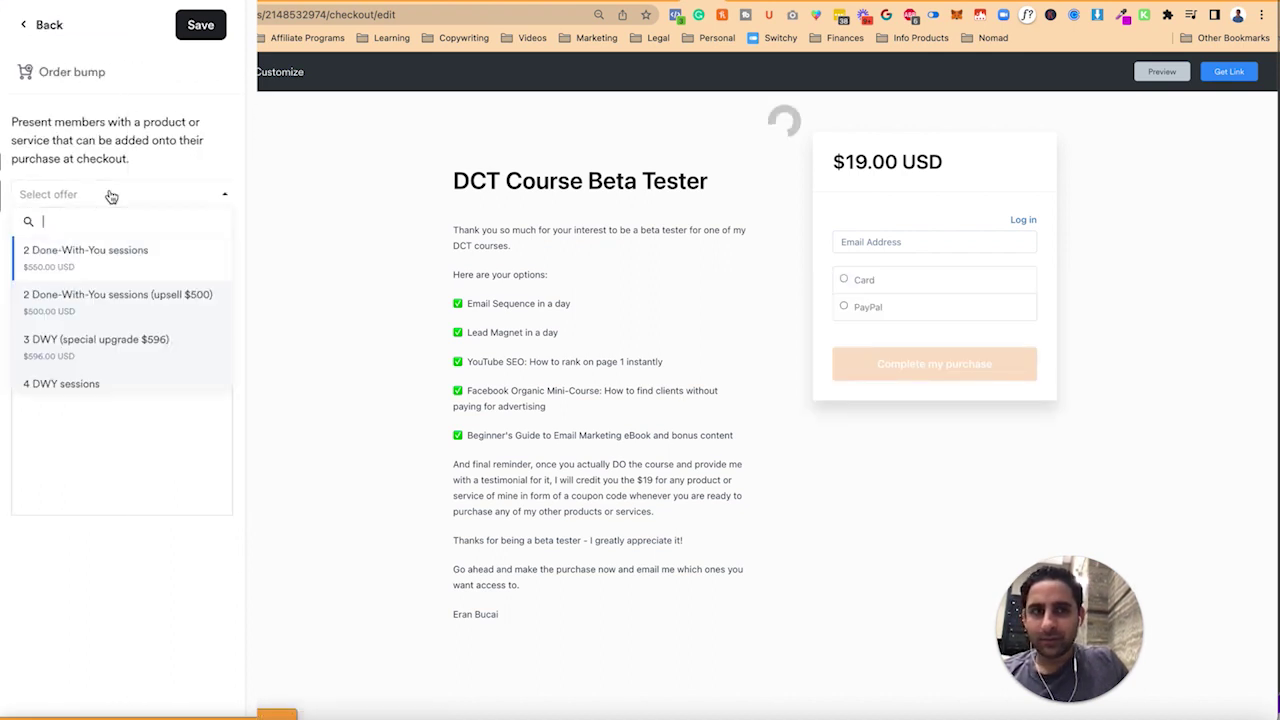
scroll(113, 345, down, 5)
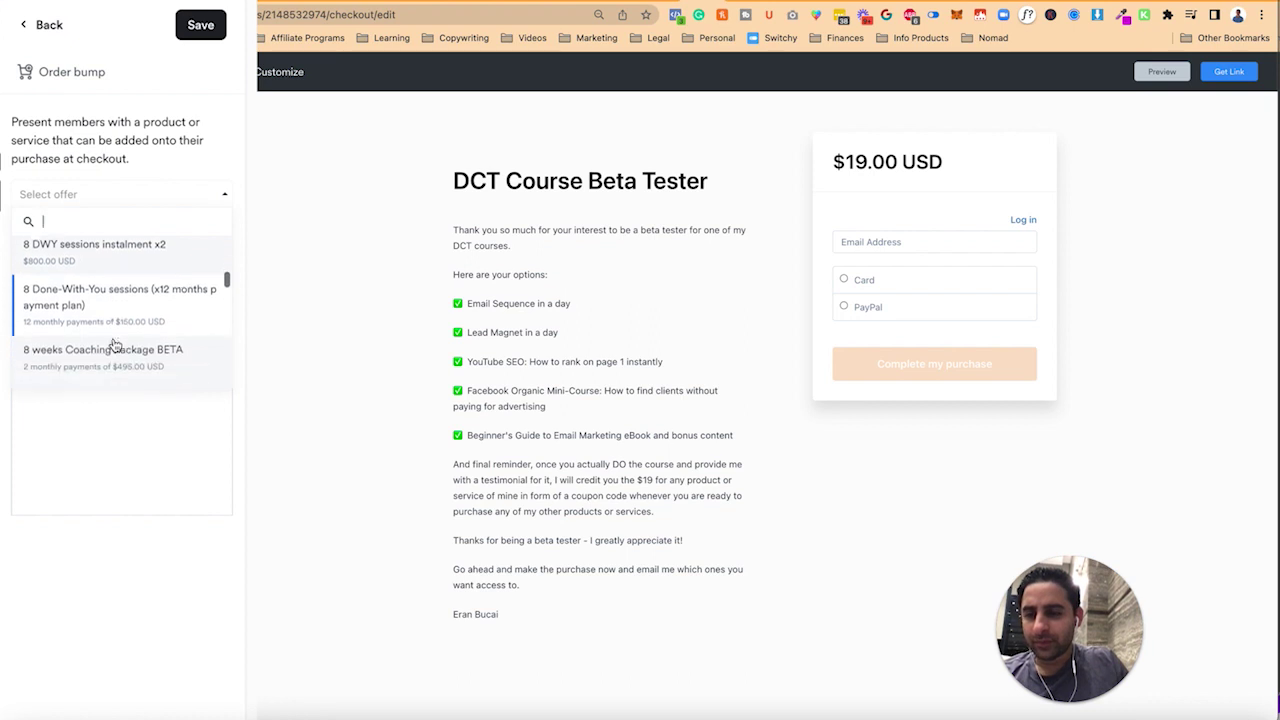
scroll(115, 345, down, 5)
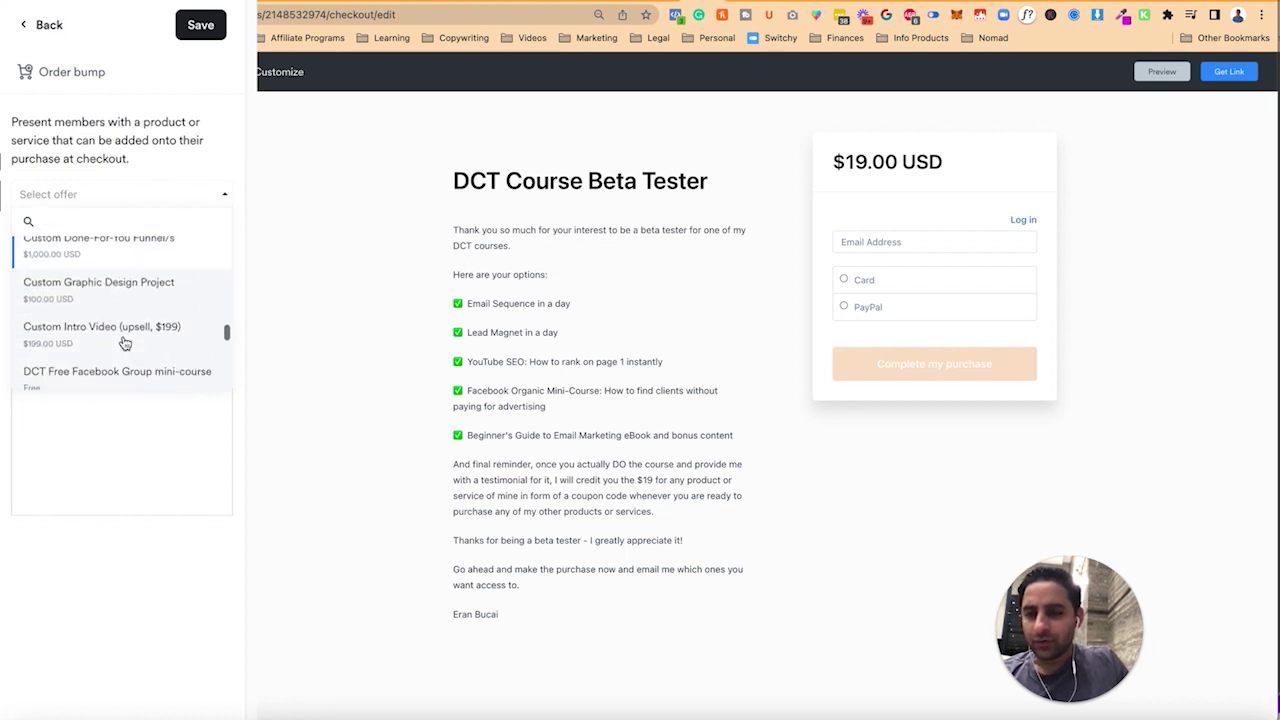
scroll(125, 345, down, 5)
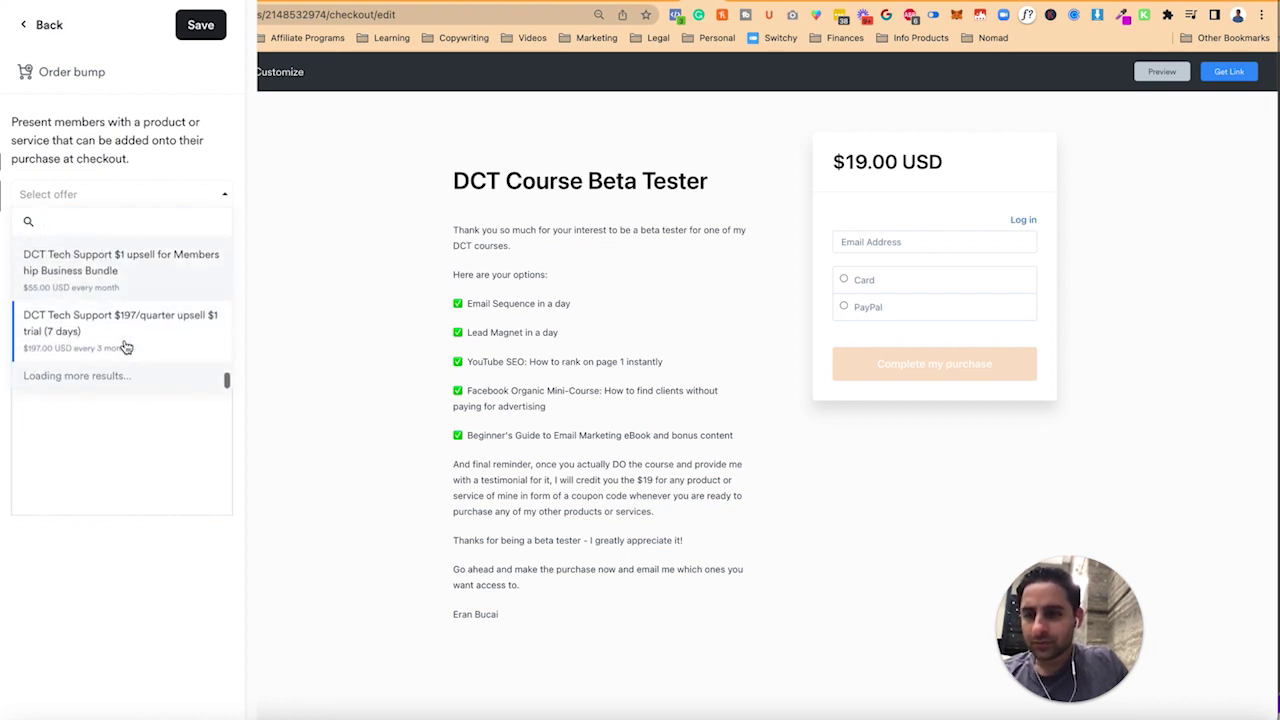
click(127, 340)
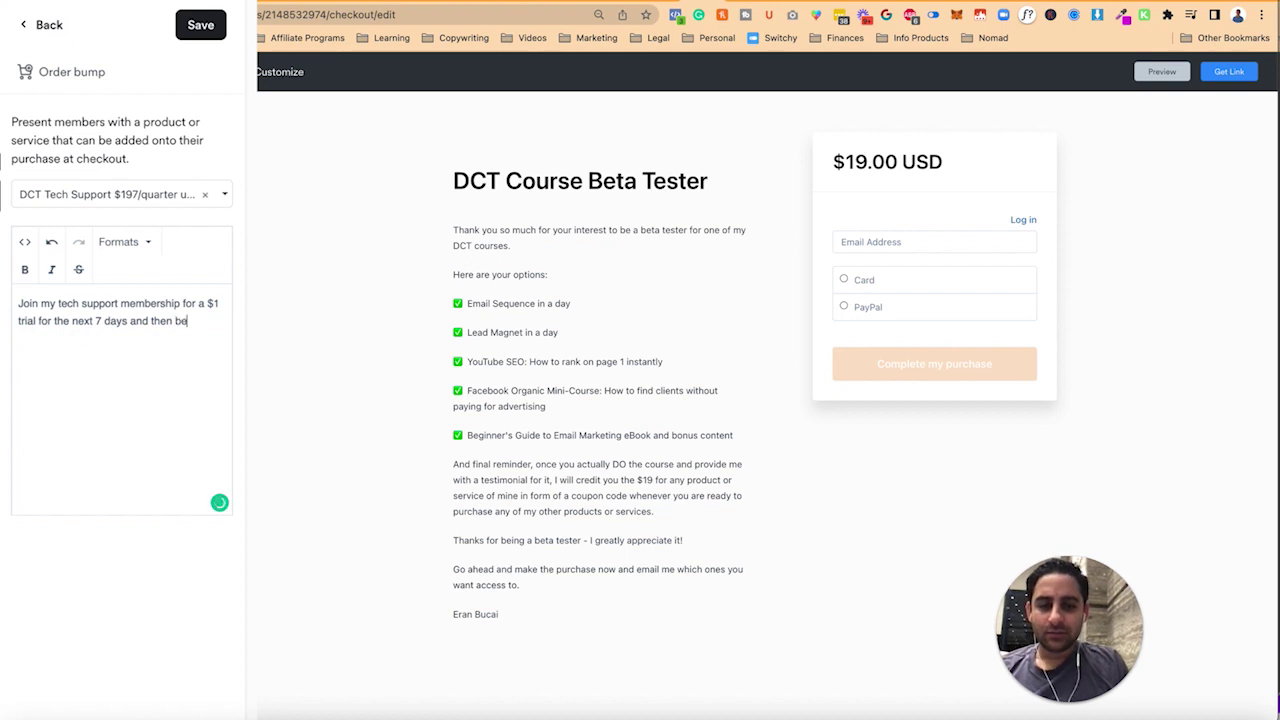
- Write the bump description about the $1 seven-day trial and membership, then save the bump
text(ged $197/quarter to be pa)
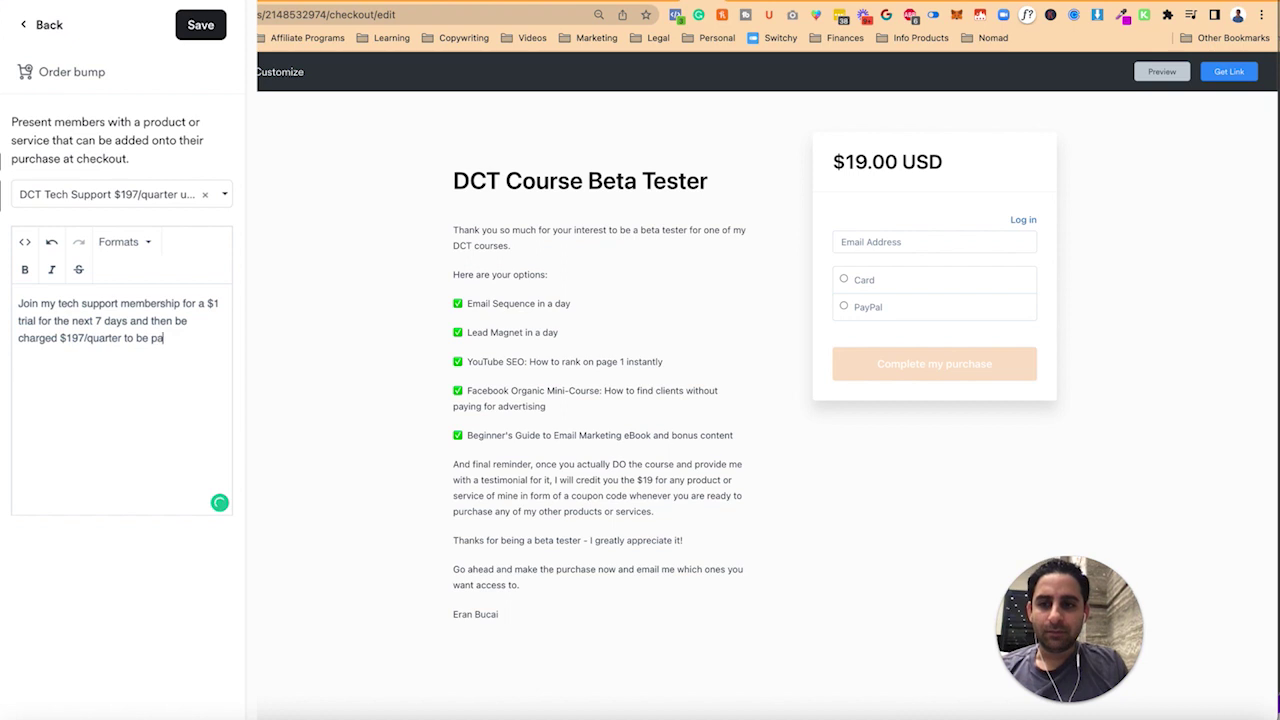
text(T membership.)
key(Return)
text(C)
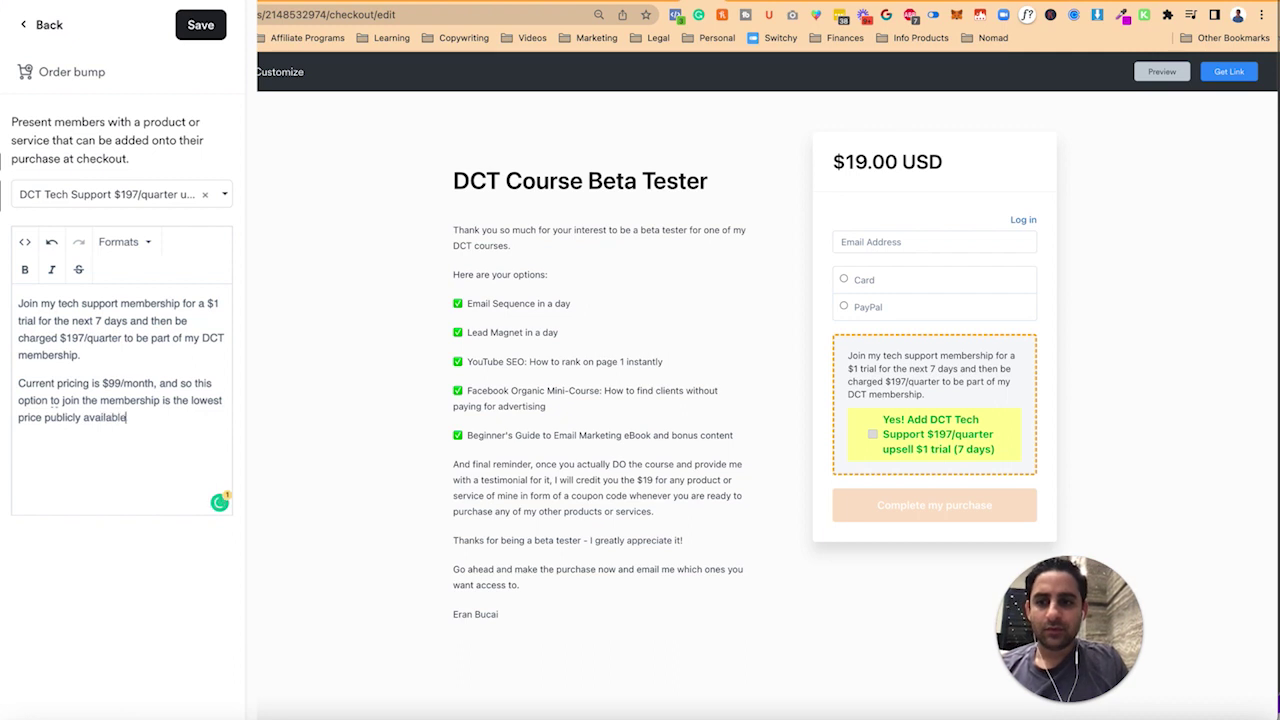
click(204, 30)
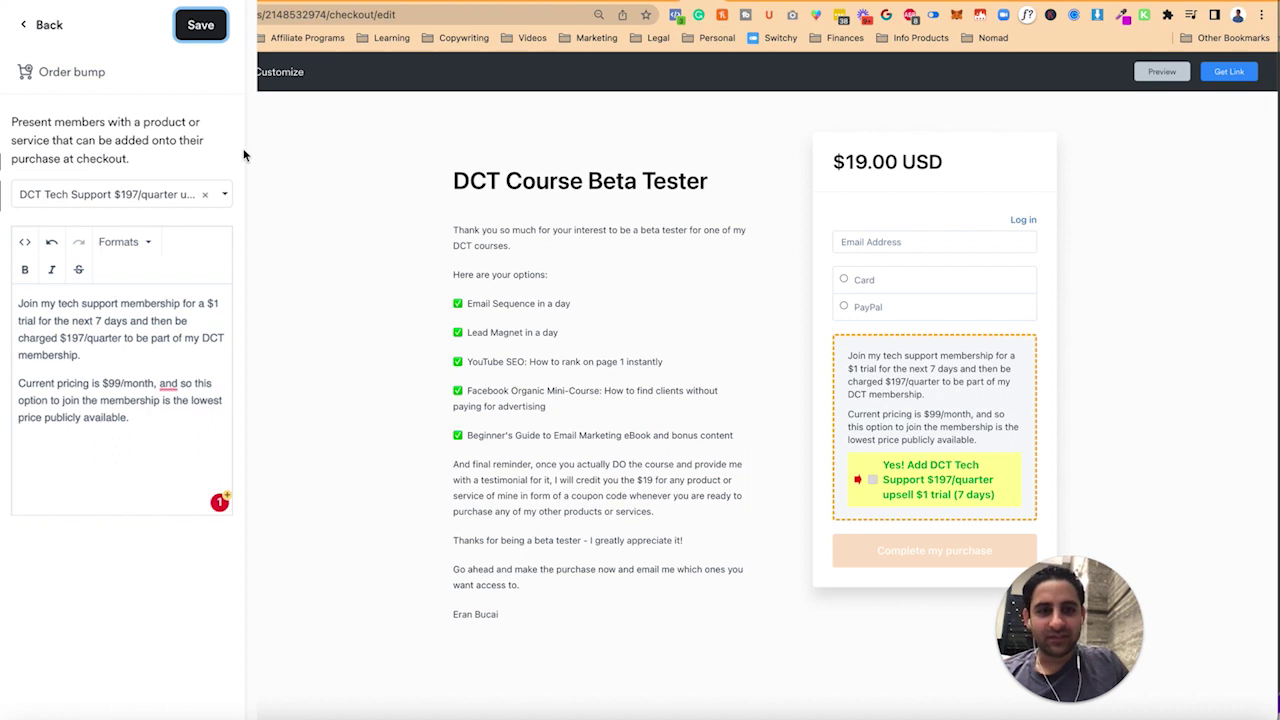
- Turn on Collect name and Collect address in the checkout form fields and save
click(24, 27)
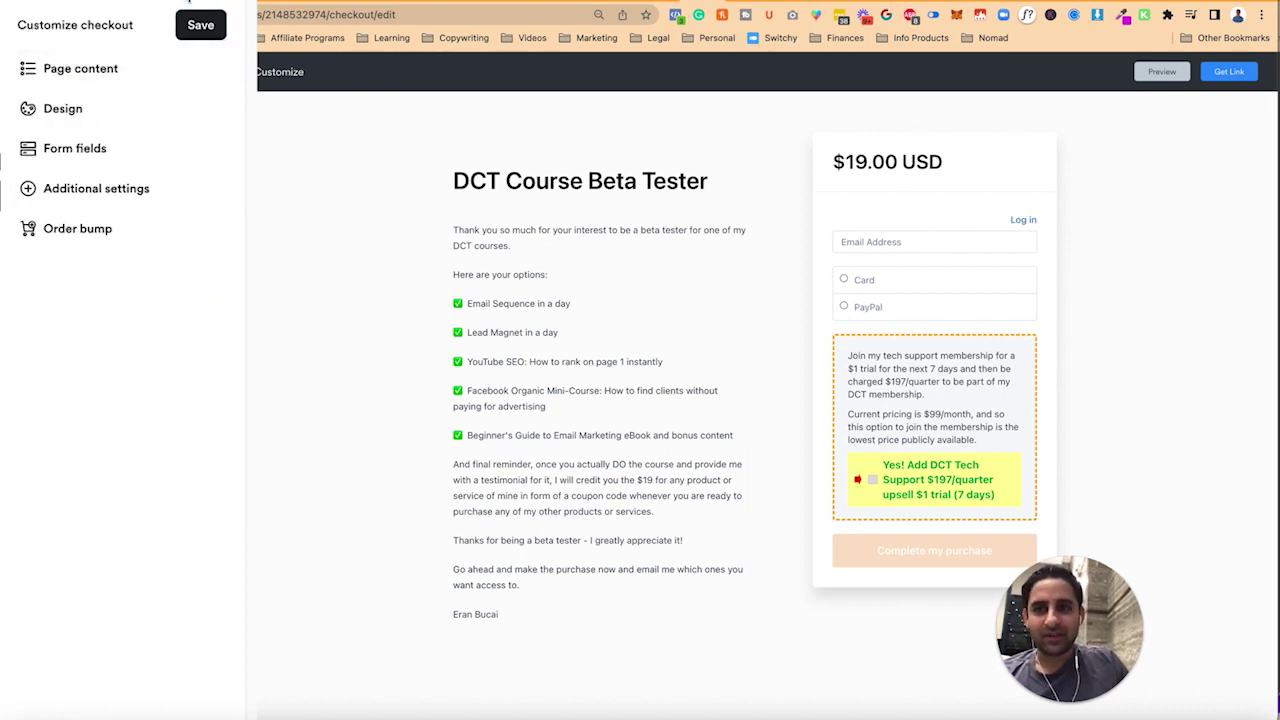
click(93, 153)
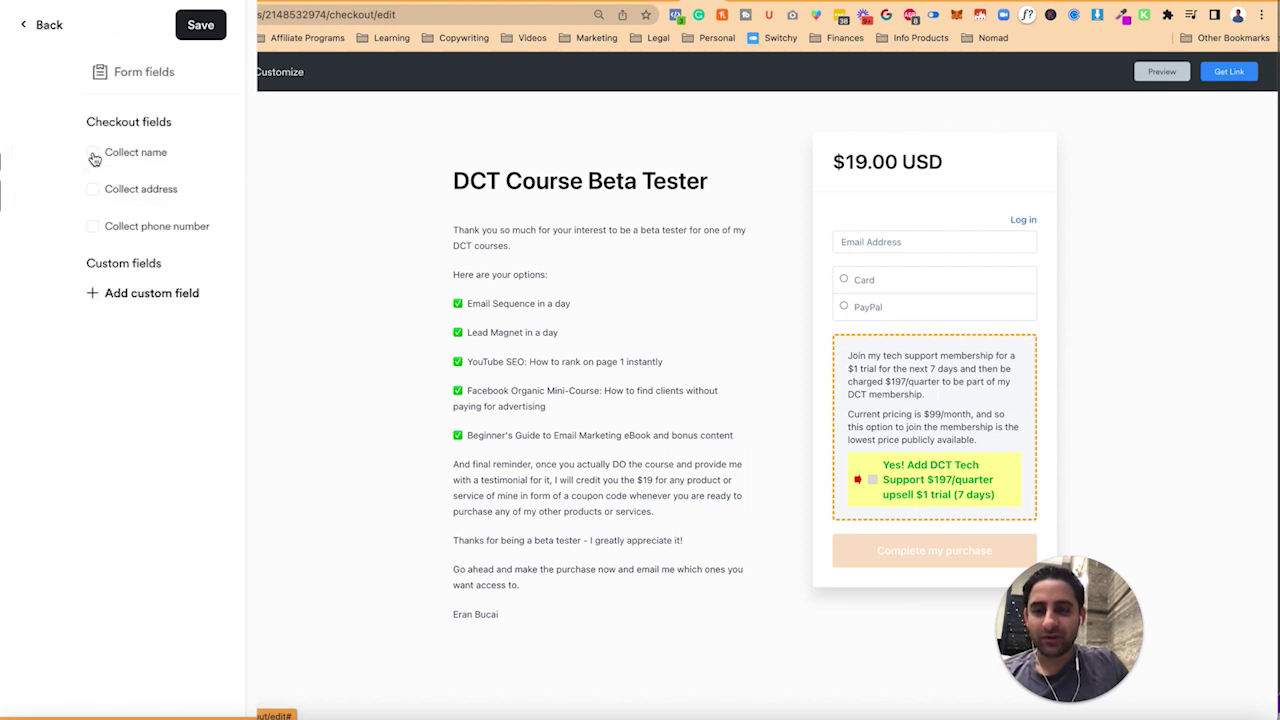
click(88, 156)
click(84, 190)
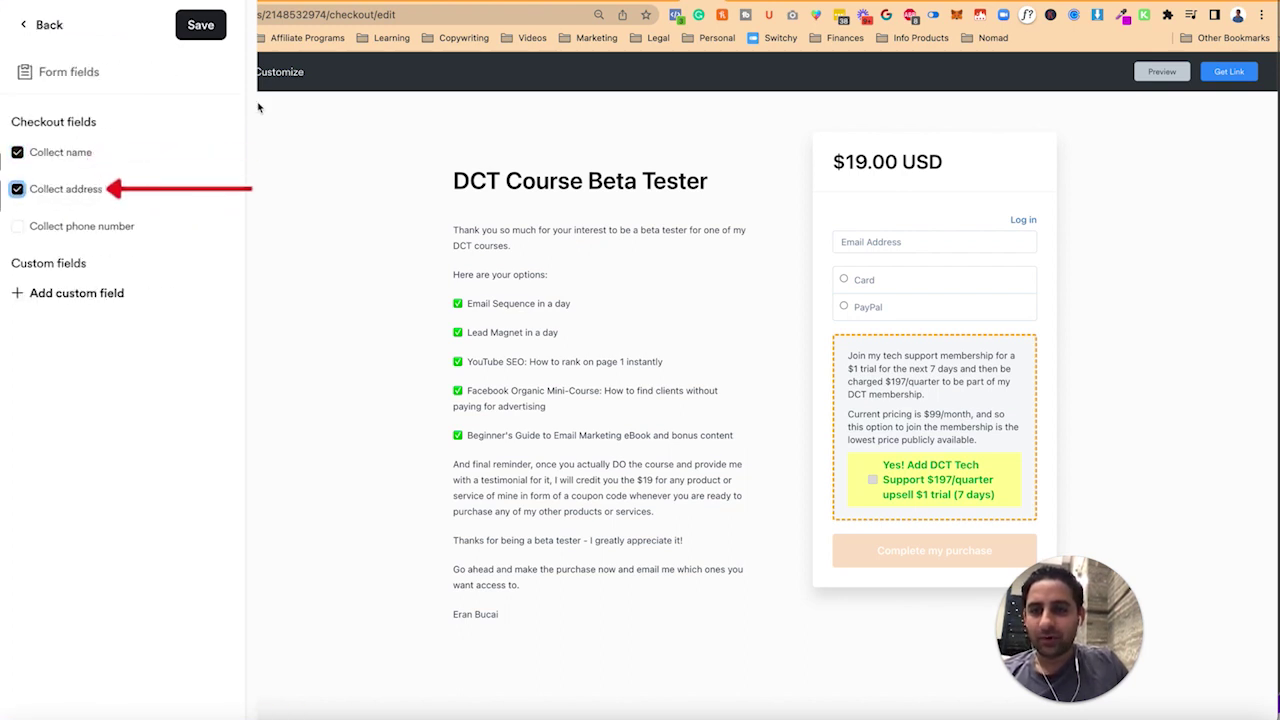
click(193, 28)
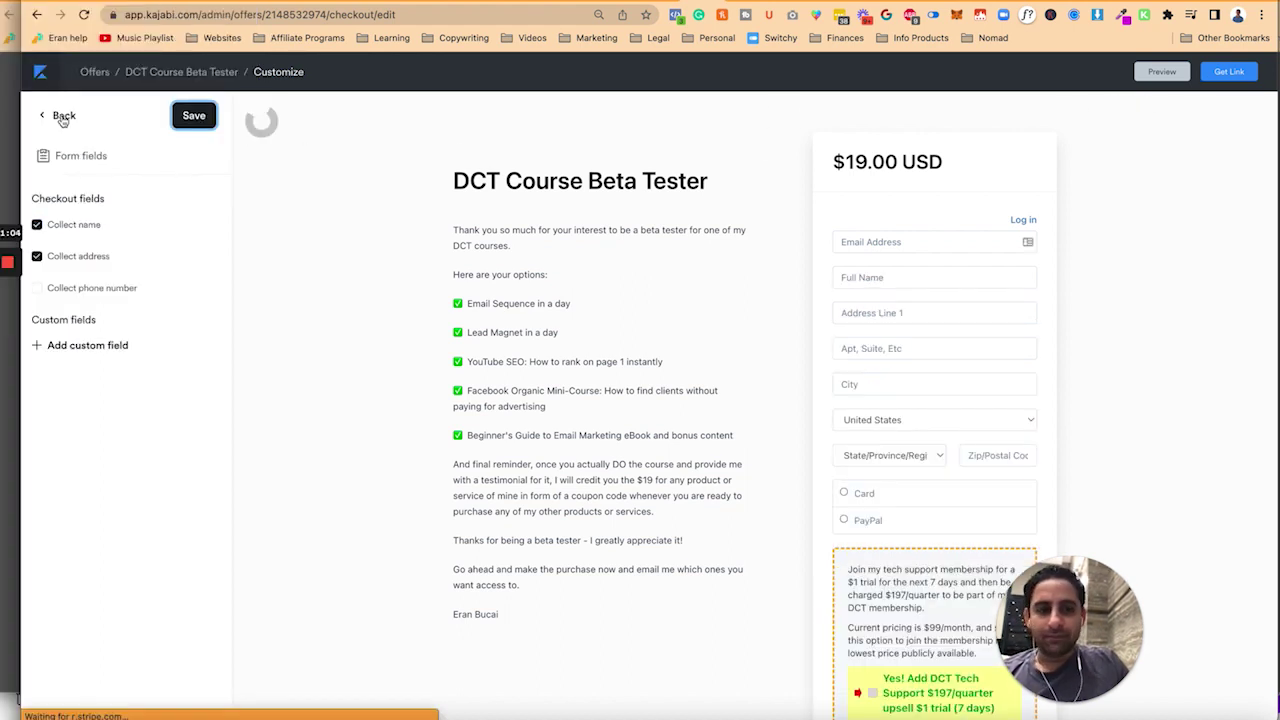
click(63, 117)
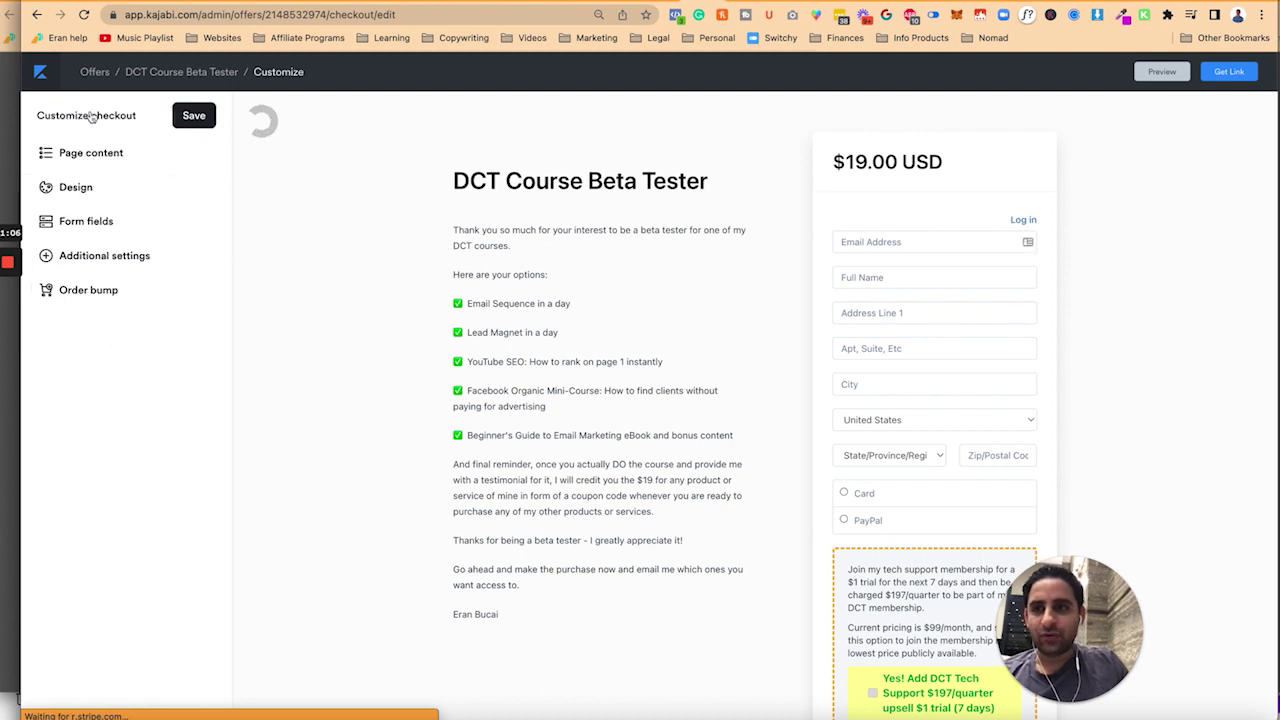
- End the trial sentence and add a paragraph about the onboarding call with the virtual assistant
click(172, 72)
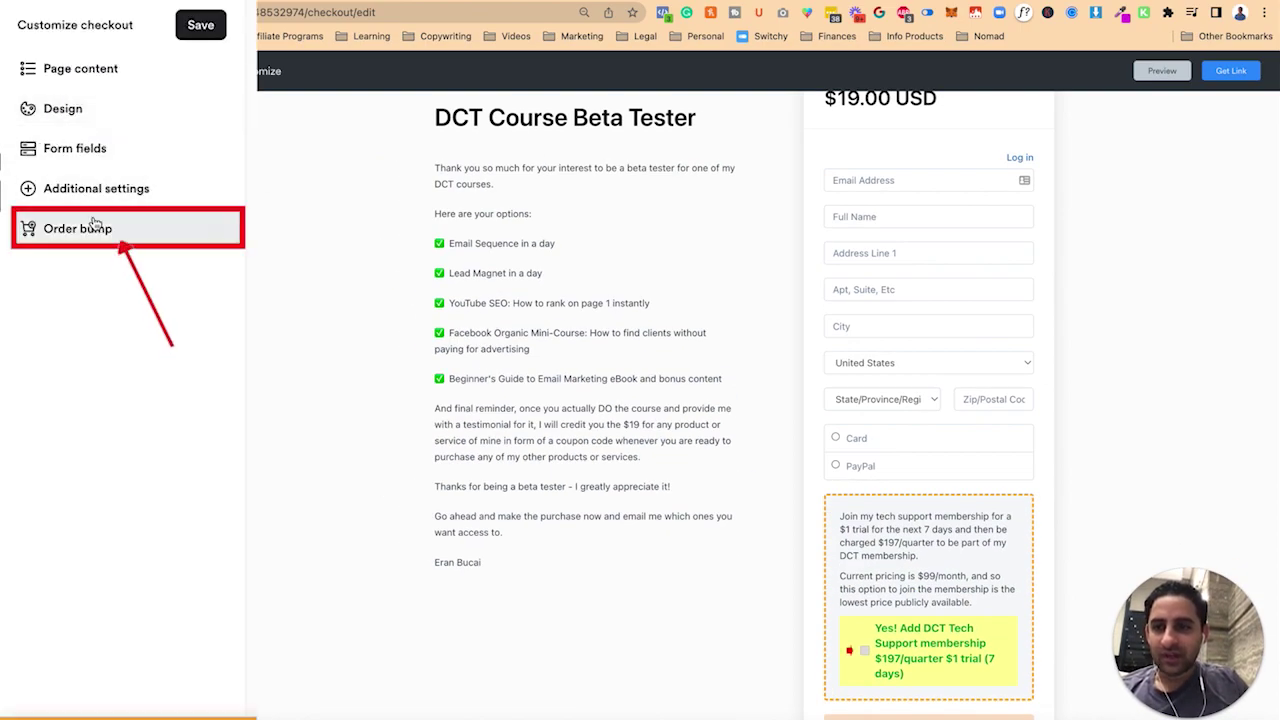
click(95, 228)
double_click(139, 320)
text(.)
key(Return)
text(You'll have your onboarding call )
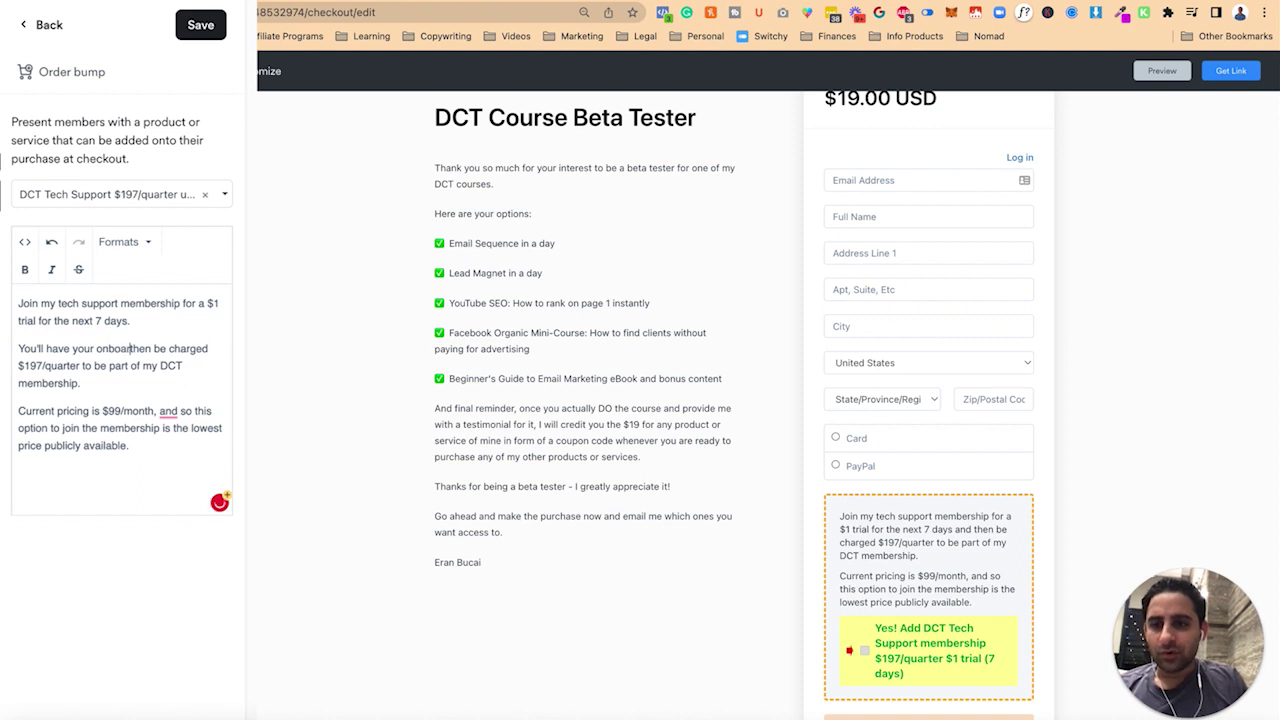
text(with my virtual ass)
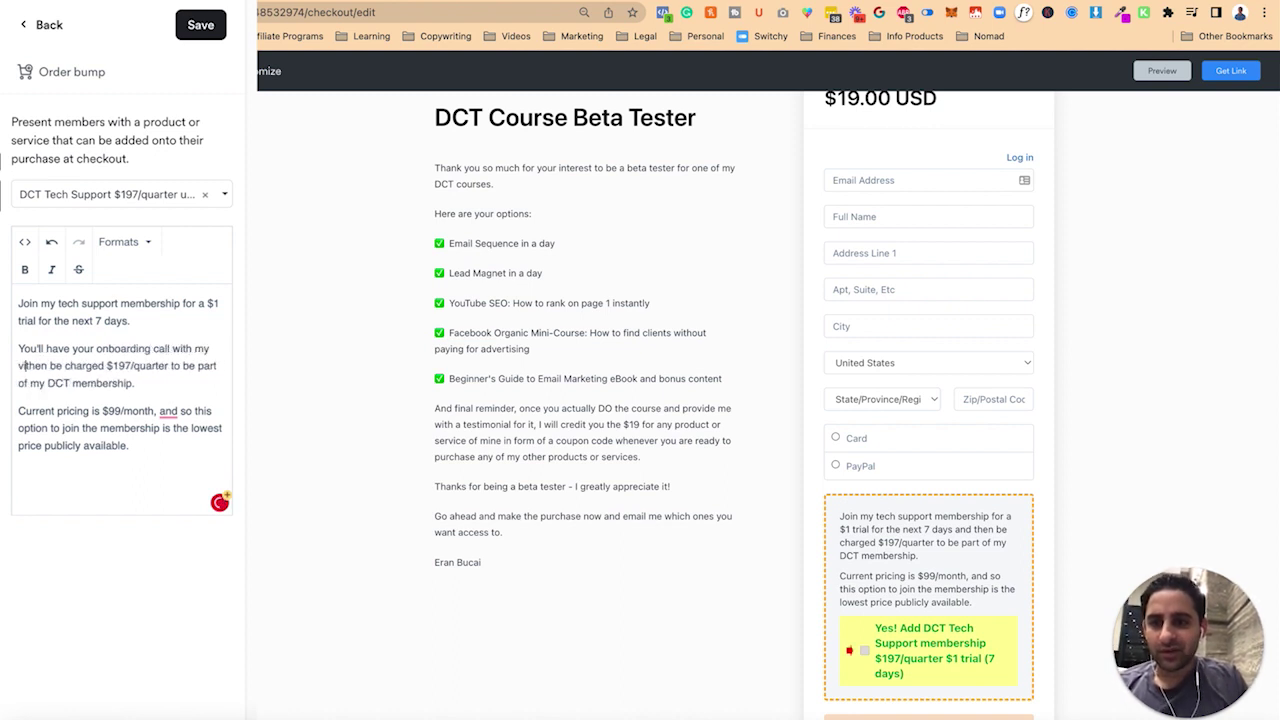
text(istant and see what )
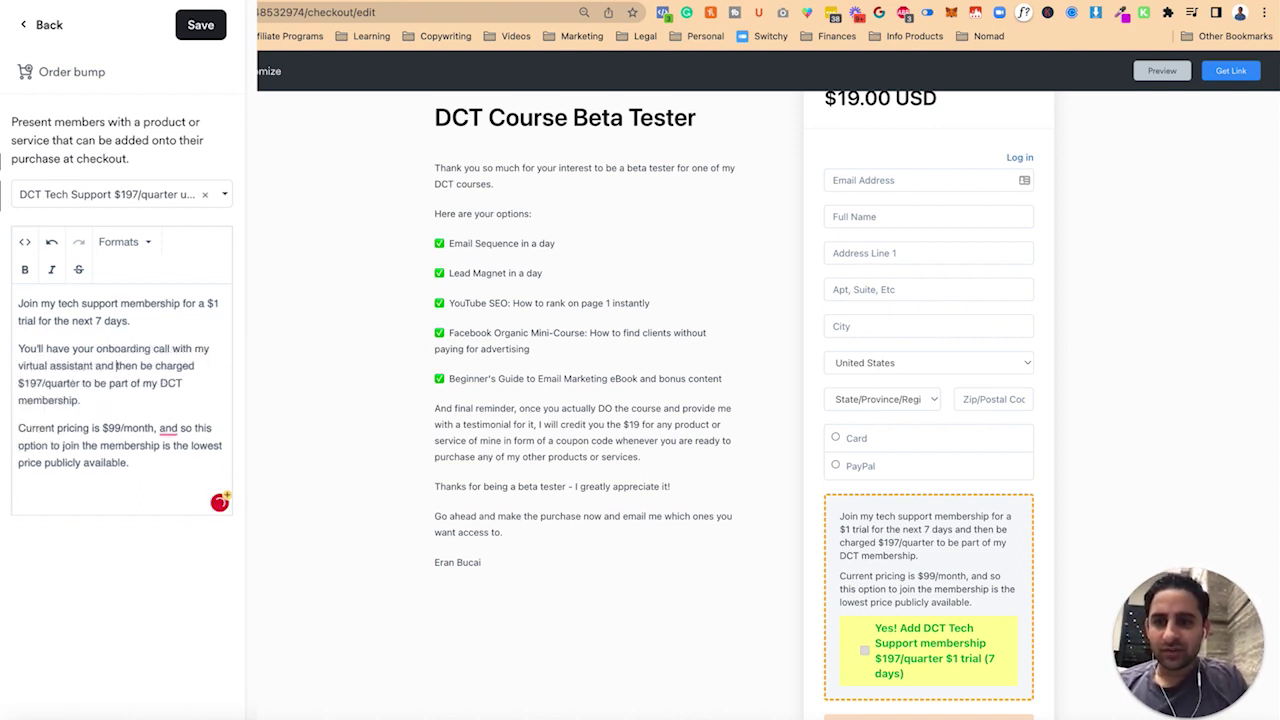
text(this membership is )
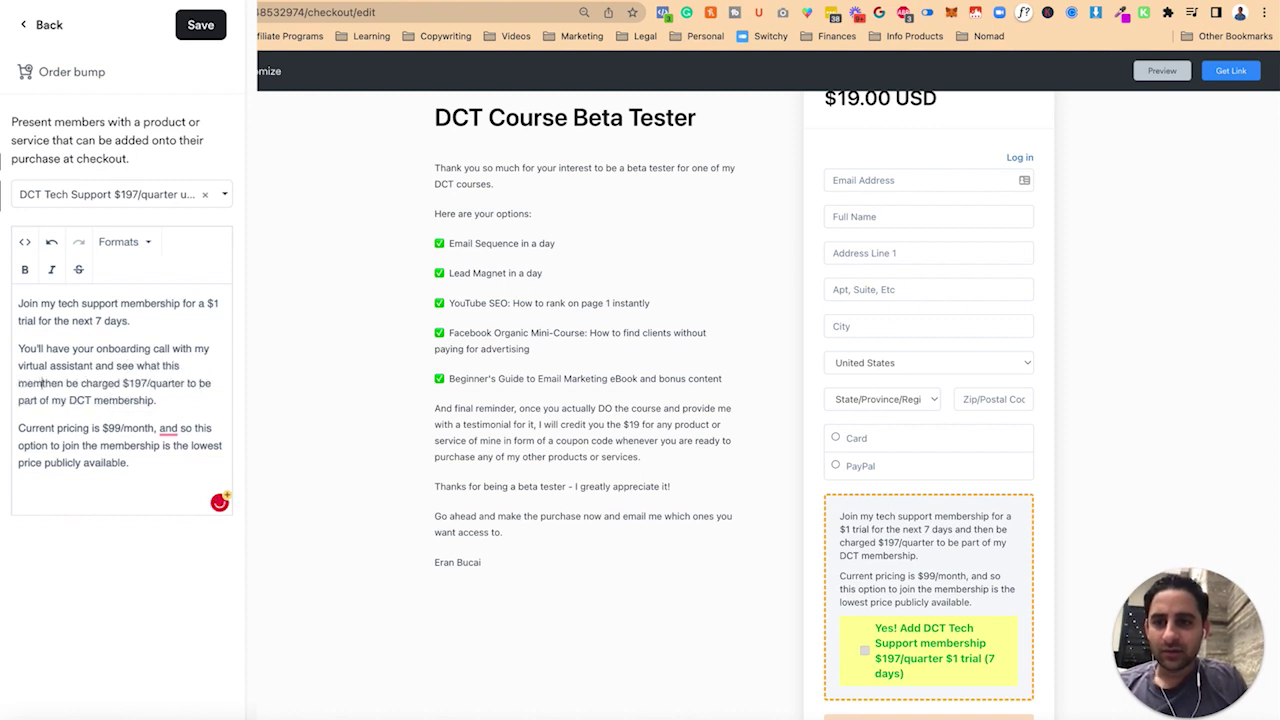
text(all about.)
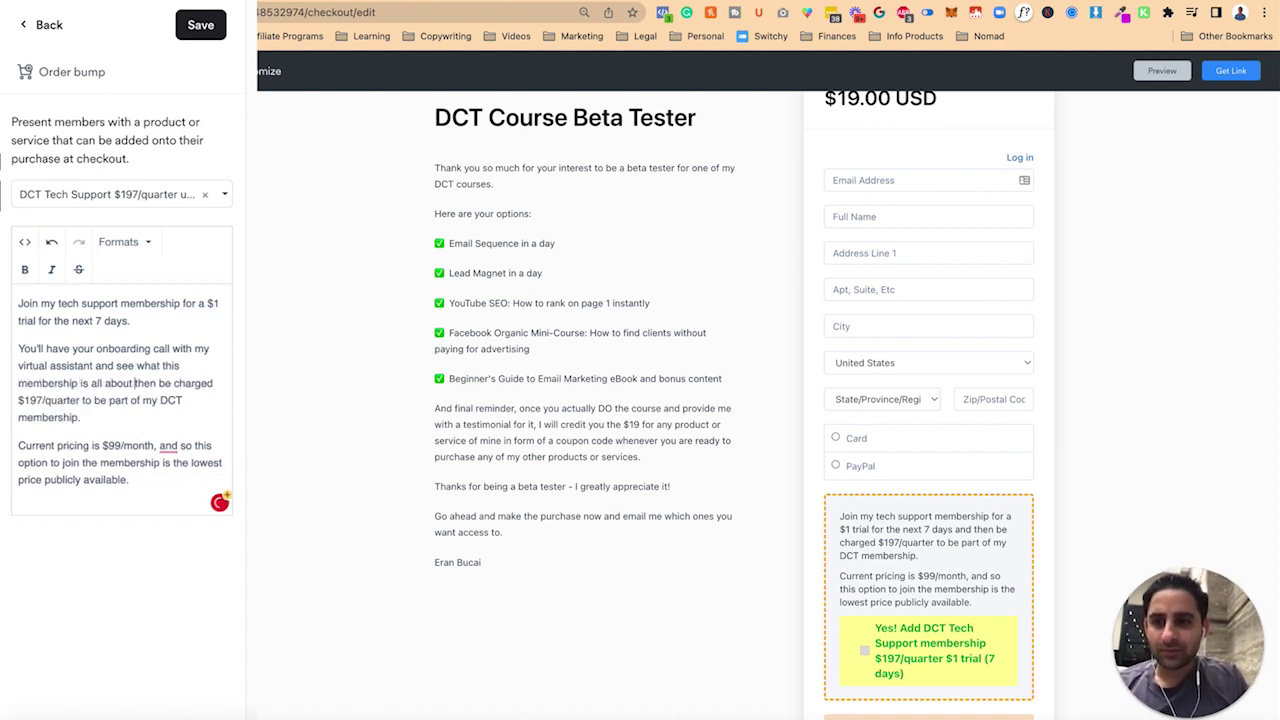
- Add the charge-after-trial paragraph and the locked-in $197/quarter price line to the bump text
key(Return)
text(And only if you decid)
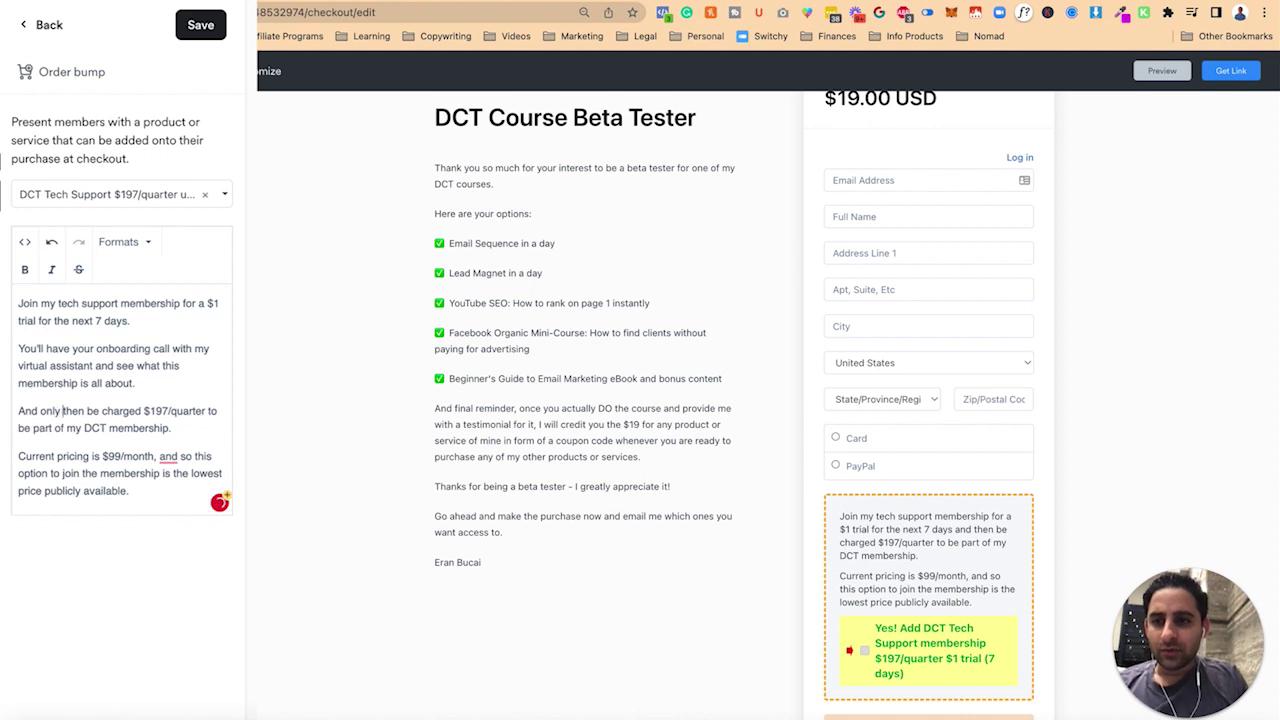
text(e to stay whi)
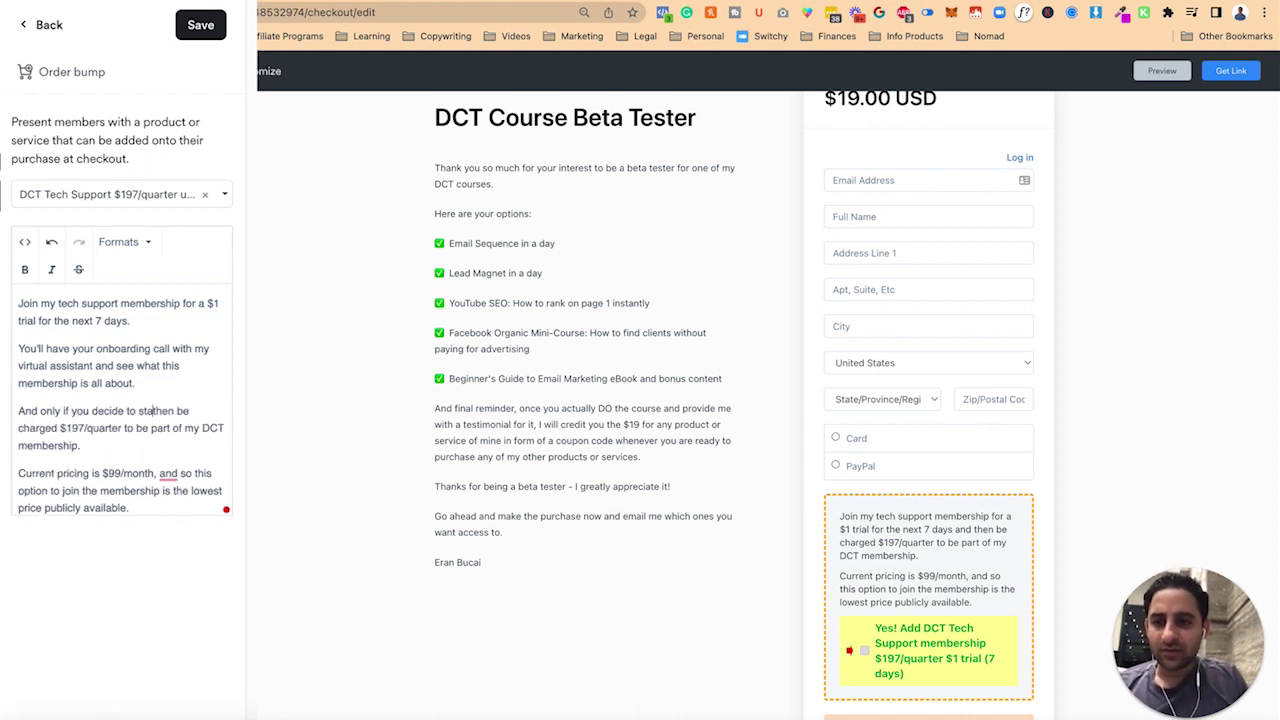
text(le on the trial, will you)
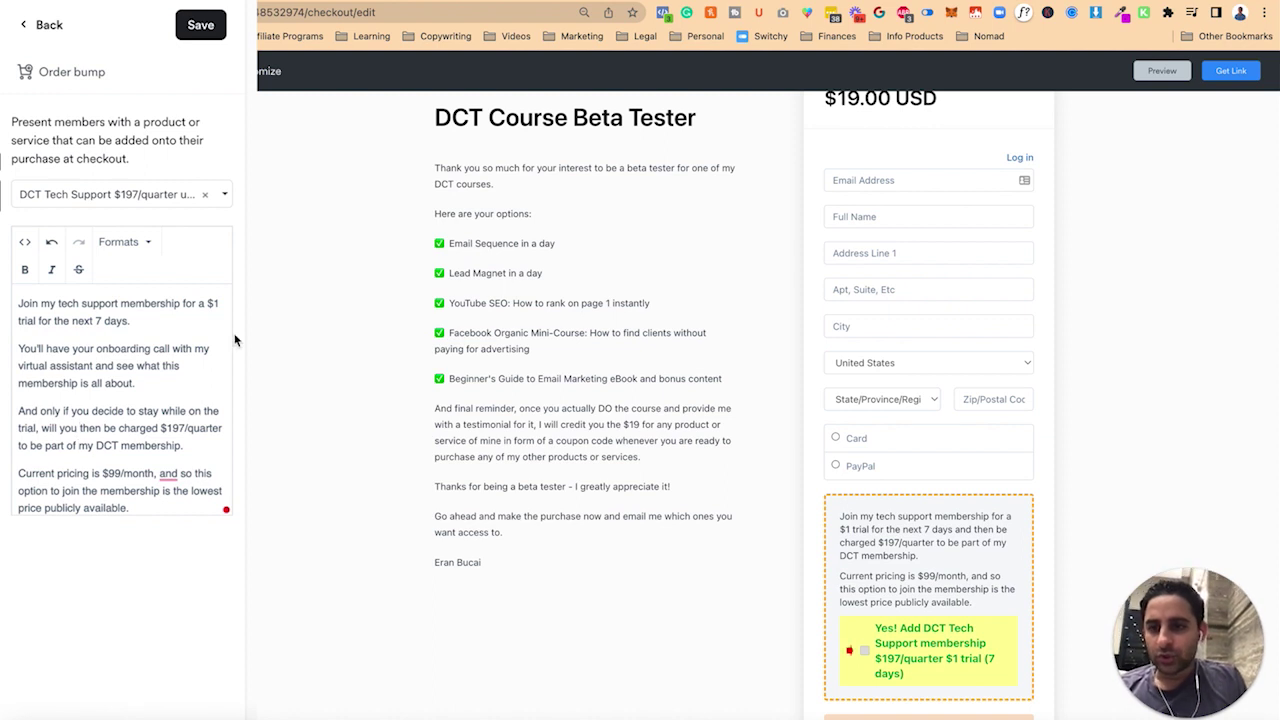
click(31, 445)
text(continue)
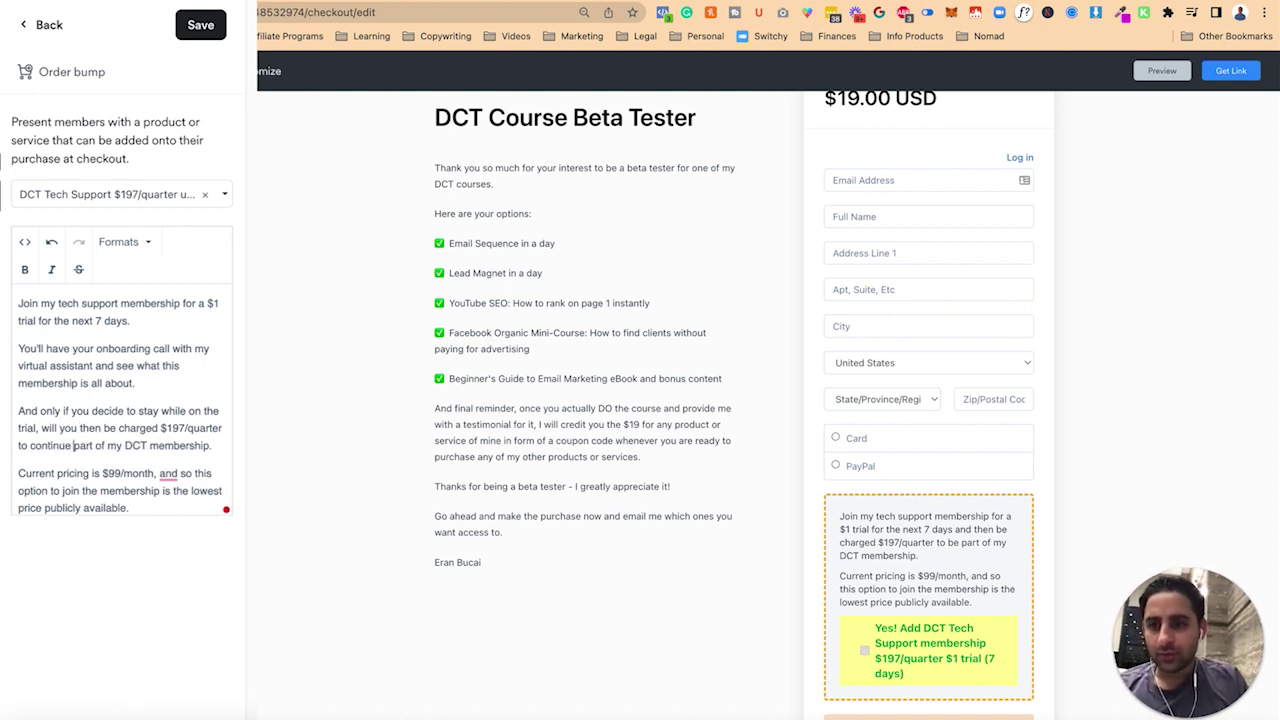
key(ctrl+End)
key(Return)
text(You will b)
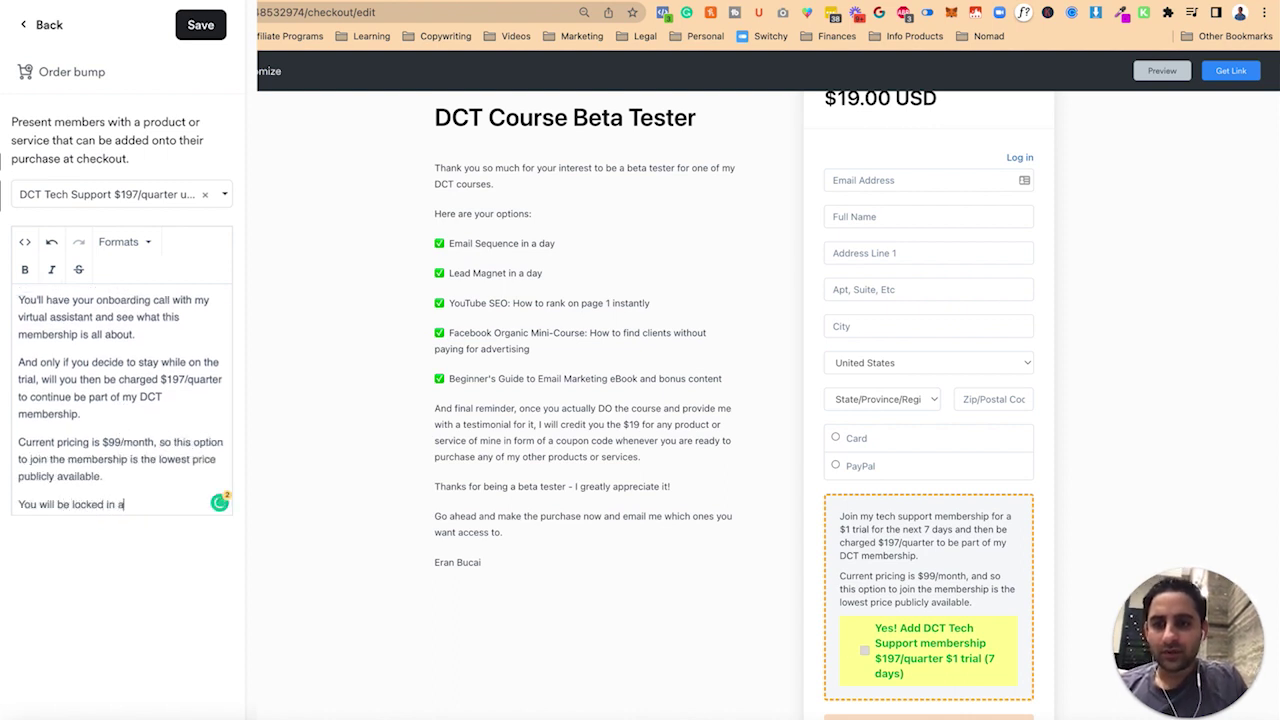
text(e locked in at this $197/quarter price fo)
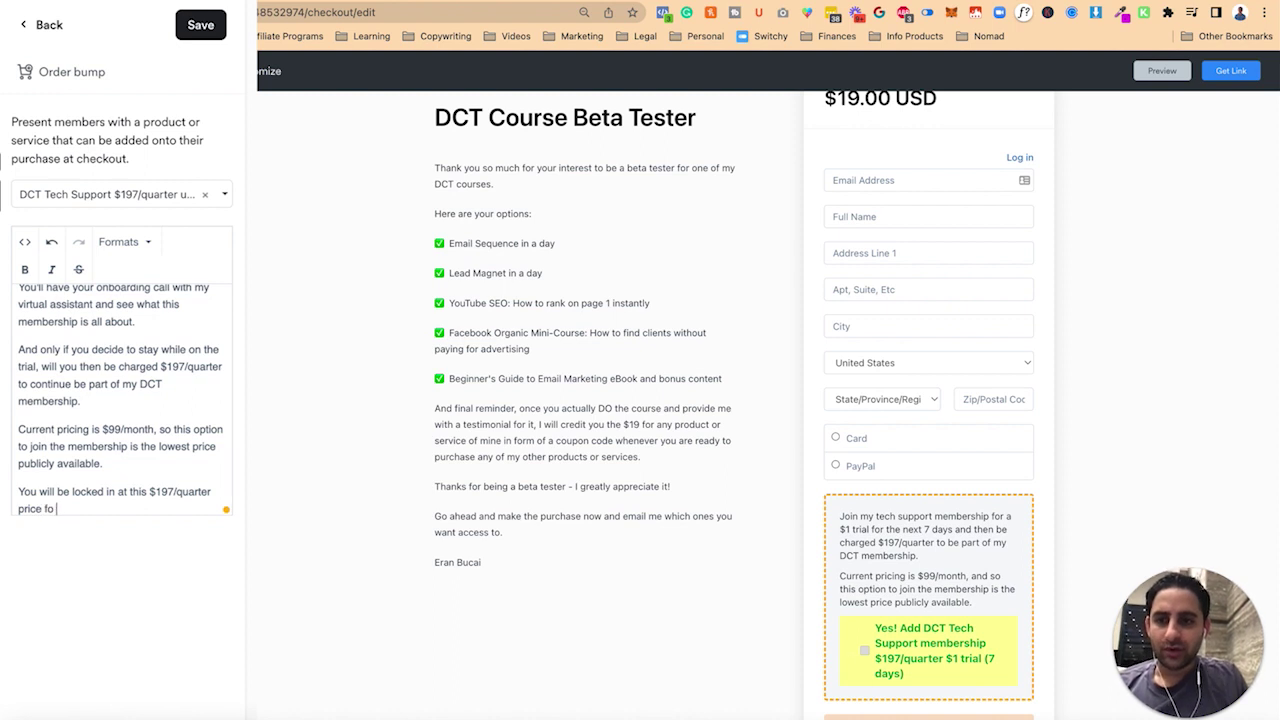
text( r as long as you remain a)
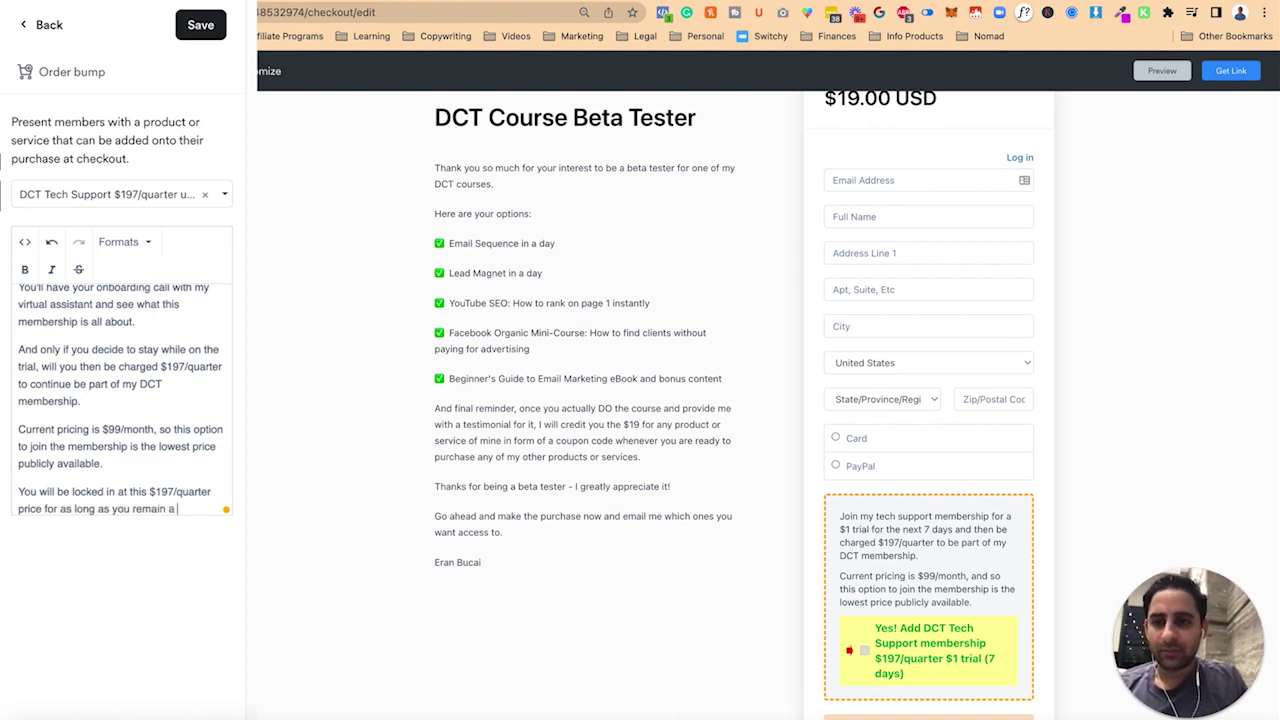
text( member.)
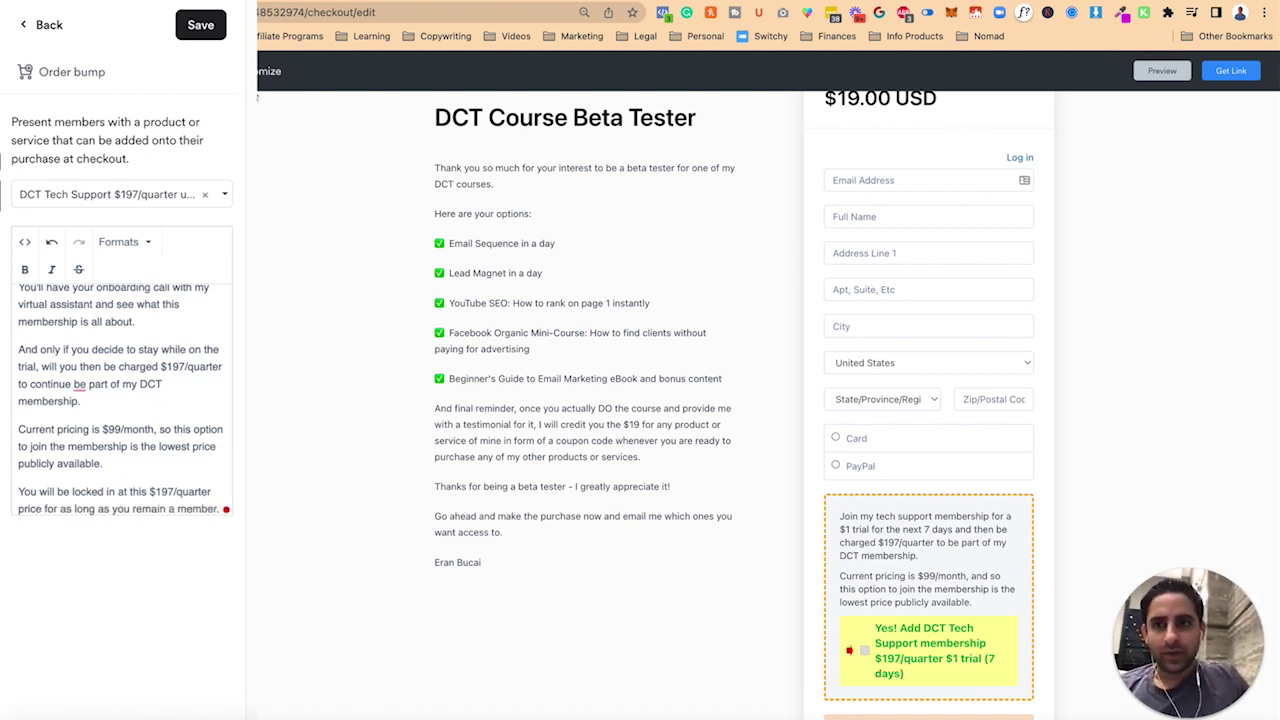
- Save the order bump and copy the offer's checkout link
click(200, 25)
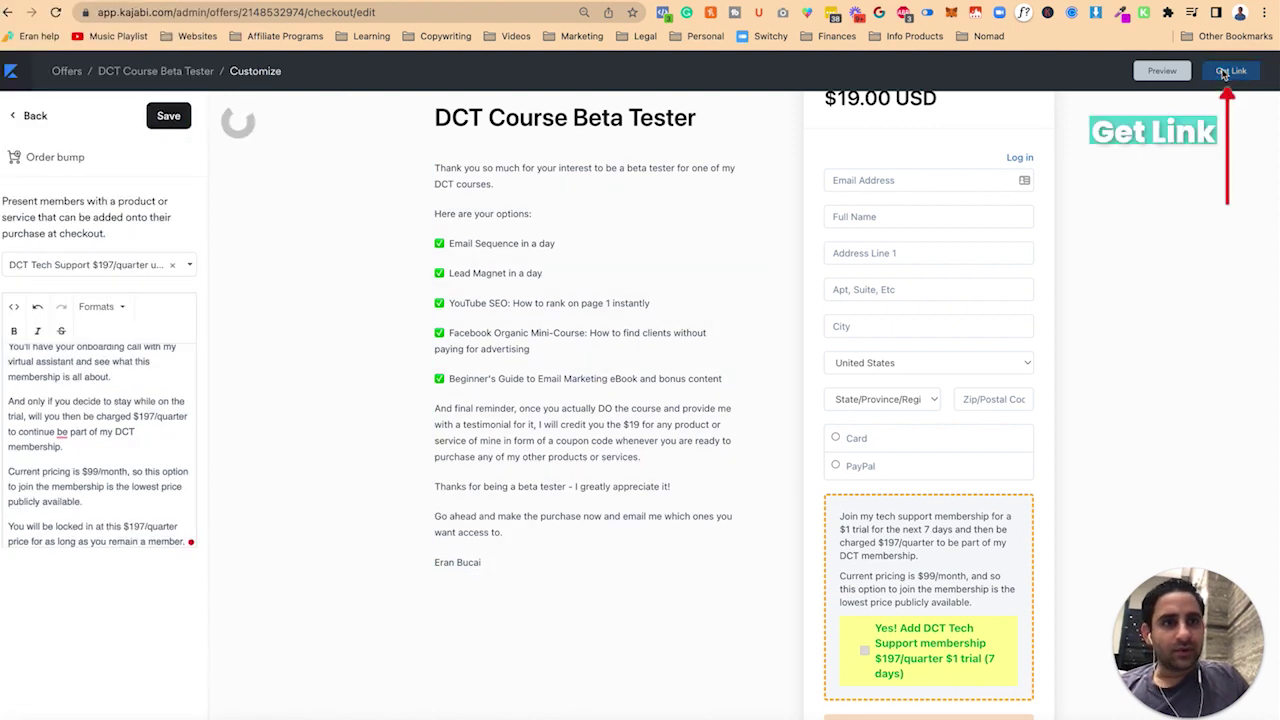
click(1230, 71)
click(785, 240)
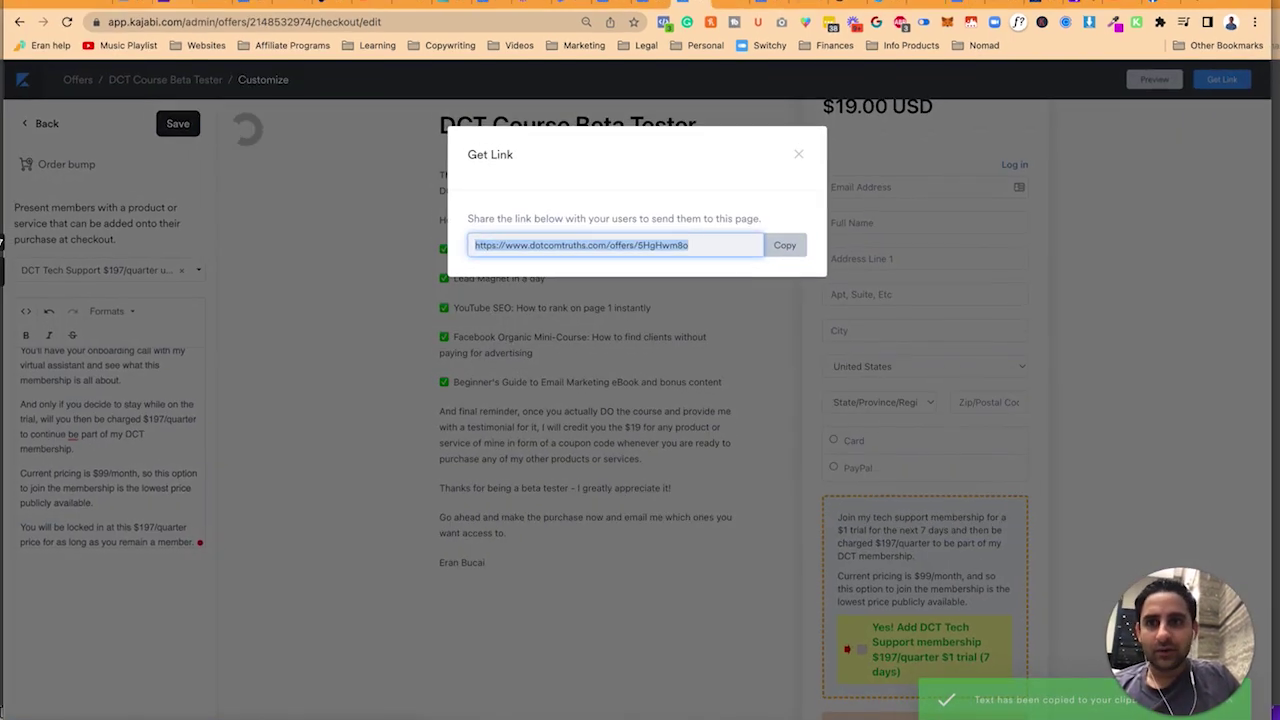
- Load the copied checkout link in an incognito window, review the page, then close it
click(95, 2)
click(115, 44)
key(super+v)
key(Return)
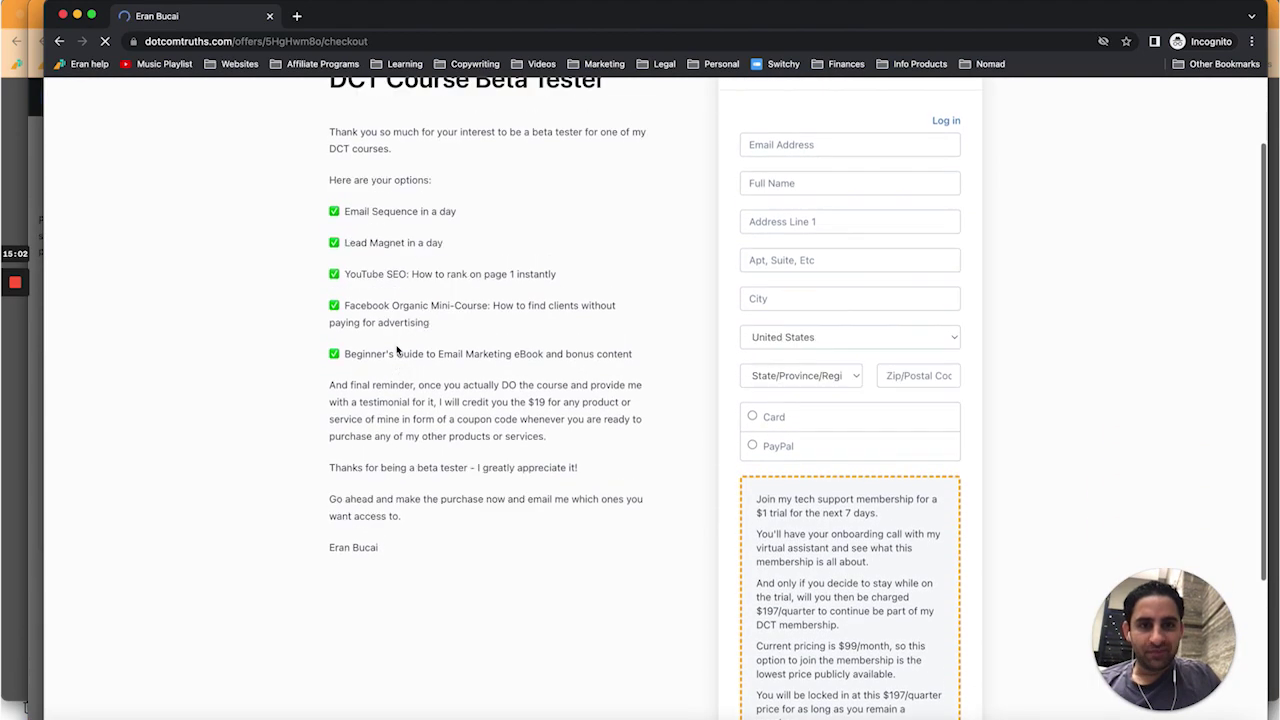
scroll(397, 349, down, 10)
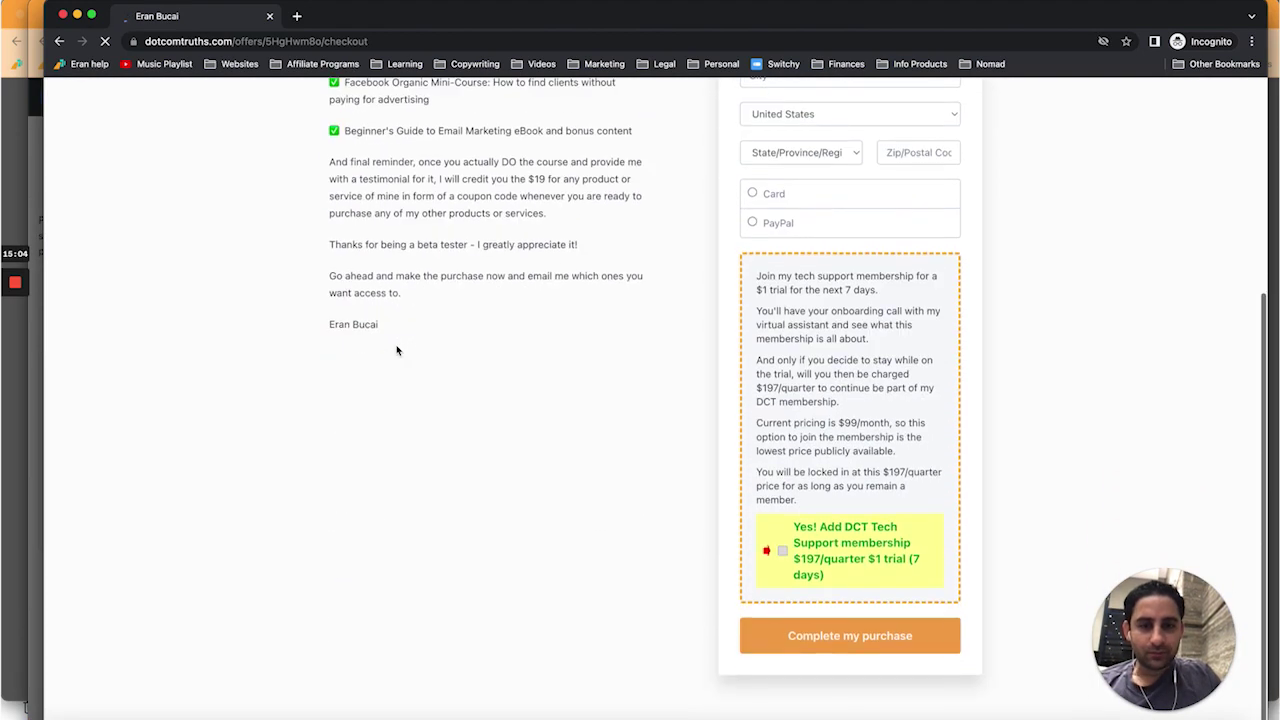
scroll(397, 349, up, 10)
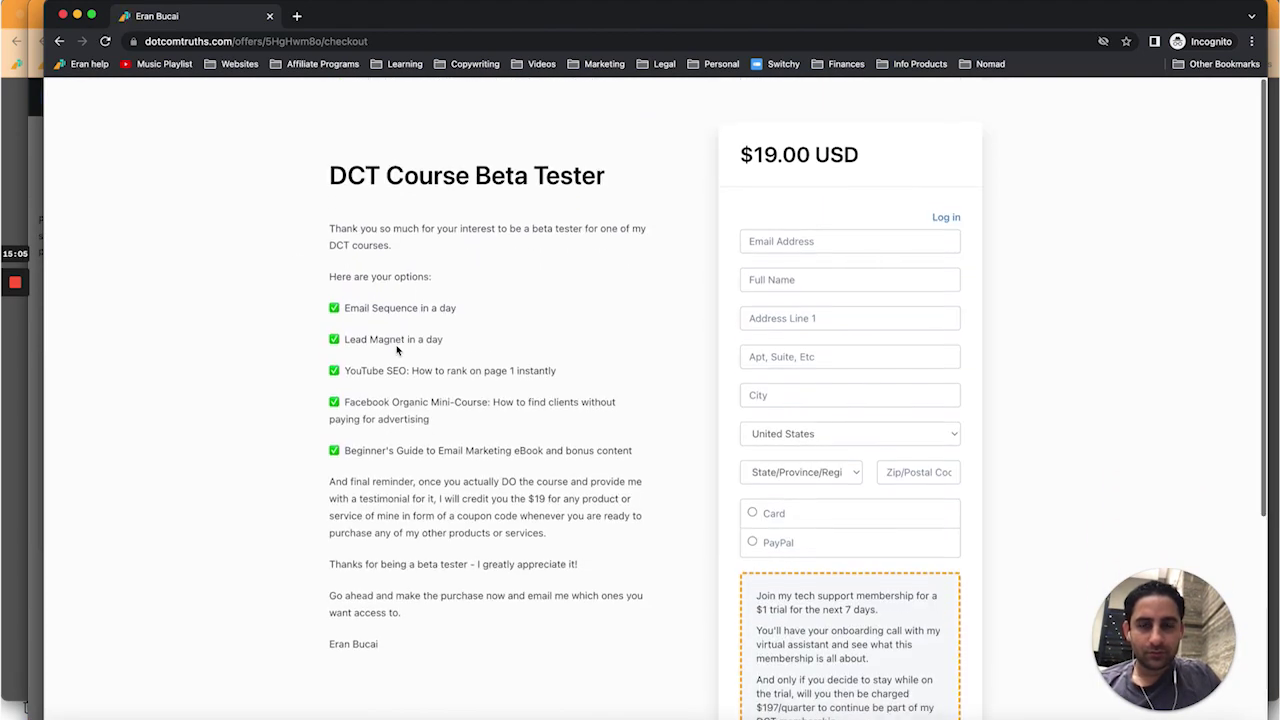
click(63, 15)
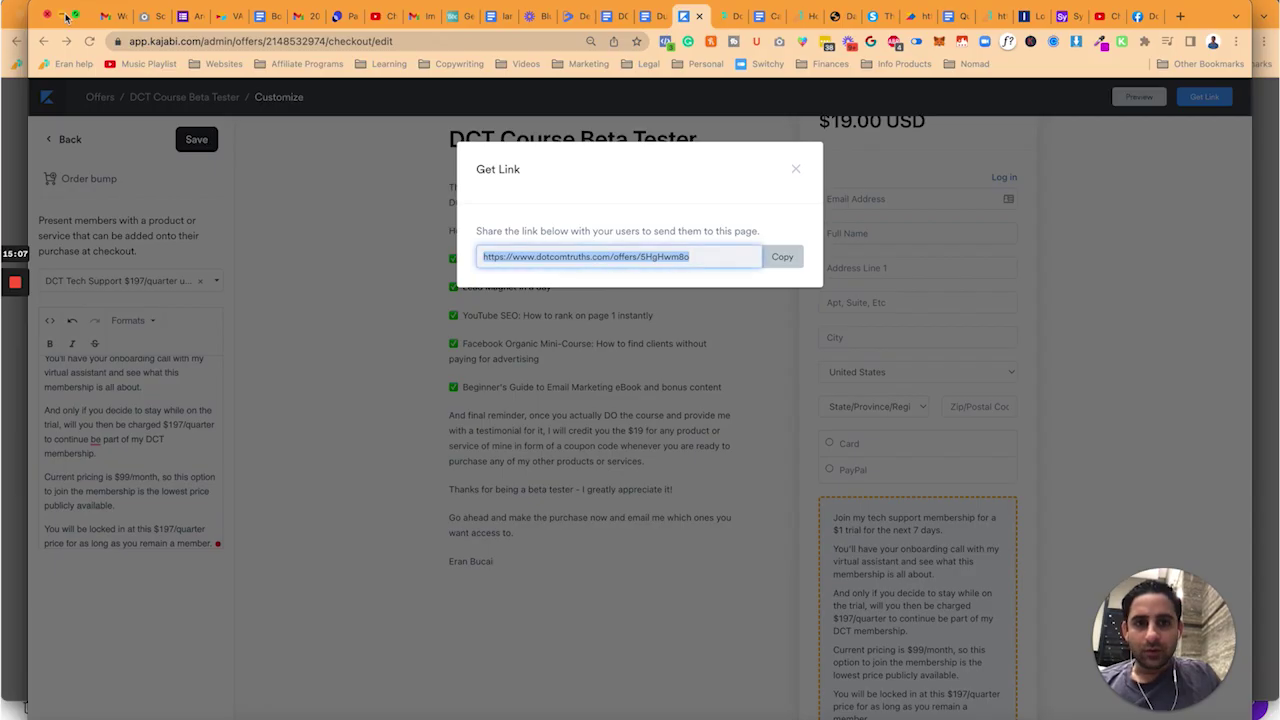
- Turn on Use legacy checkout under Additional settings and save the checkout
click(795, 170)
click(68, 140)
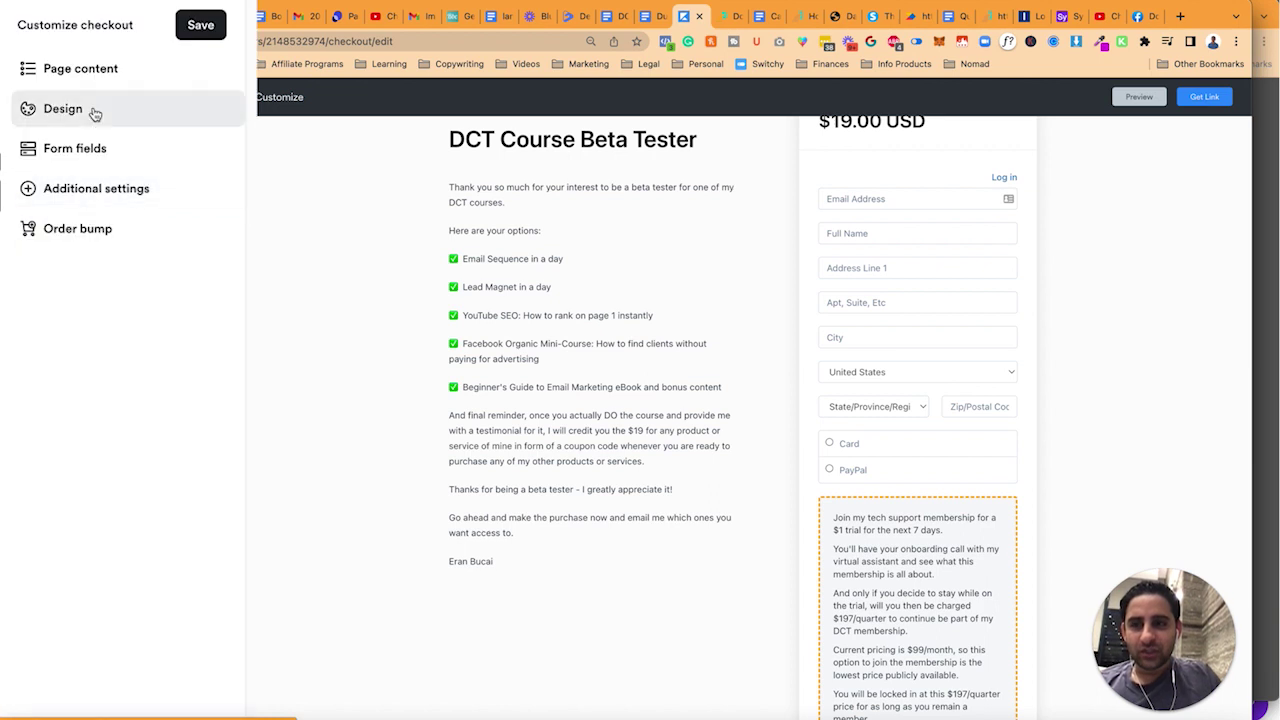
click(92, 212)
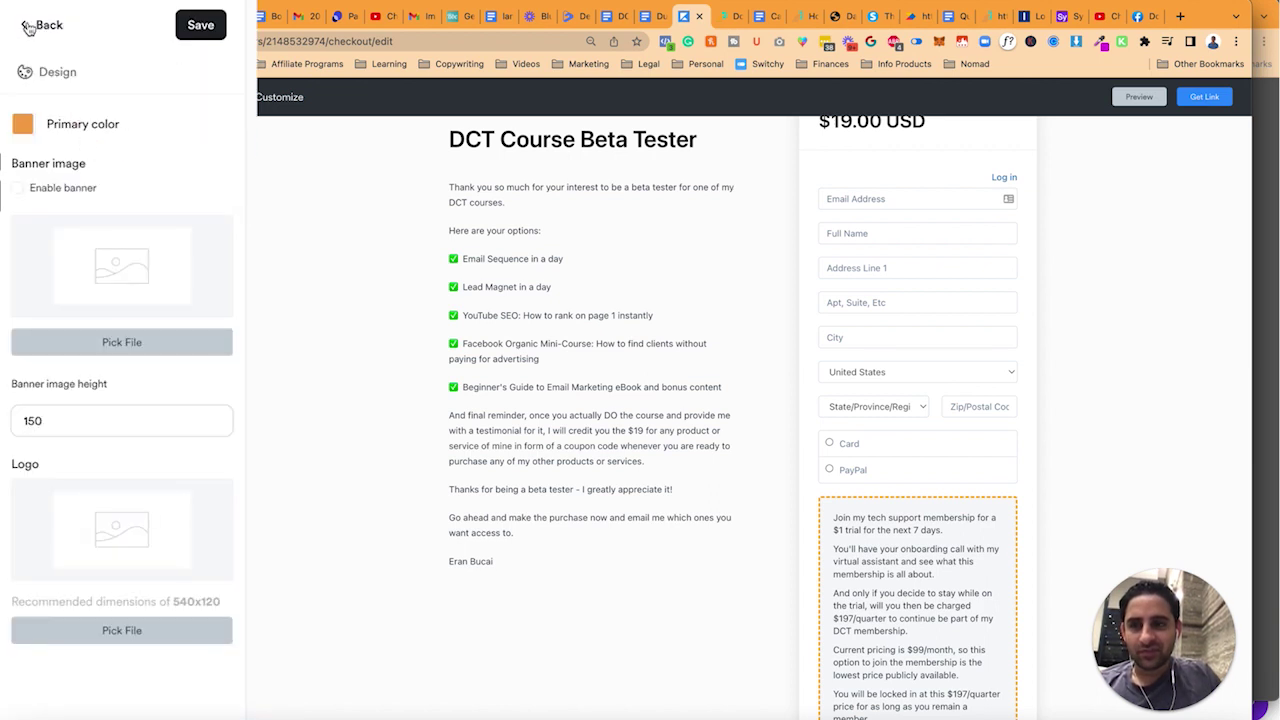
click(30, 24)
click(60, 70)
scroll(126, 495, down, 5)
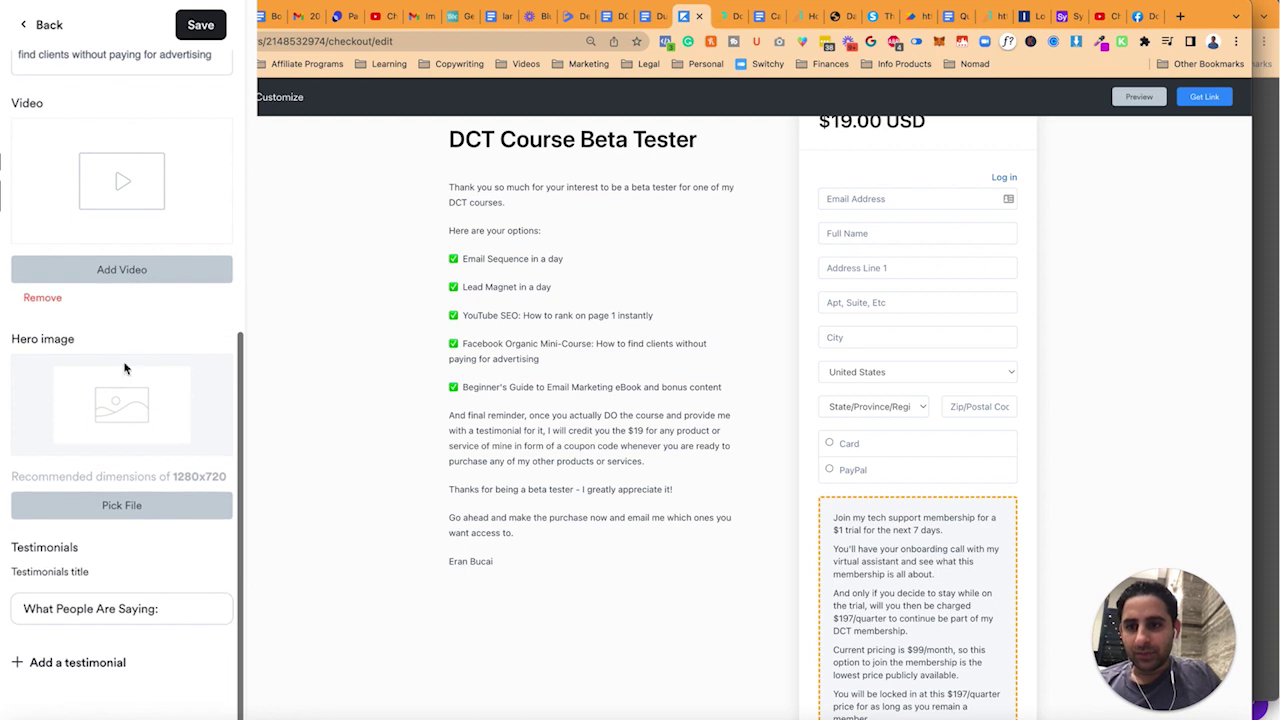
click(38, 24)
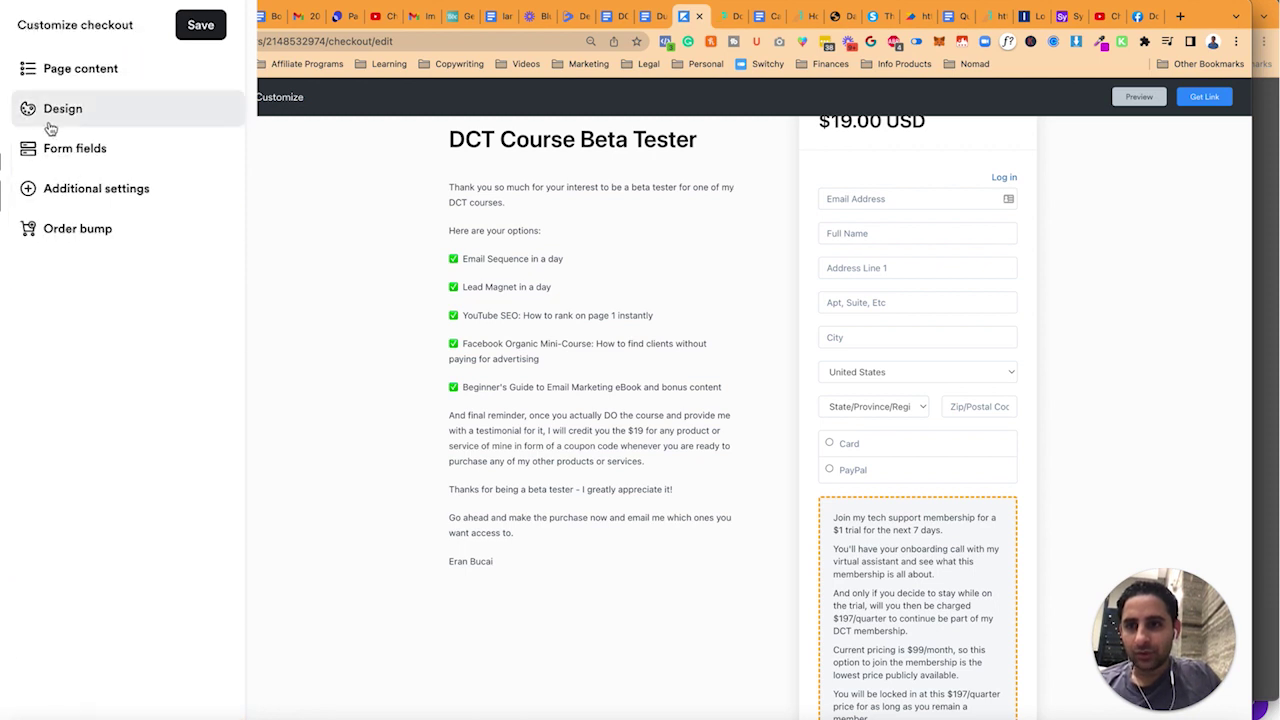
click(55, 188)
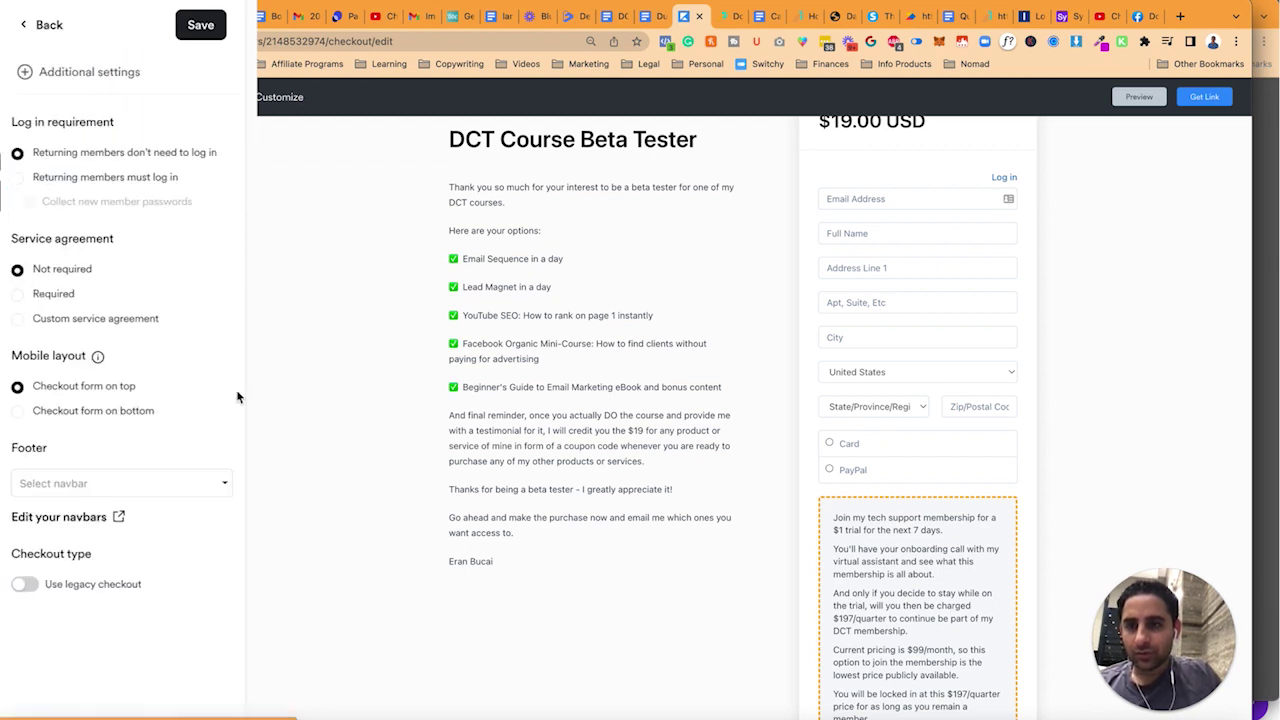
click(27, 584)
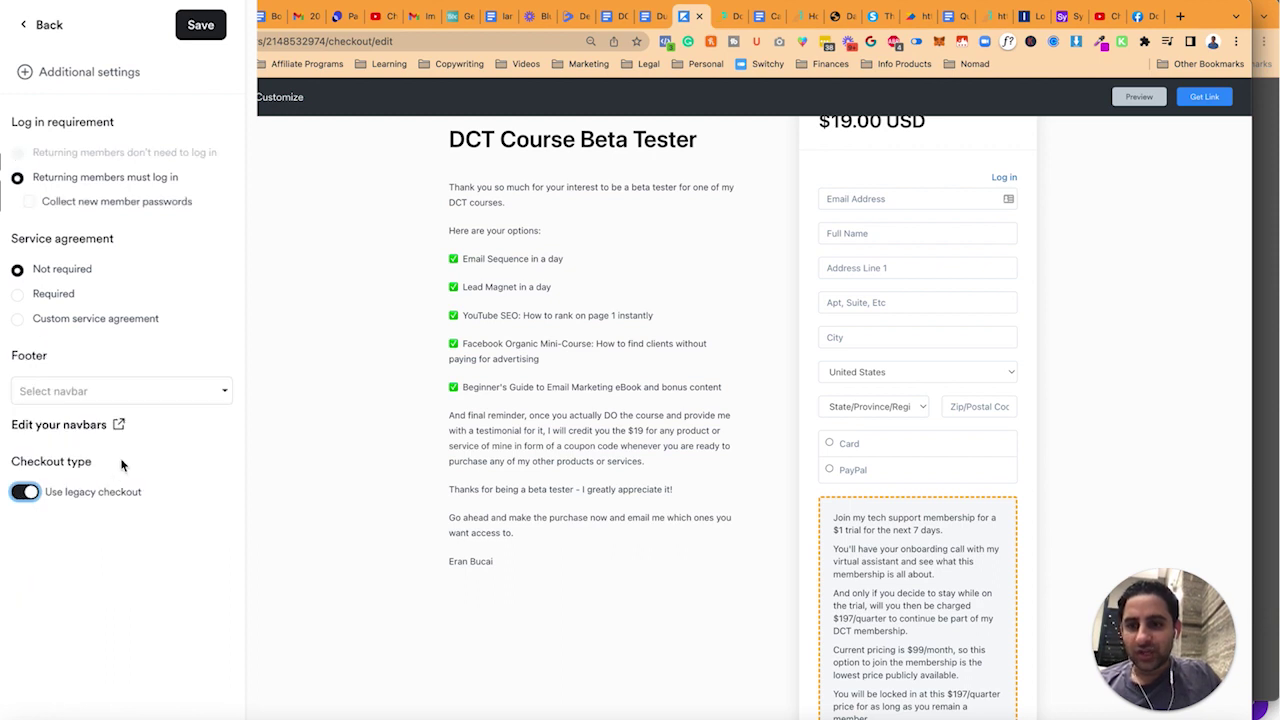
click(200, 33)
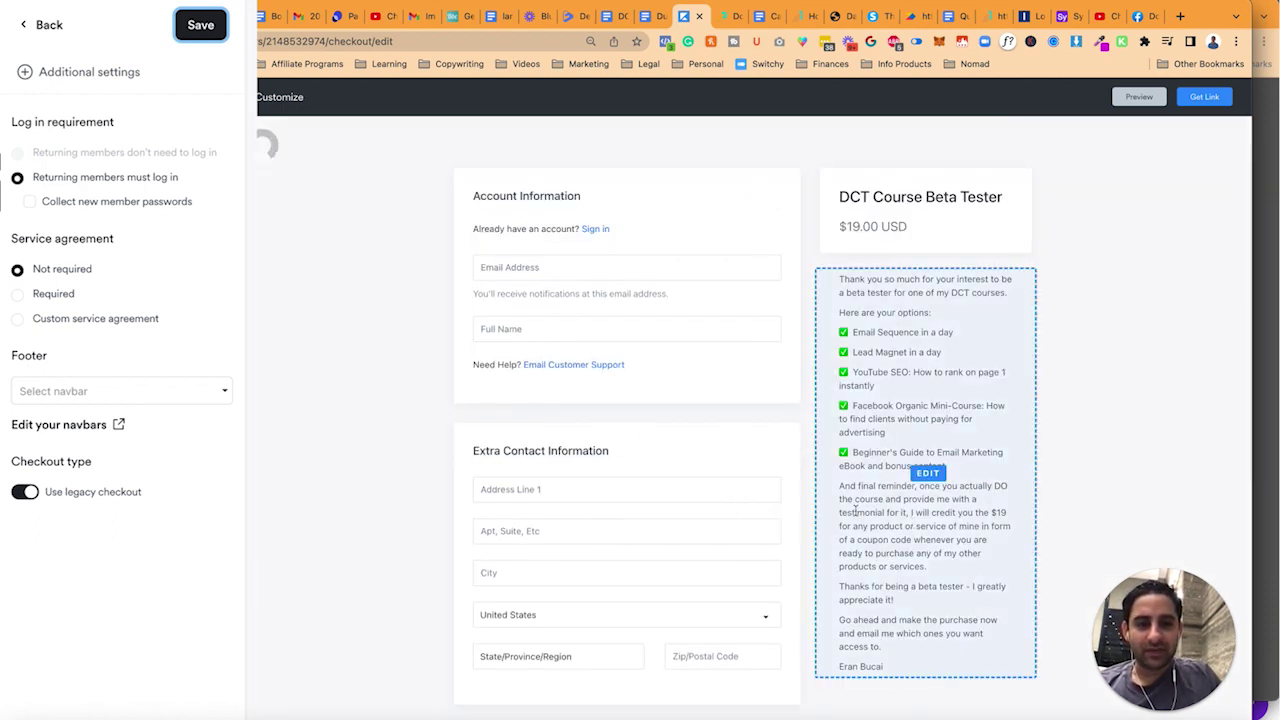
- Copy the offer's checkout link again from Get Link
scroll(648, 448, down, 5)
scroll(648, 448, down, 3)
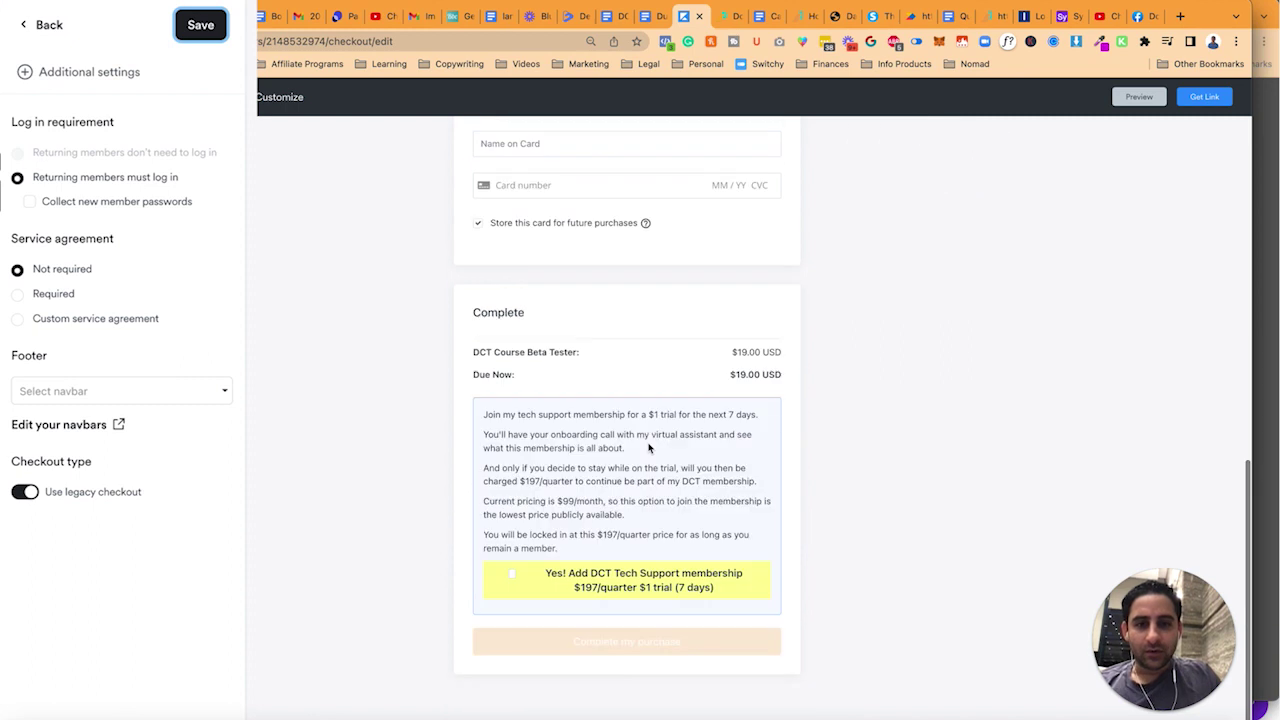
click(1204, 96)
click(782, 256)
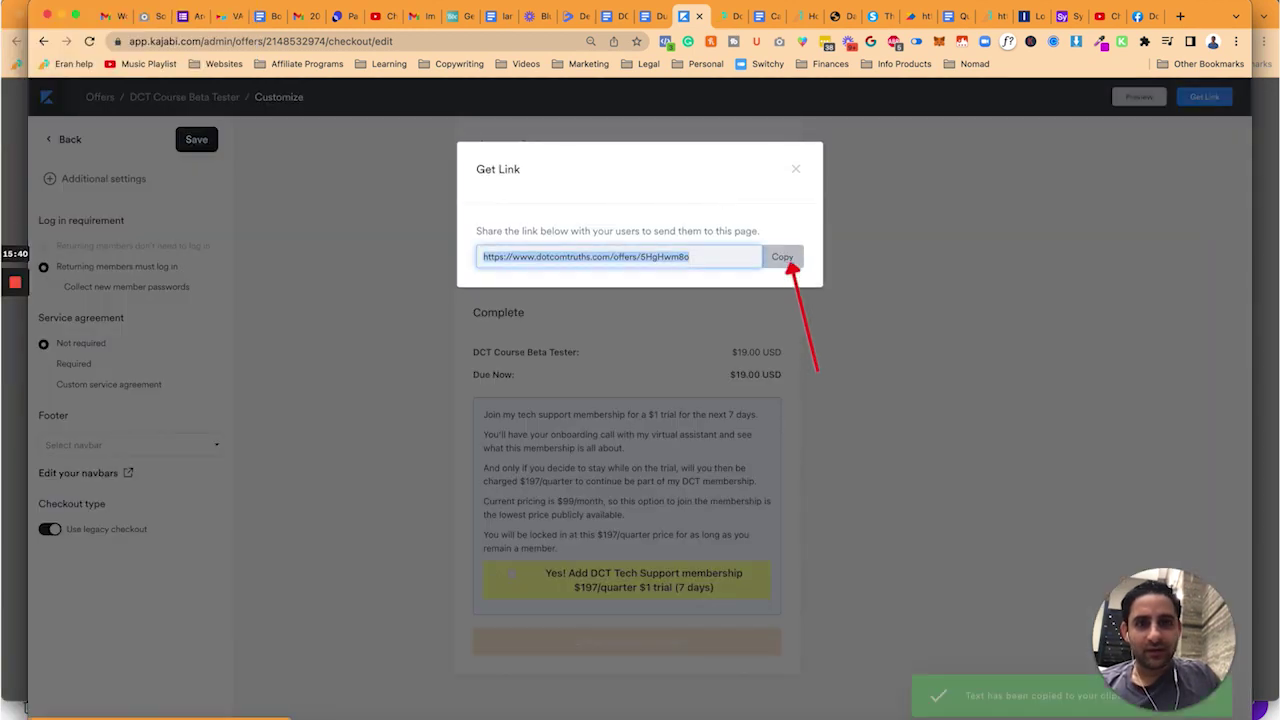
- Review the legacy checkout's Account Information step in an incognito window, then close it
click(100, 2)
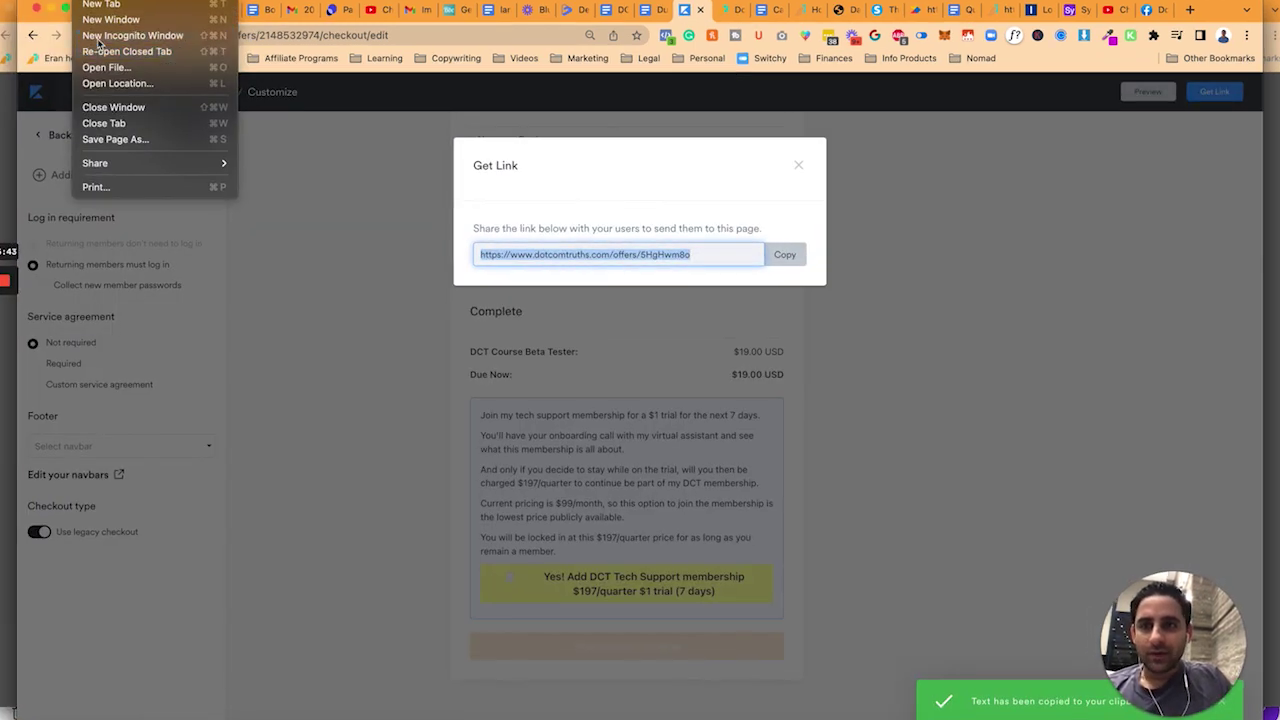
key(Escape)
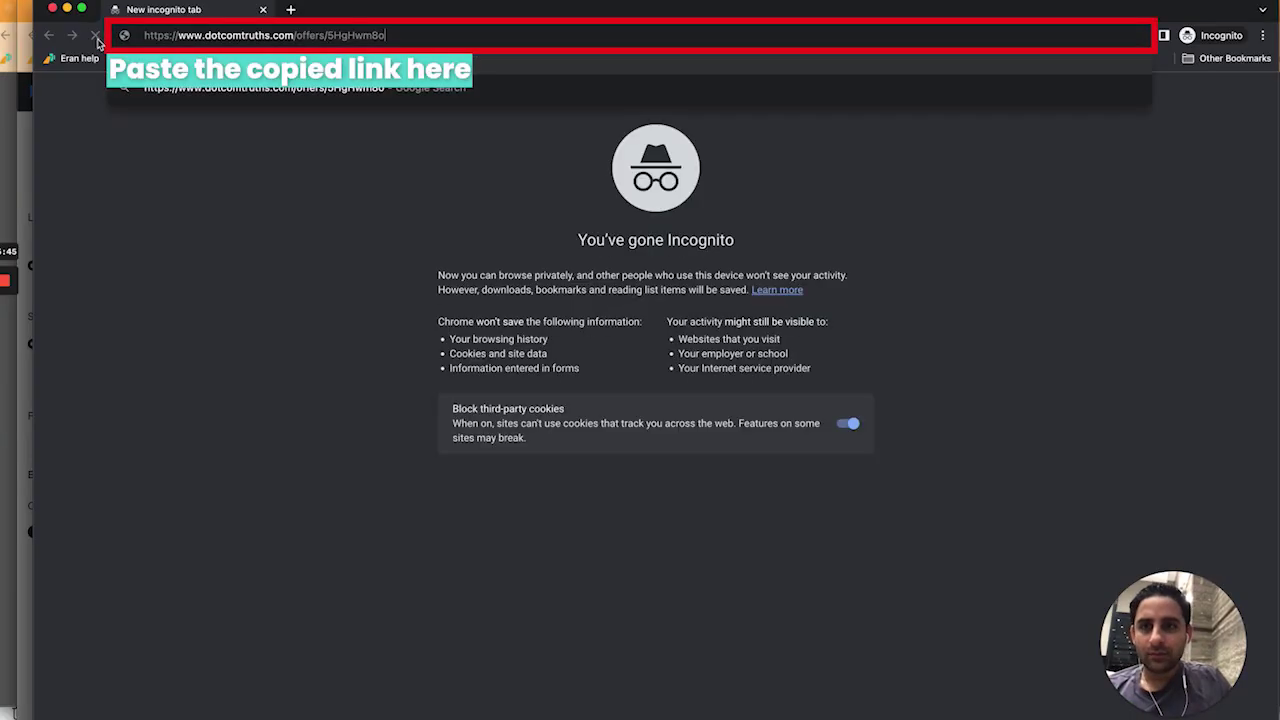
key(Return)
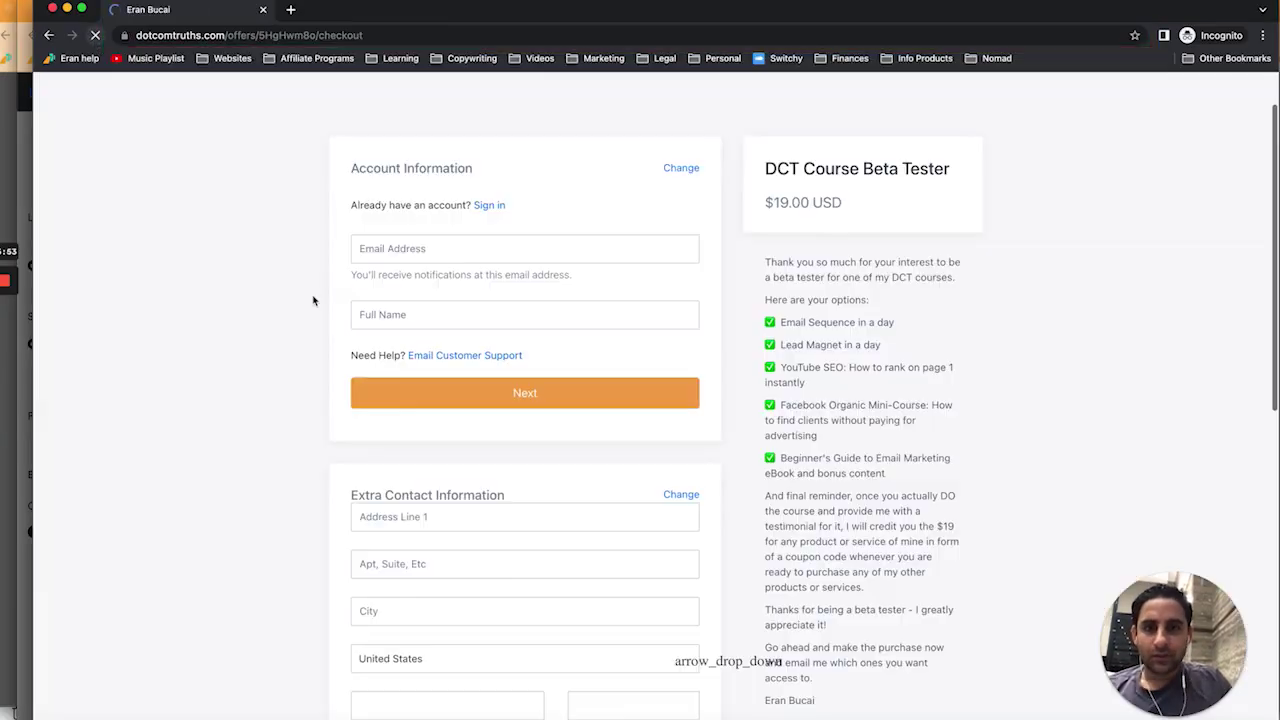
scroll(314, 297, down, 4)
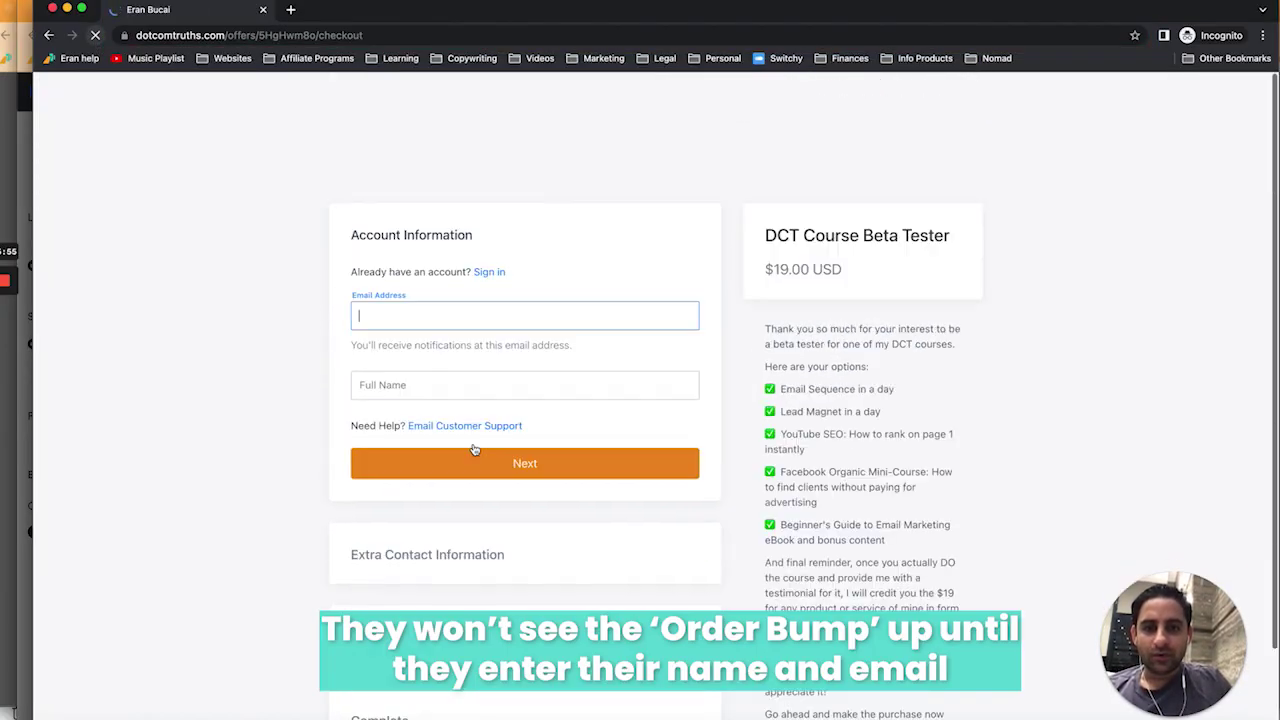
scroll(474, 450, down, 2)
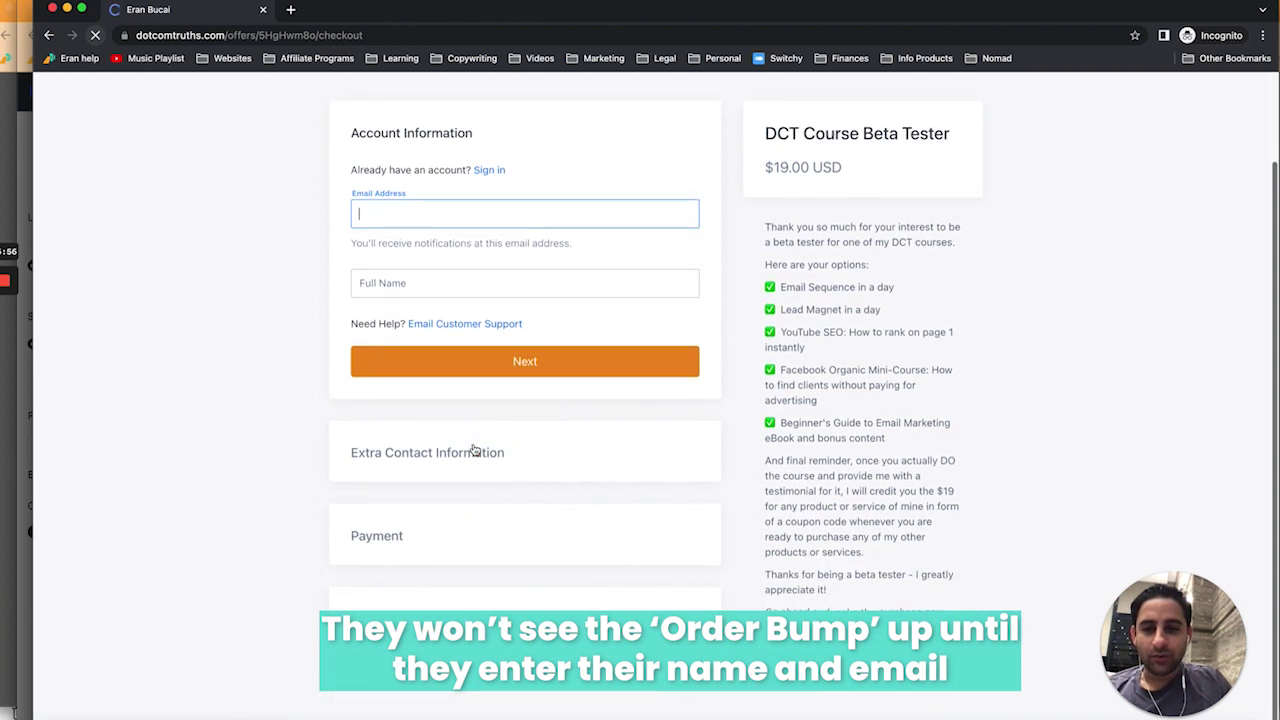
scroll(588, 480, up, 2)
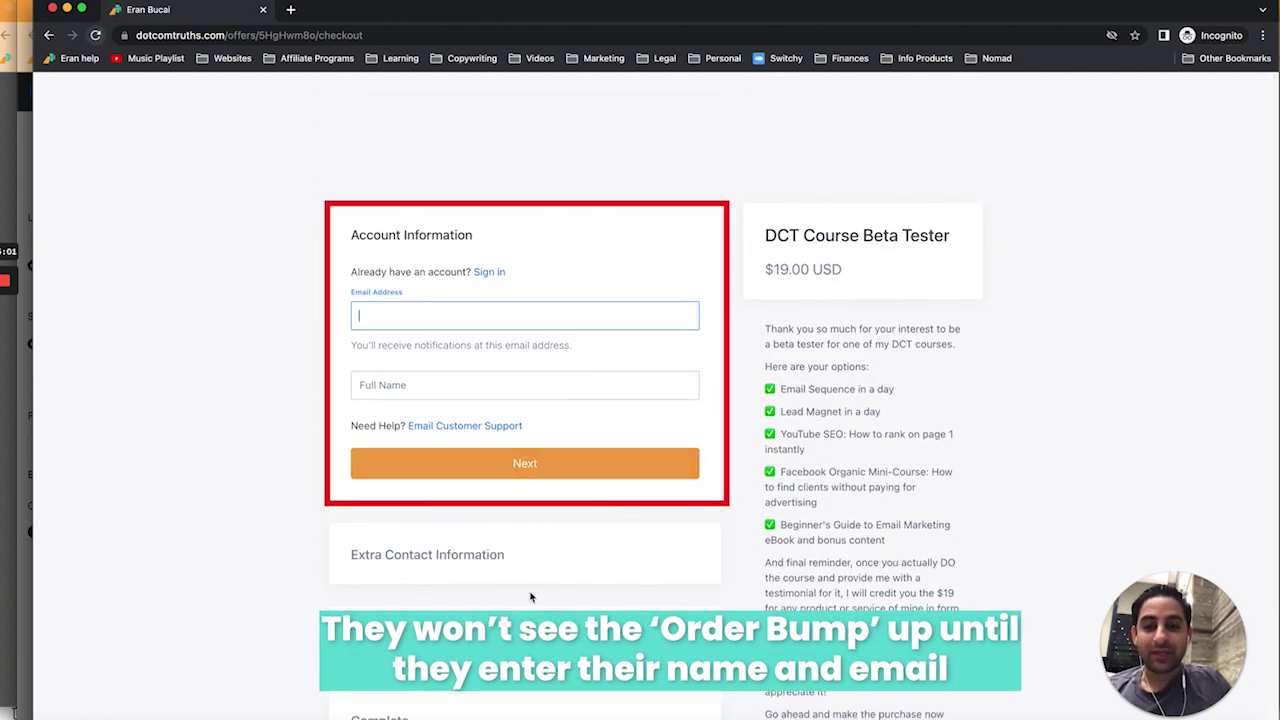
click(53, 9)
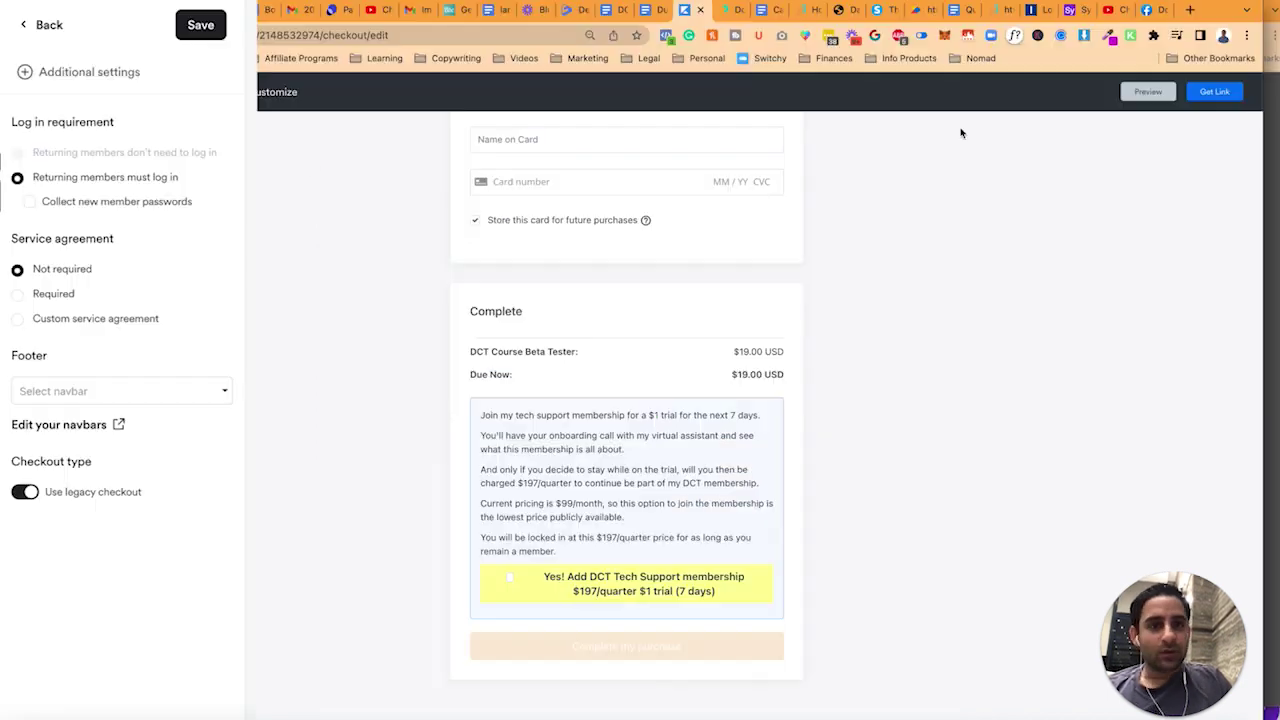
- Save the checkout, go to the DCT Course Beta Tester offer, and copy its offer link
click(200, 25)
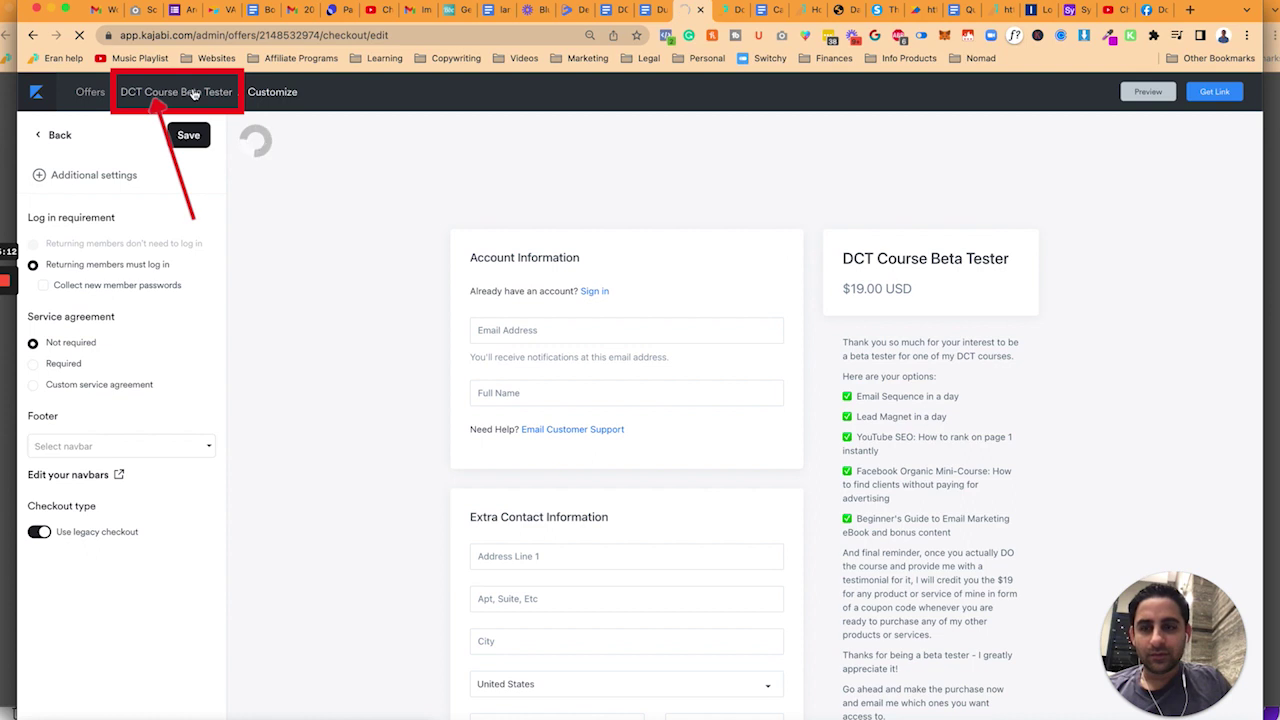
click(195, 93)
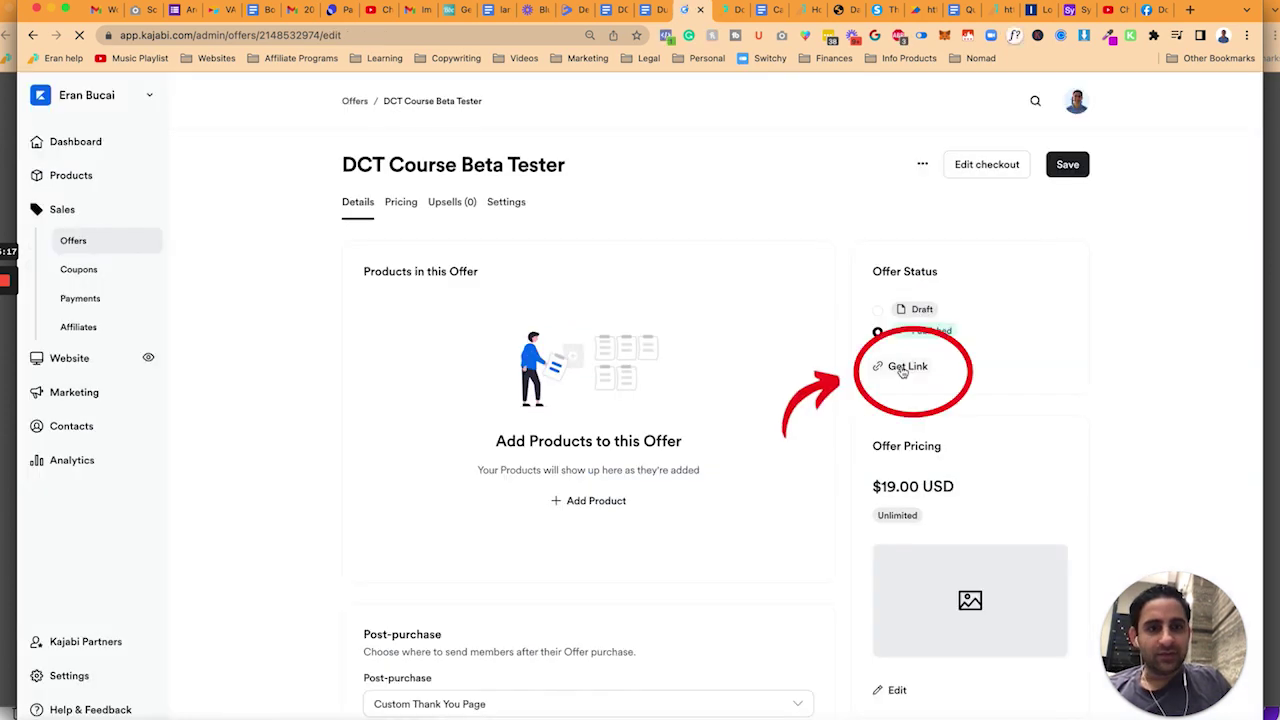
click(903, 368)
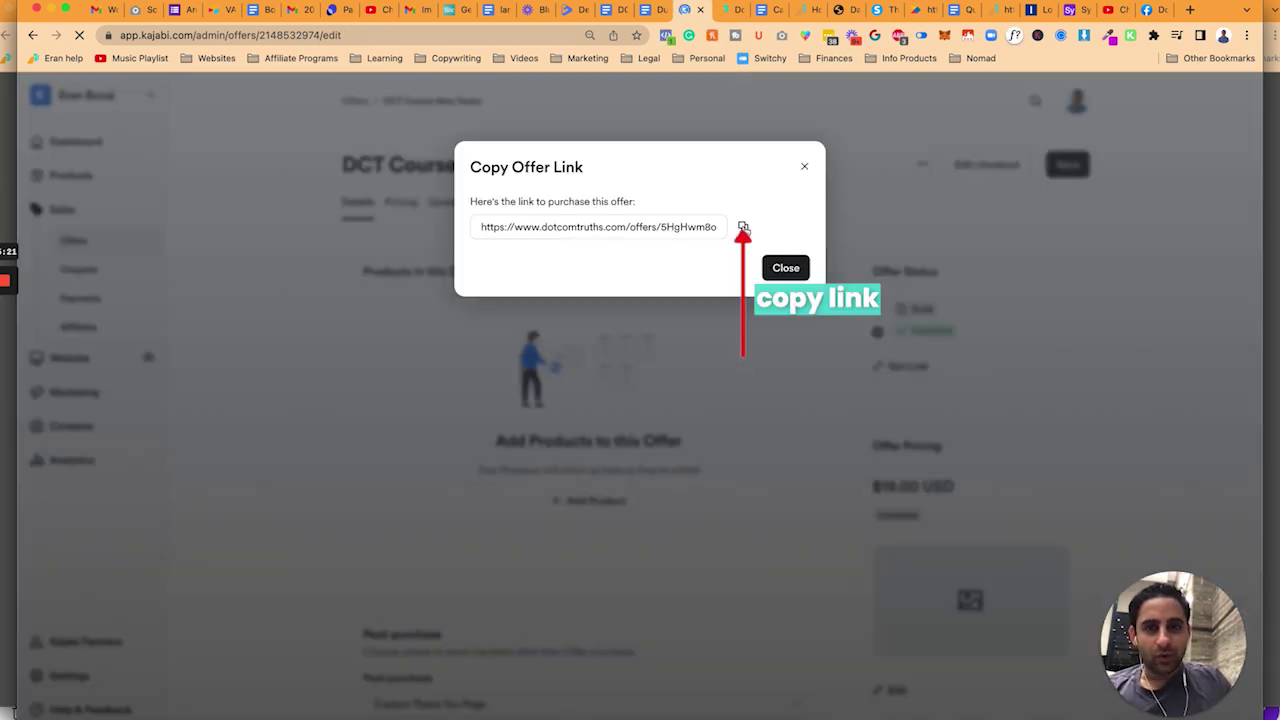
click(743, 227)
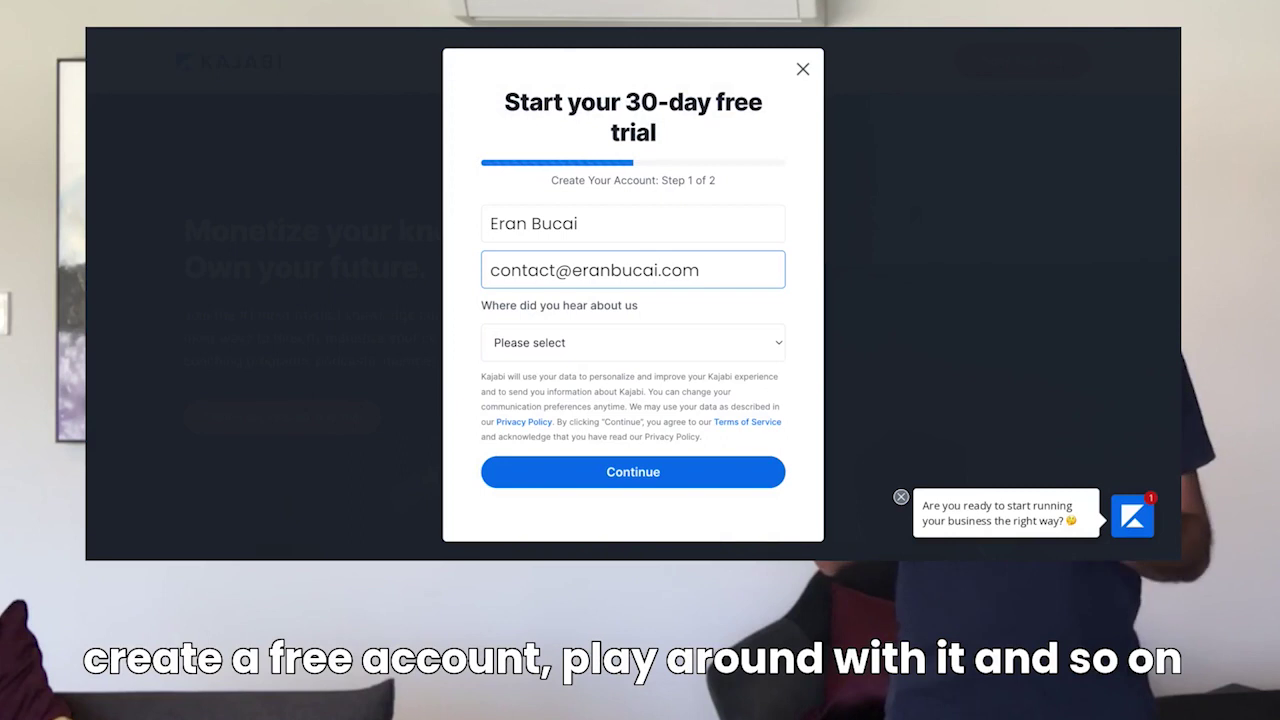
- Select Youtube Ad as where you heard about Kajabi on the trial signup form
click(554, 348)
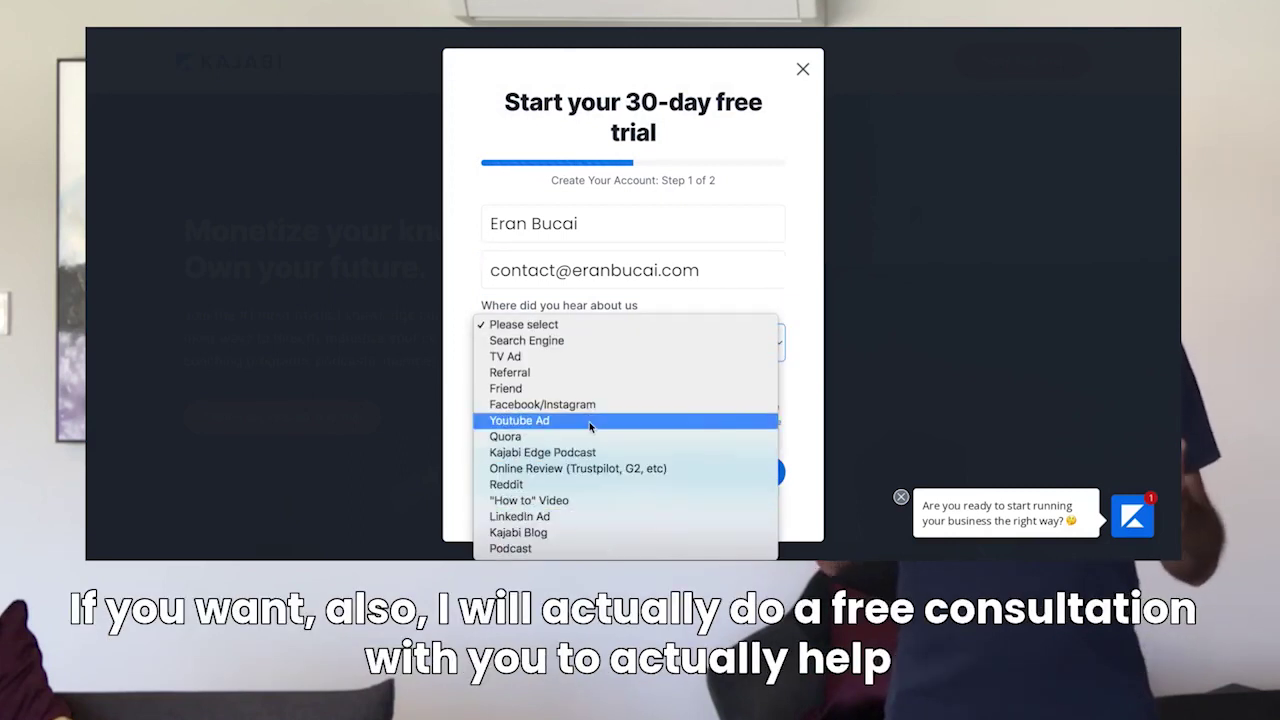